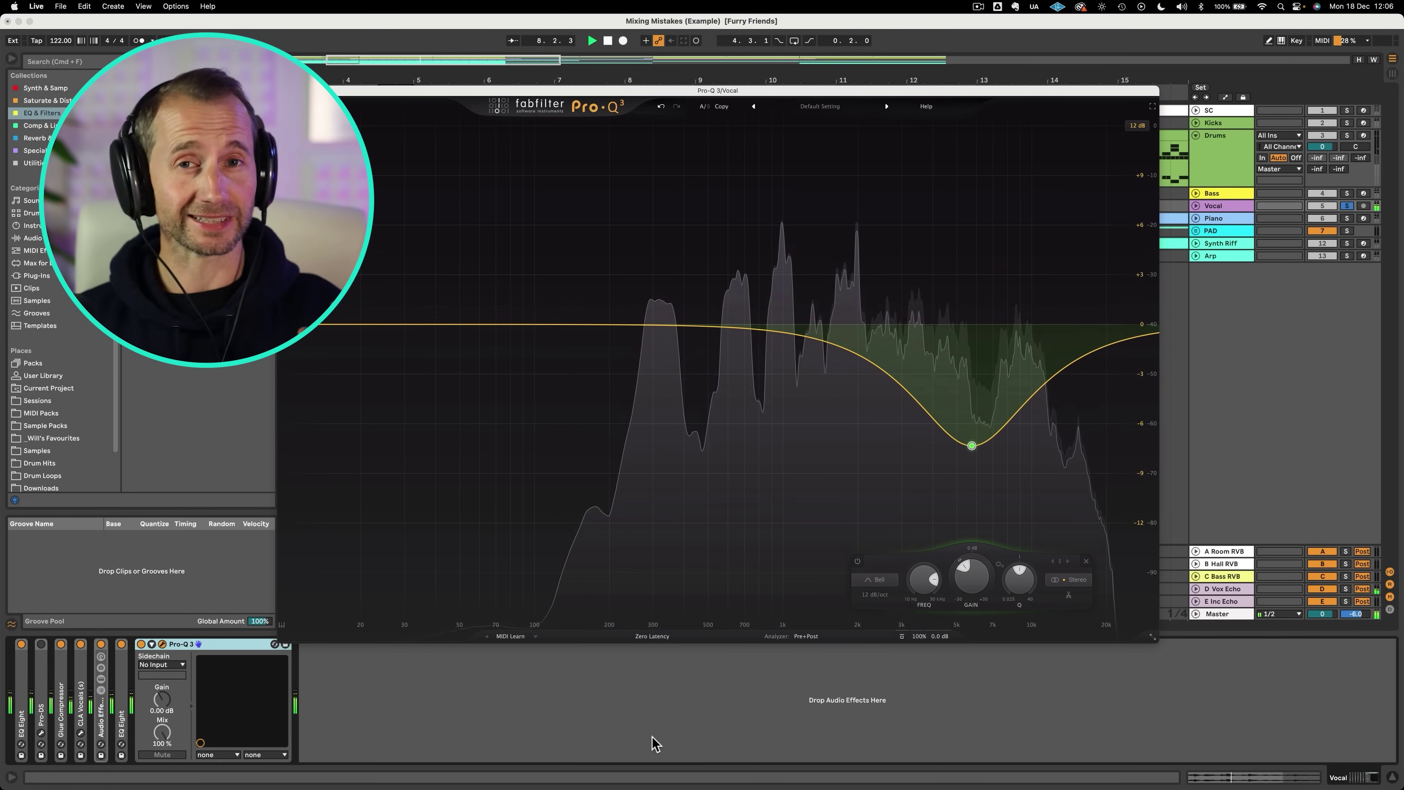
Open Pro-DS on the Vocal track and adjust its threshold by ear during playback
{"action": "key", "text": "space"}
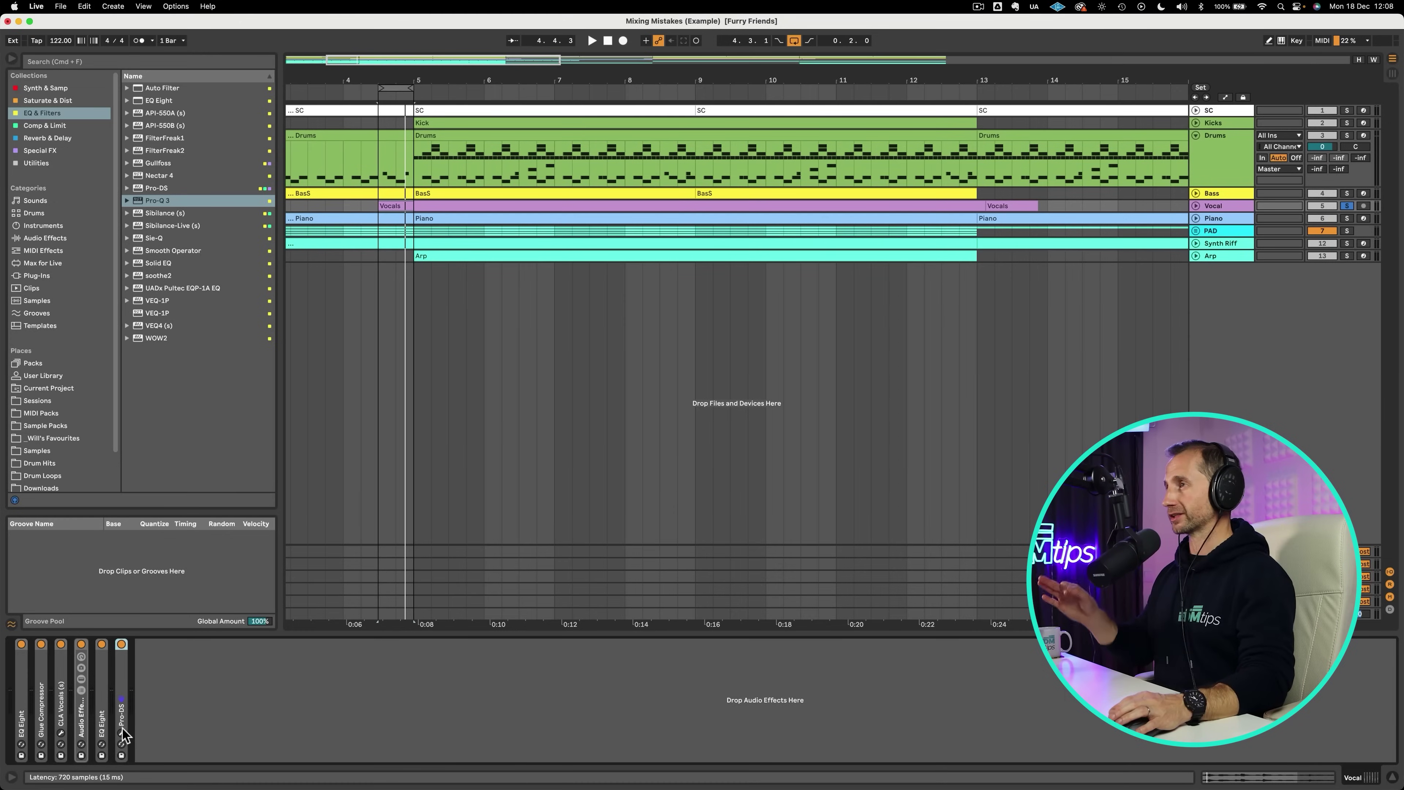
{"action": "left_click", "coordinate": [122, 732]}
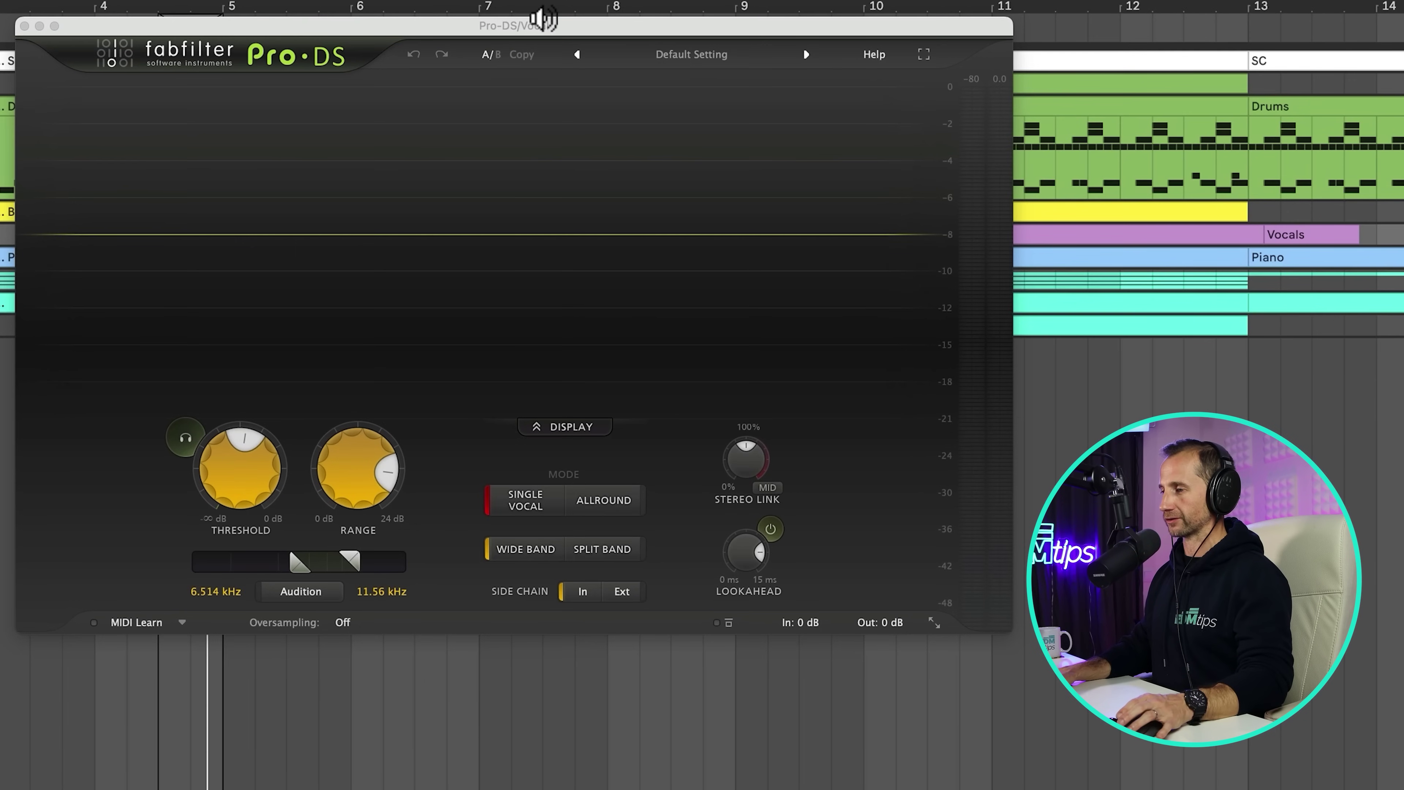
{"action": "key", "text": "space"}
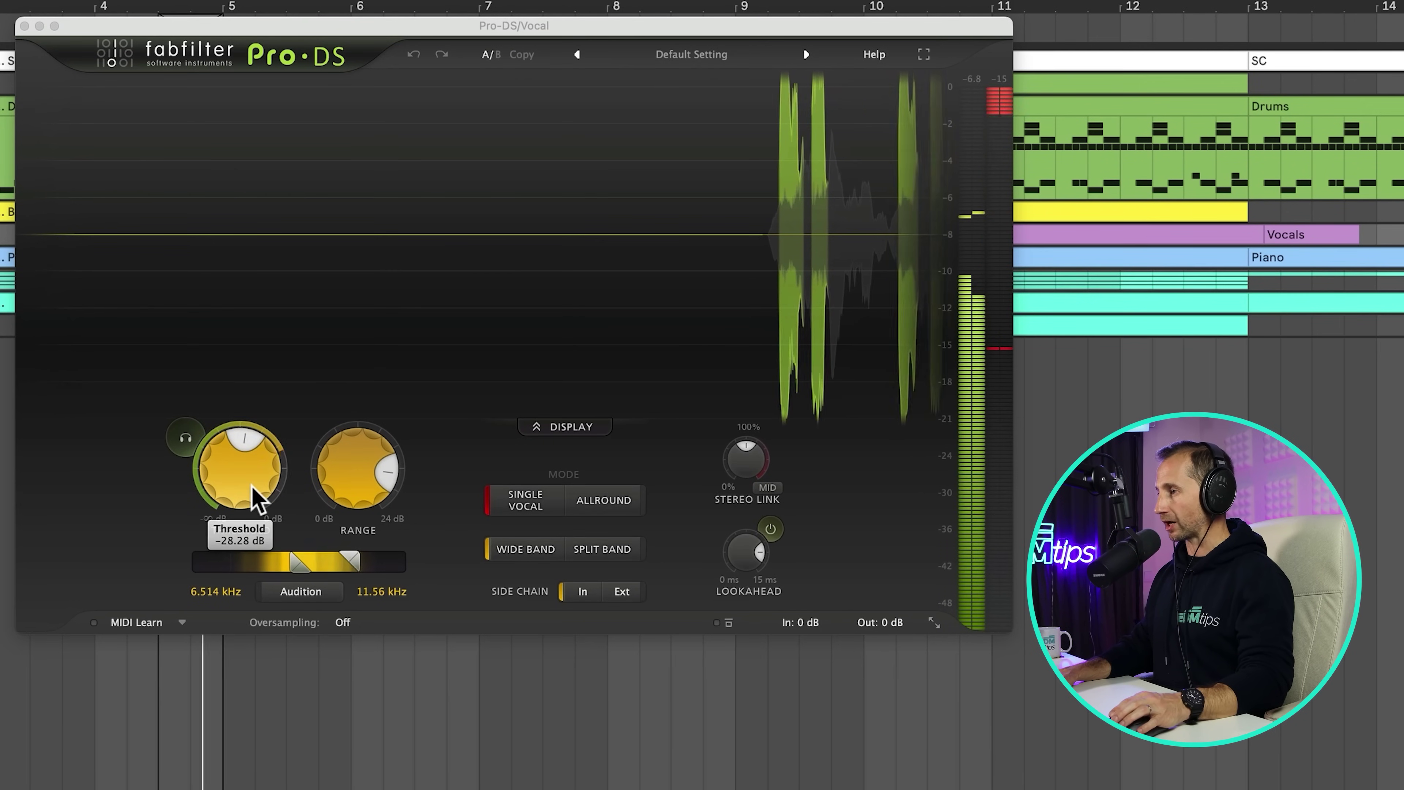
{"action": "left_click_drag", "start_coordinate": [252, 486], "coordinate": [237, 248]}
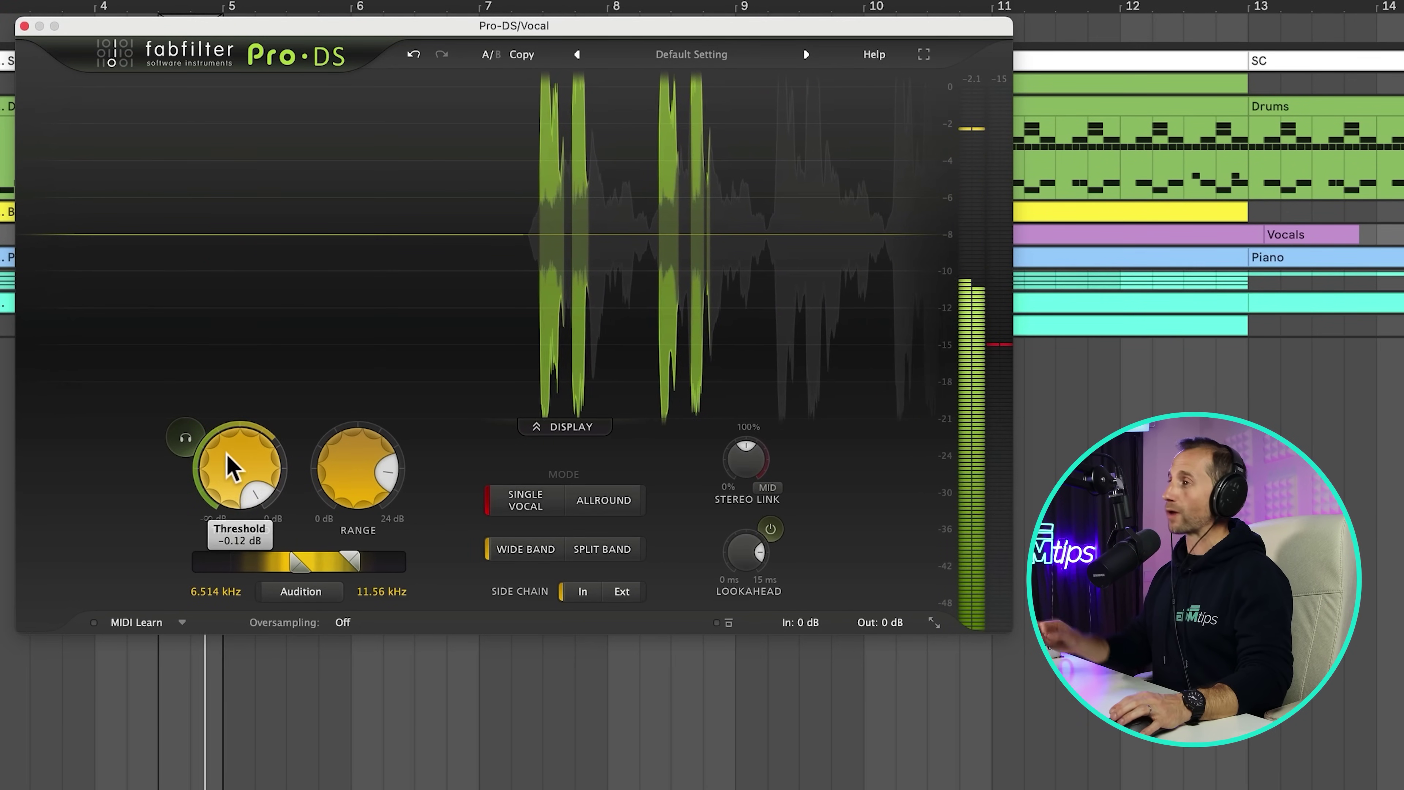
{"action": "left_click_drag", "start_coordinate": [231, 468], "coordinate": [348, 556]}
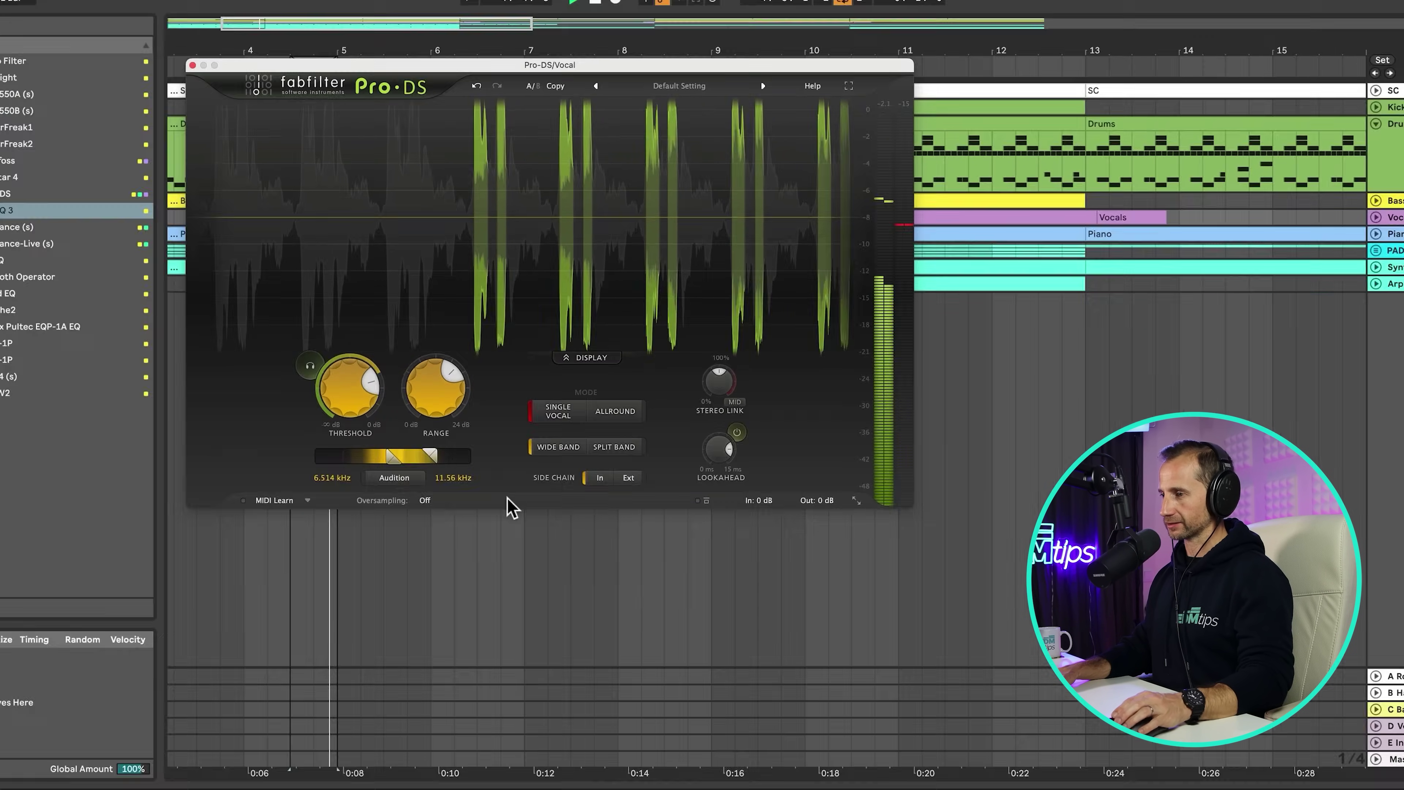
Bypass and re-enable Pro-DS to compare the vocal with and without de-essing, and stop playback
{"action": "left_click", "coordinate": [122, 645]}
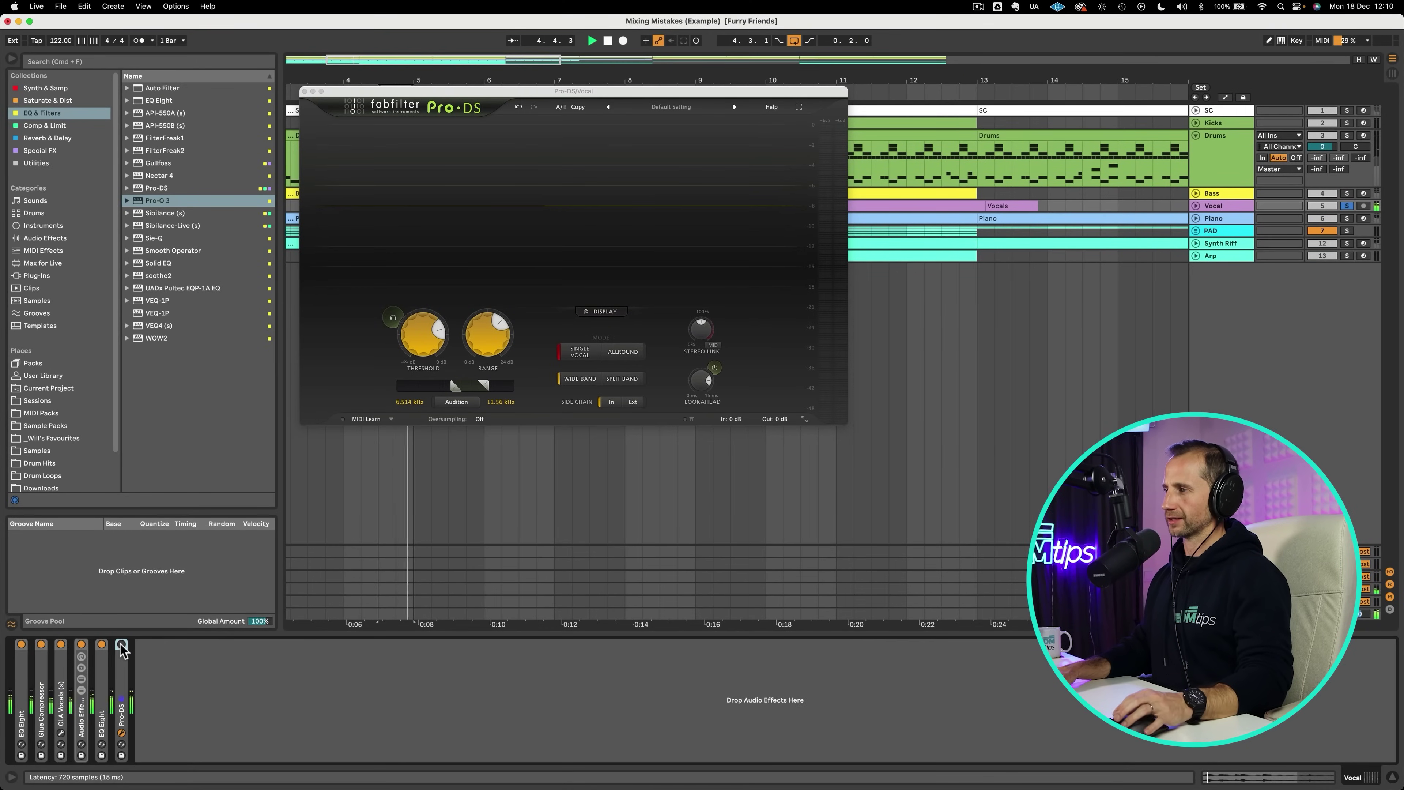
{"action": "left_click", "coordinate": [121, 644]}
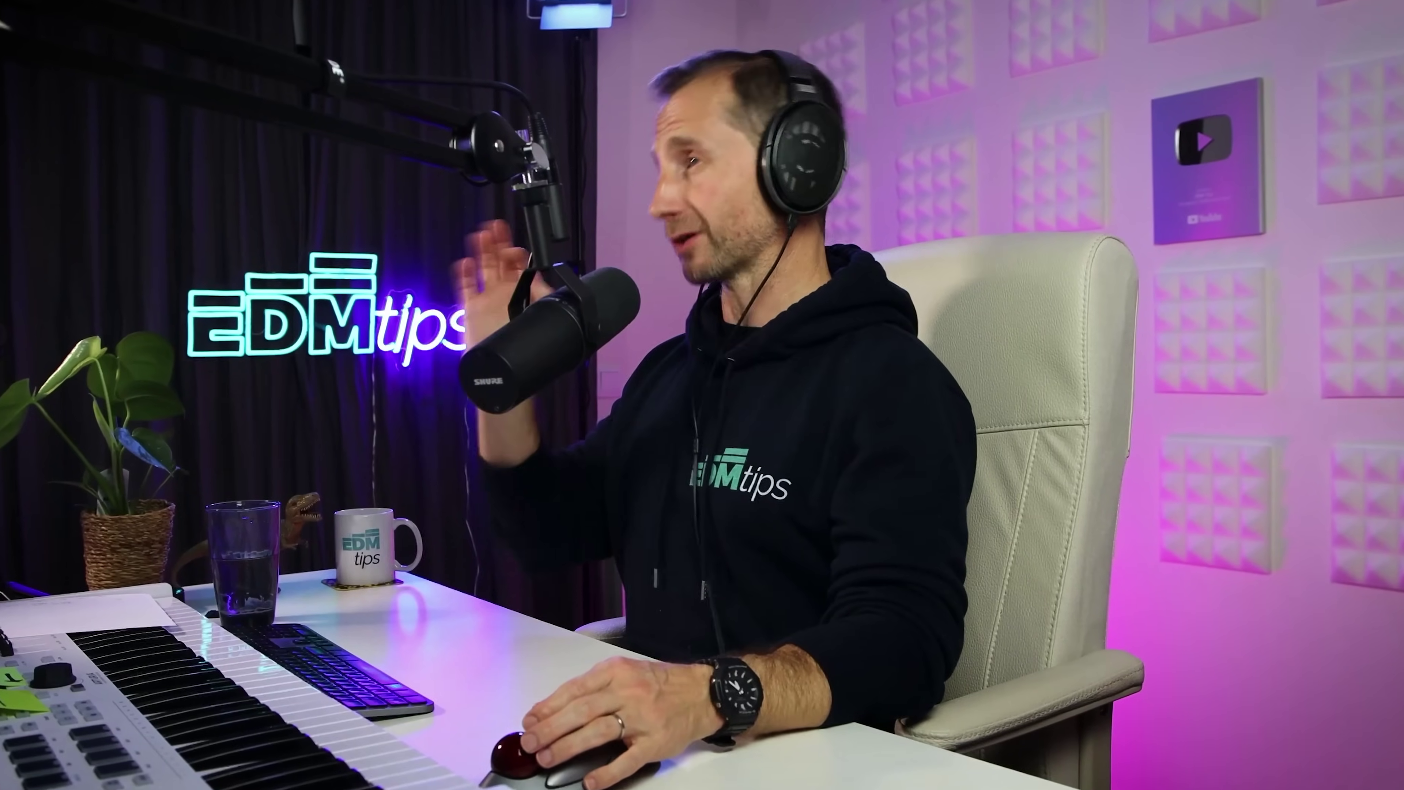
{"action": "key", "text": "space"}
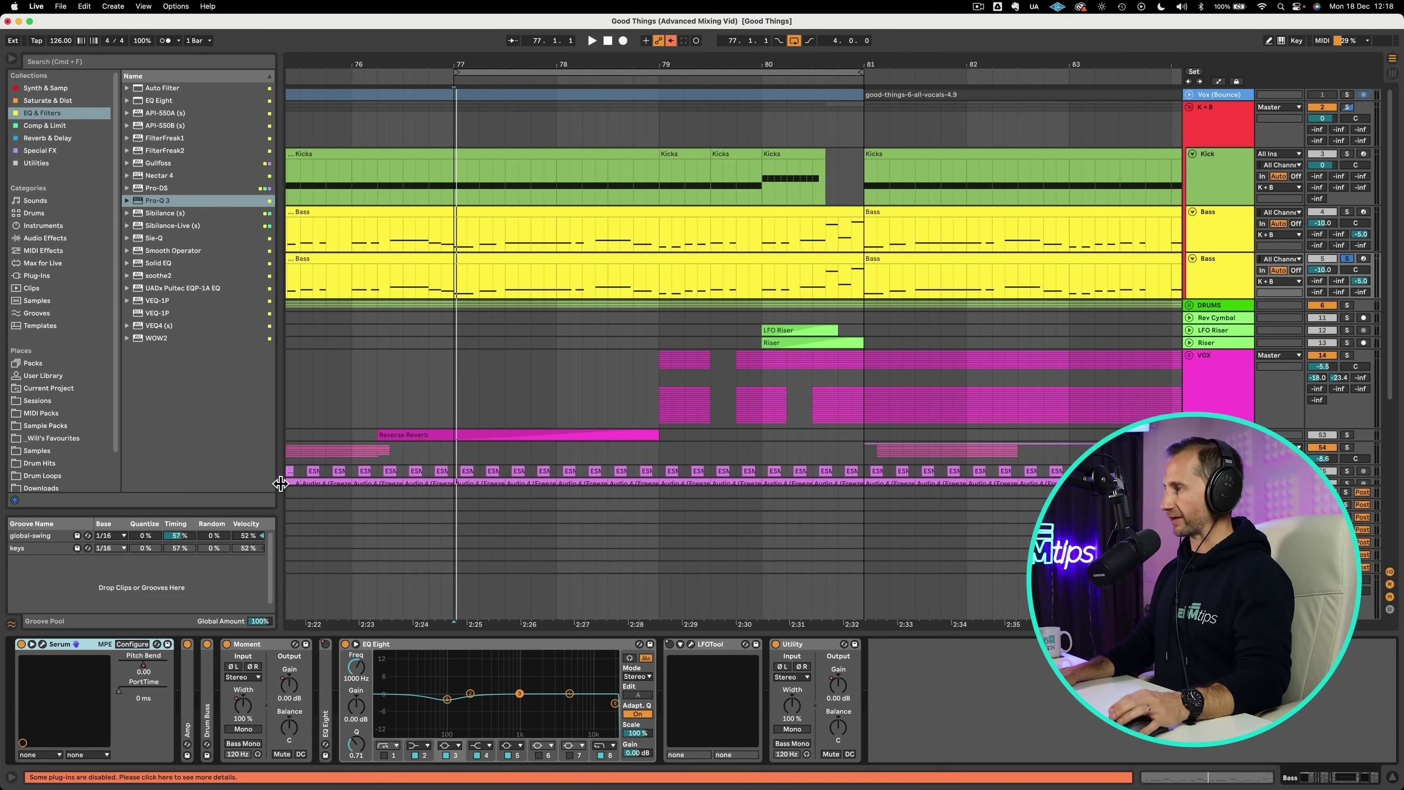
Play the soloed bass from bar 77 and view its Serum patch
{"action": "key", "text": "space"}
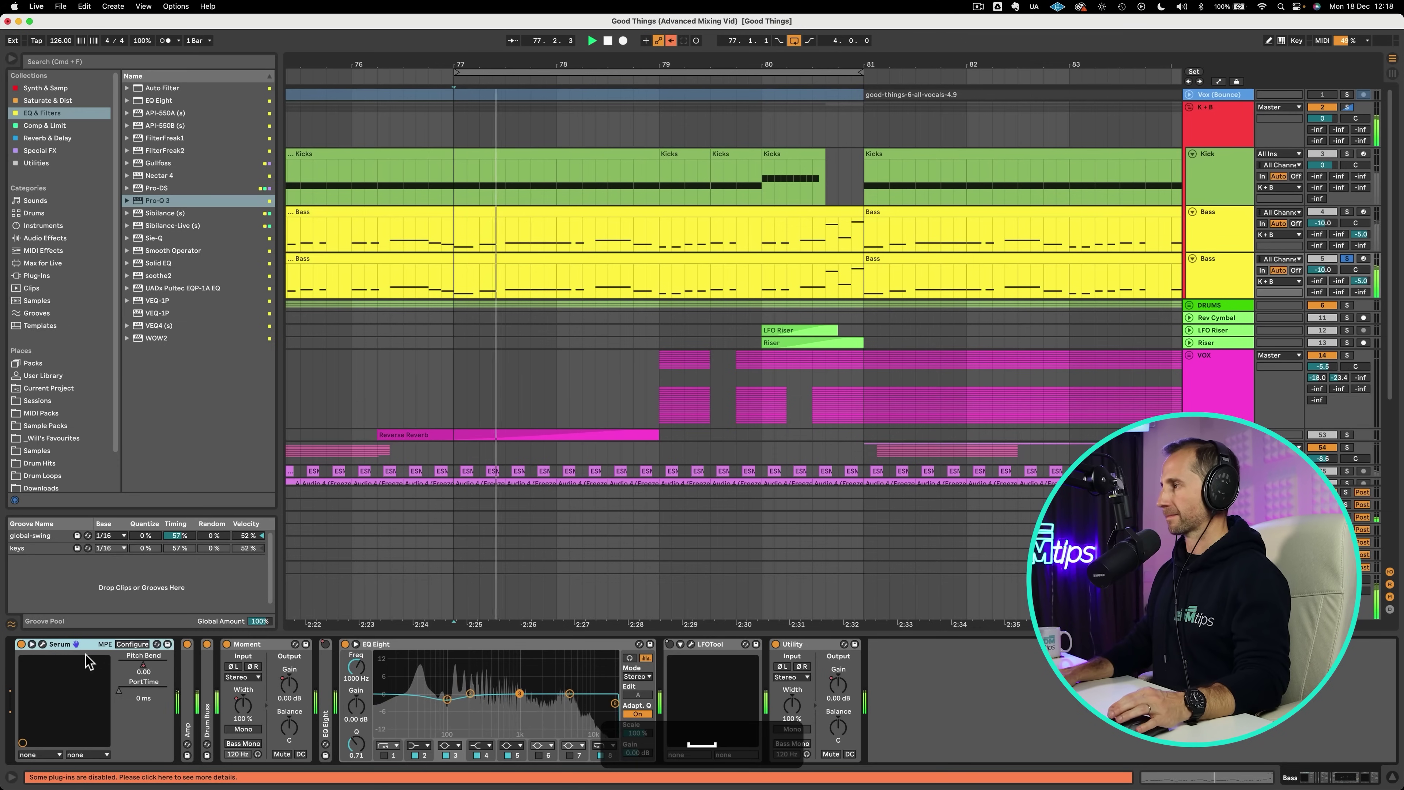
{"action": "left_click", "coordinate": [41, 644]}
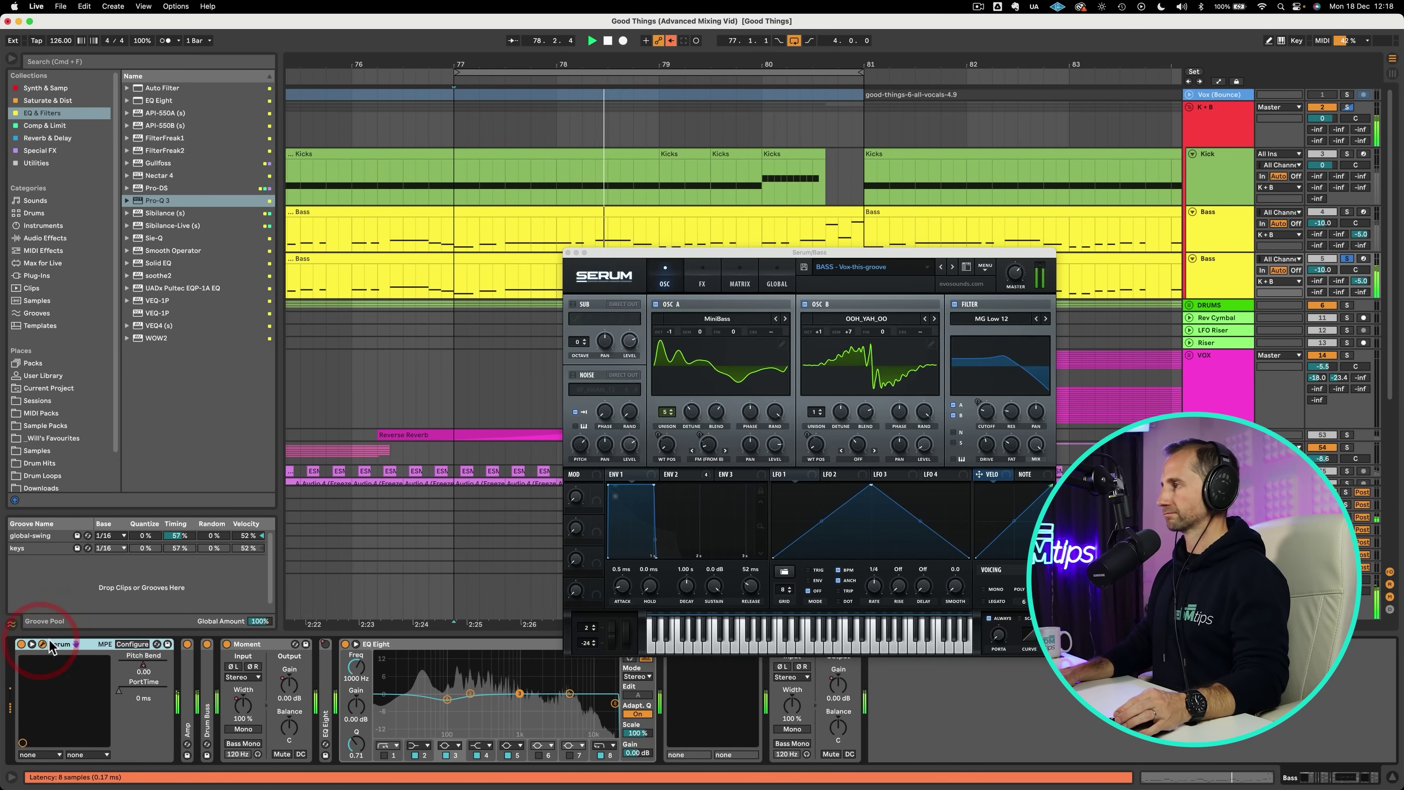
{"action": "left_click", "coordinate": [568, 252]}
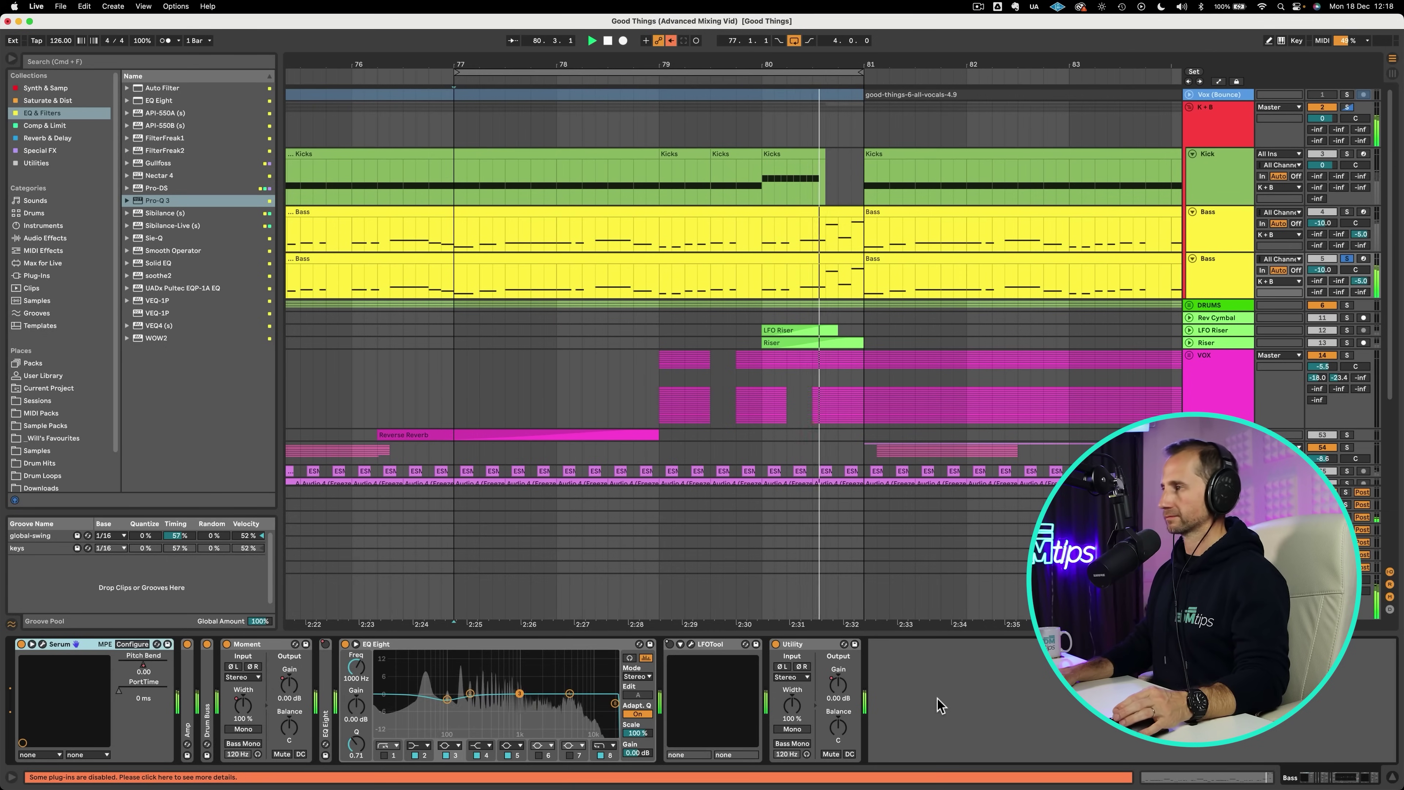
{"action": "key", "text": "space"}
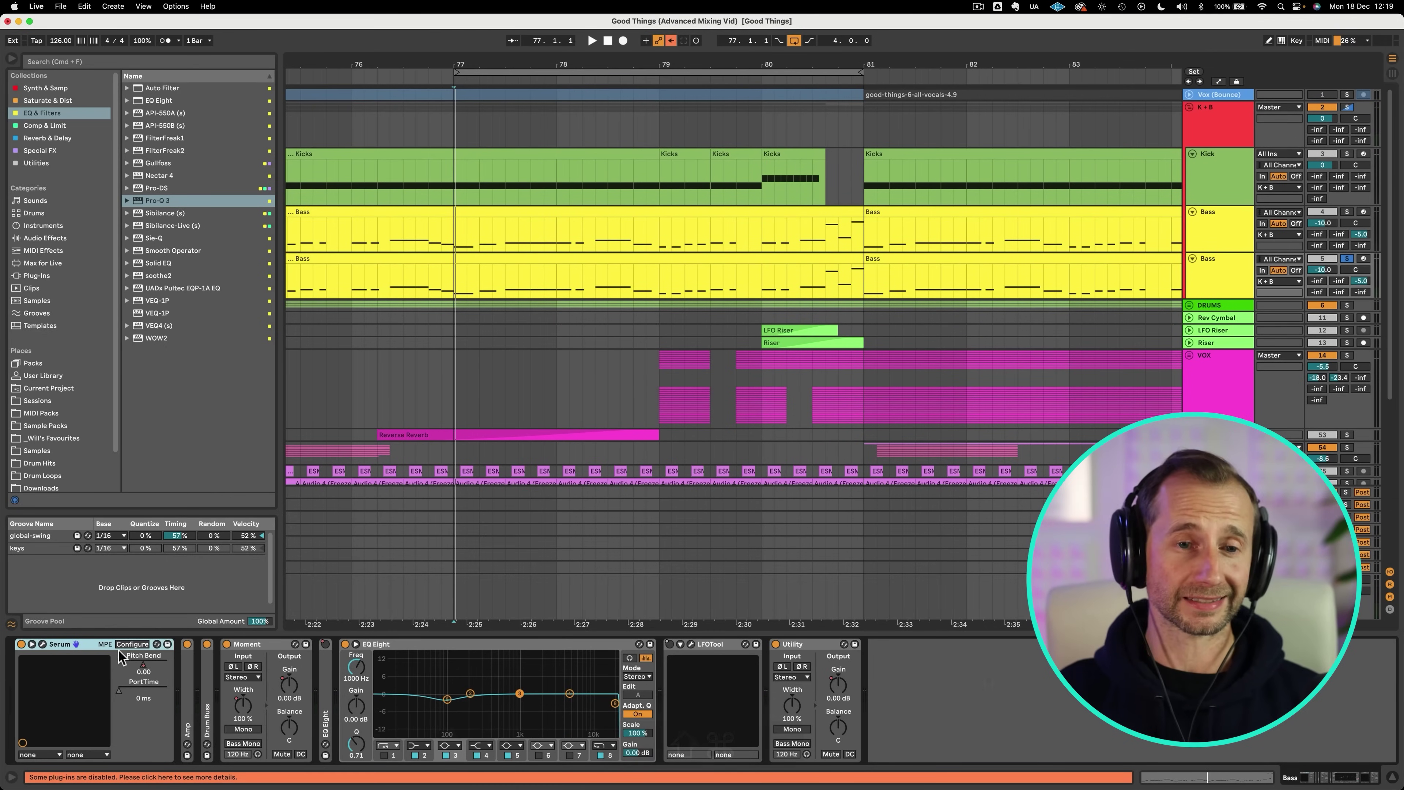
{"action": "double_click", "coordinate": [208, 671]}
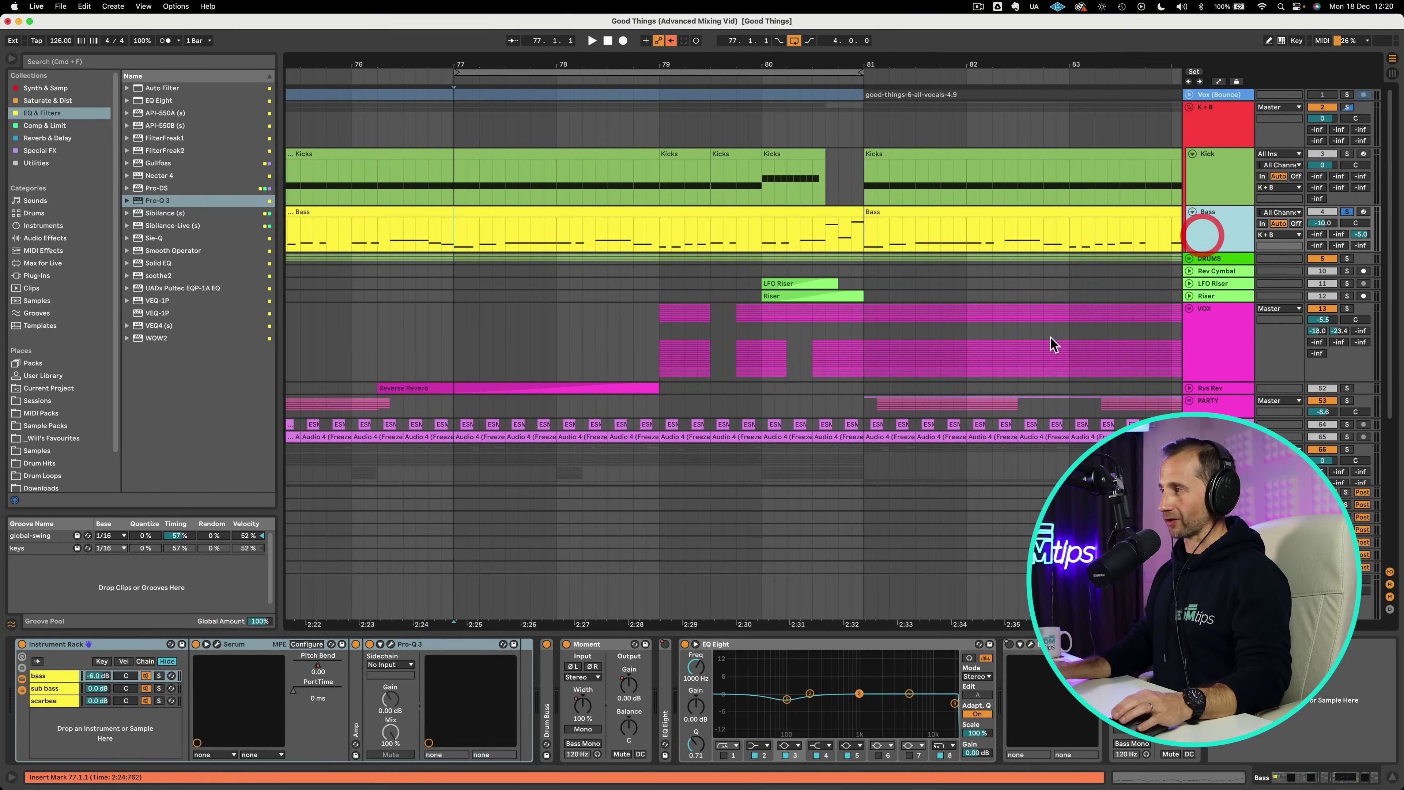
Inspect the Pro-Q 3 filters on the bass and scarbee chains of the bass Instrument Rack, auditioning them in playback
{"action": "left_click", "coordinate": [65, 685]}
{"action": "left_click", "coordinate": [70, 677]}
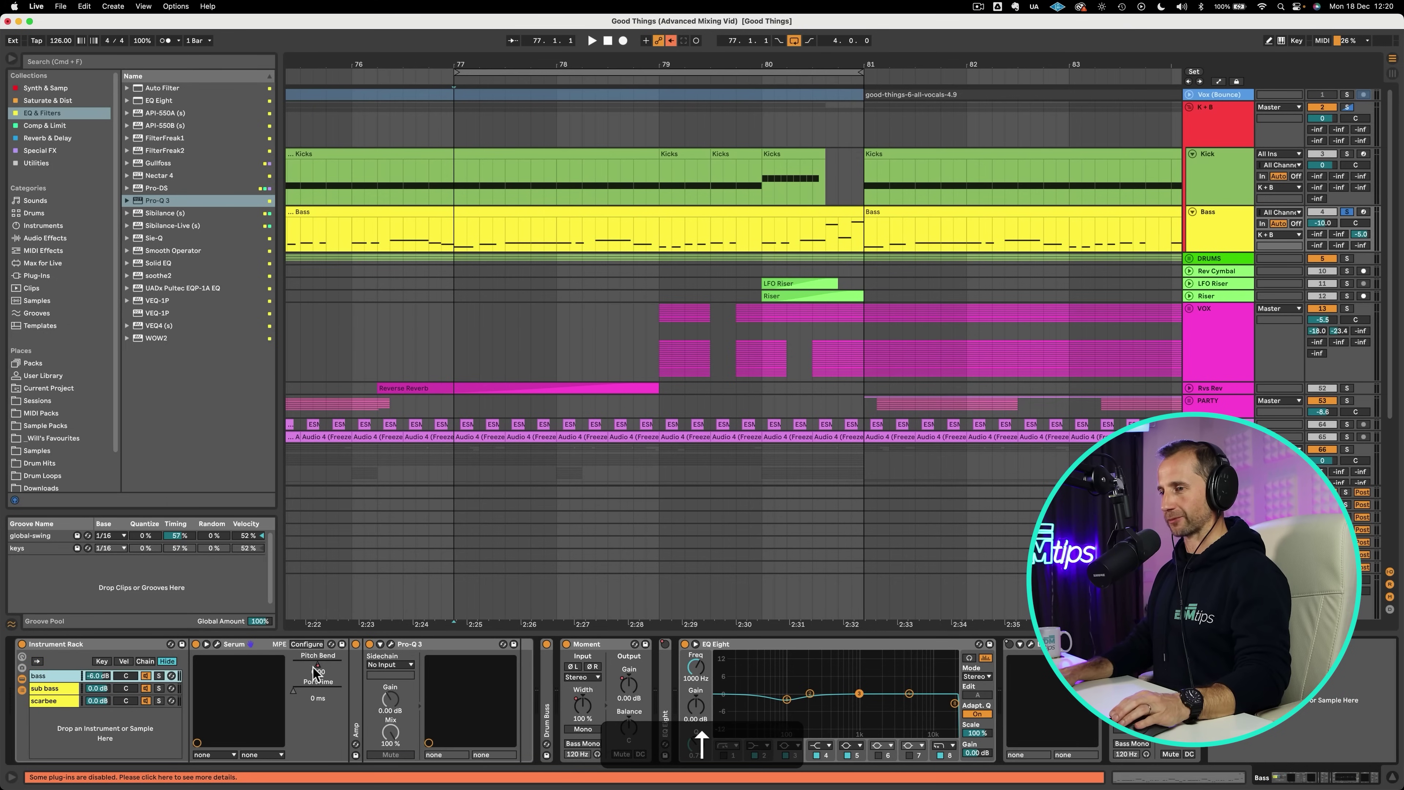
{"action": "left_click", "coordinate": [392, 645]}
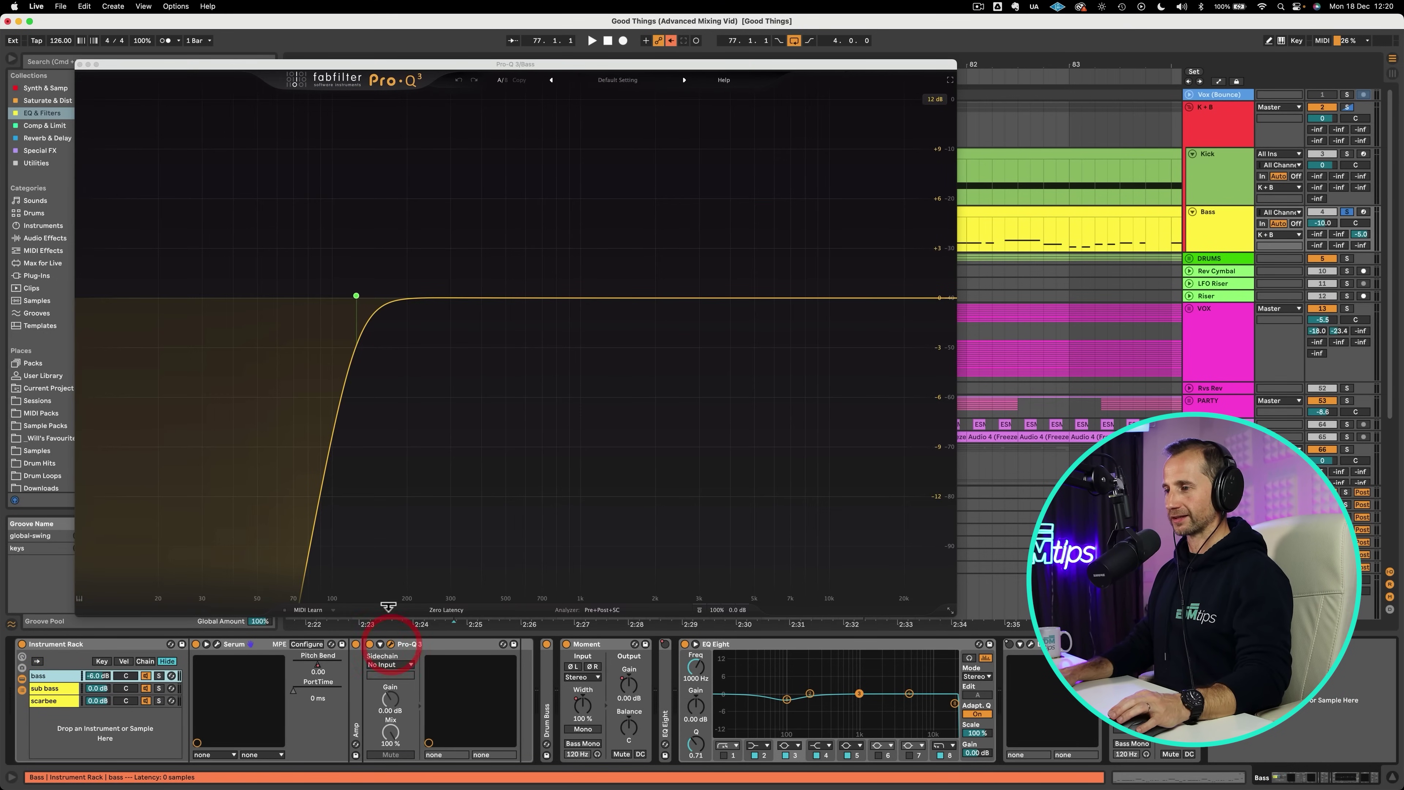
{"action": "left_click", "coordinate": [80, 65]}
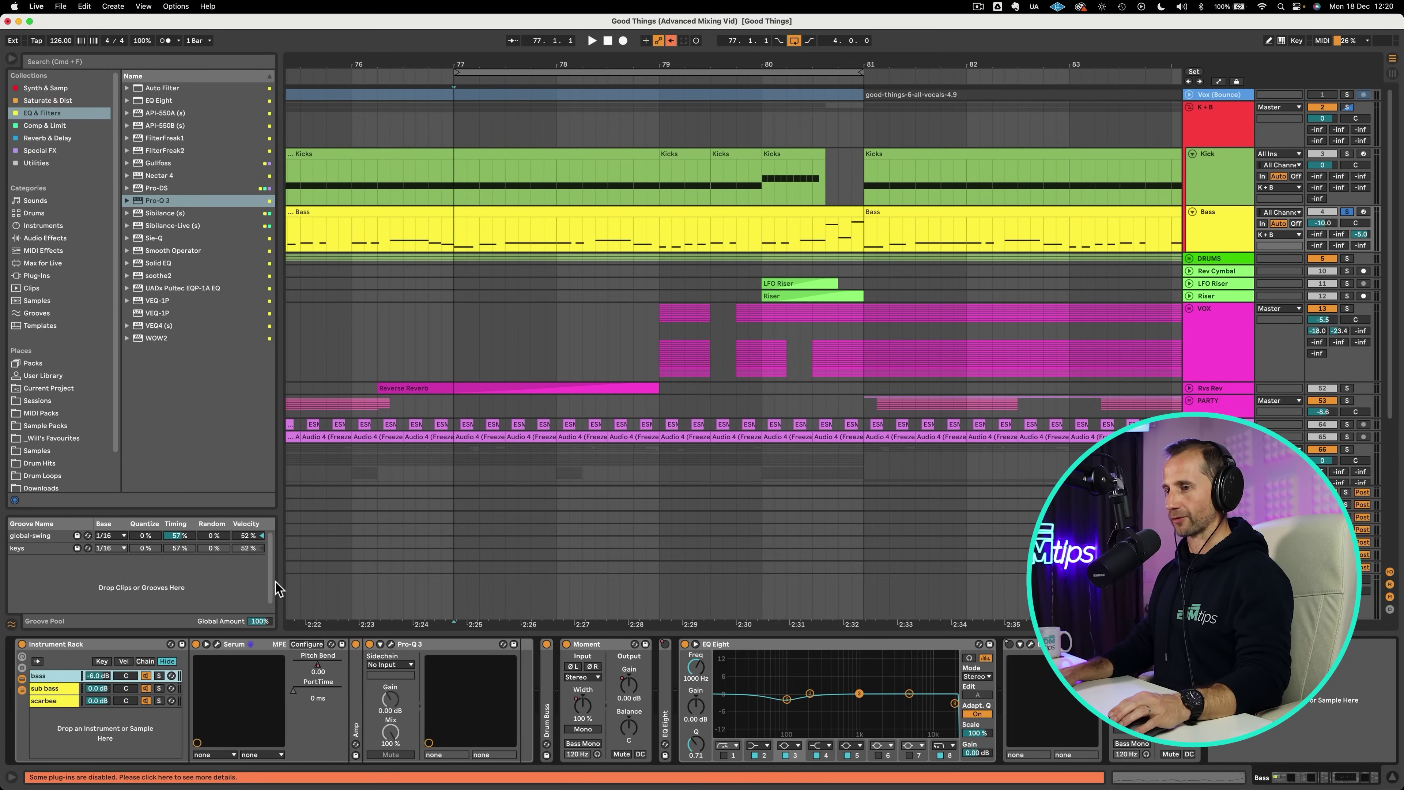
{"action": "left_click", "coordinate": [391, 645]}
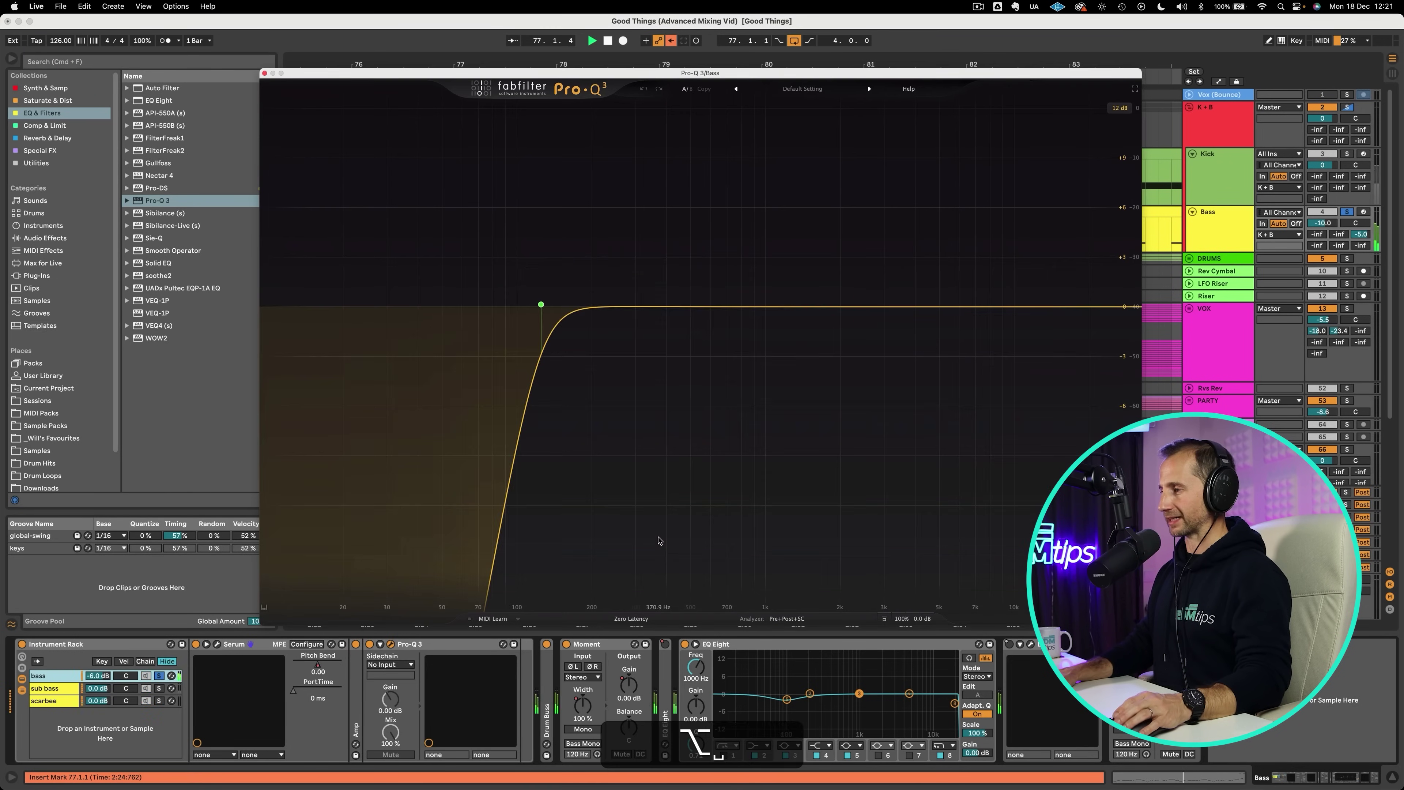
{"action": "key", "text": "space"}
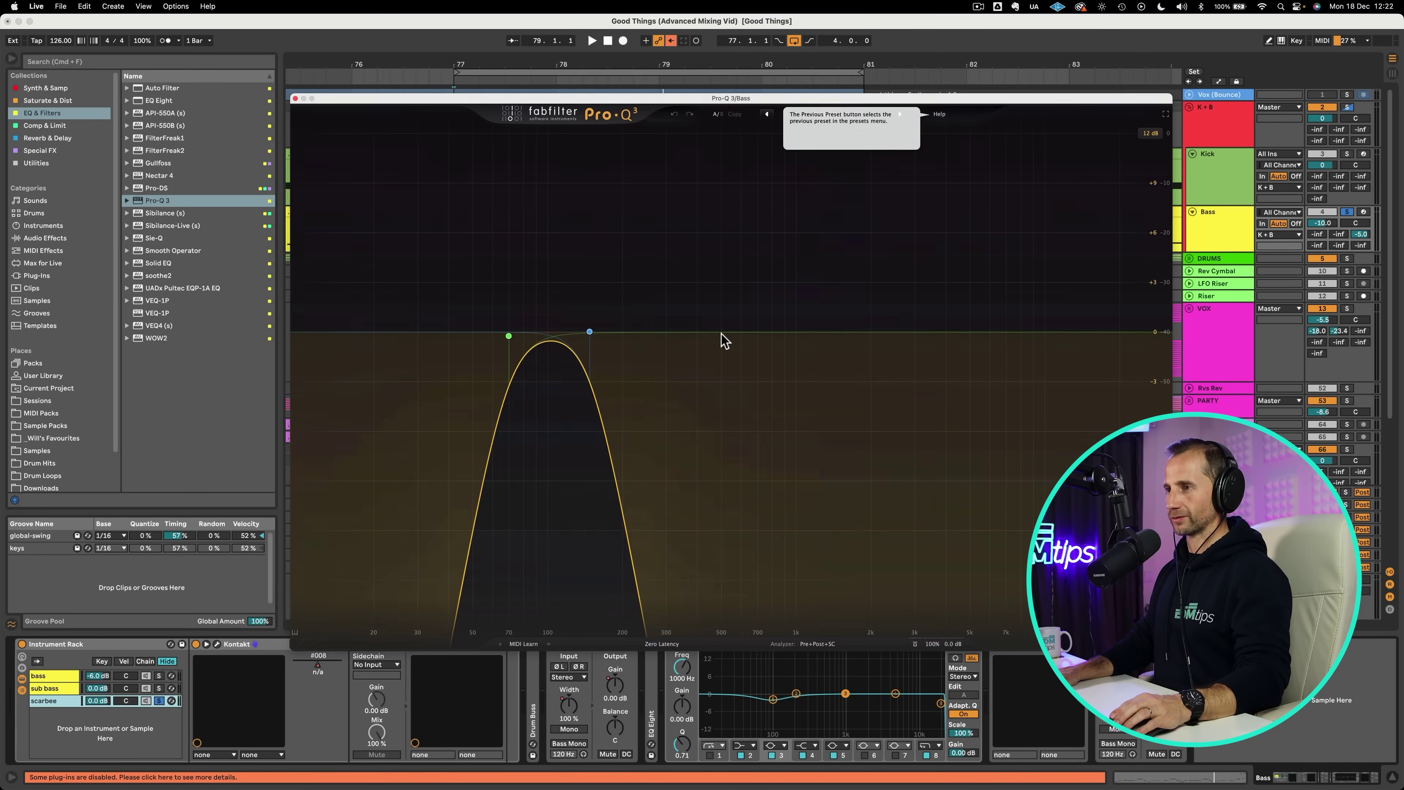
{"action": "key", "text": "space"}
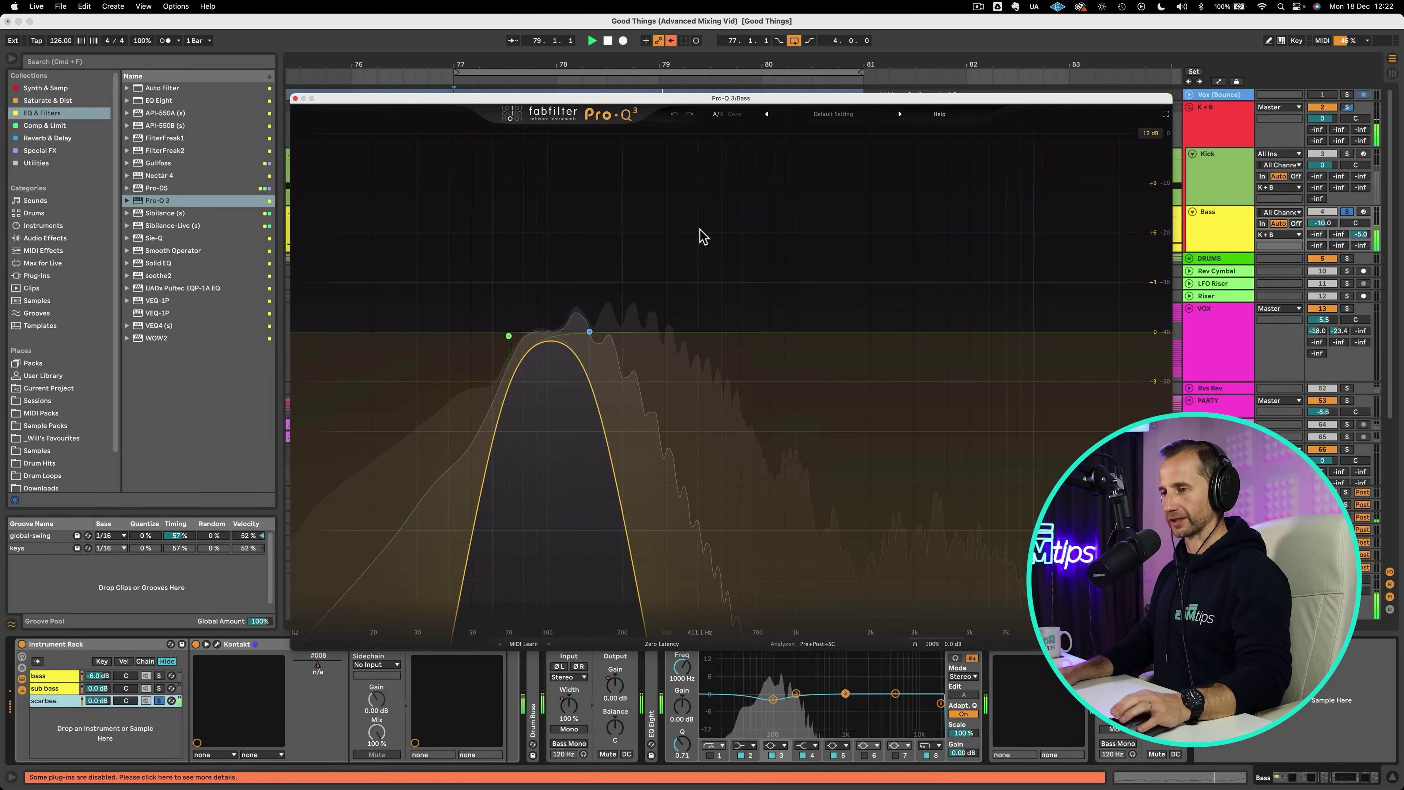
{"action": "key", "text": "space"}
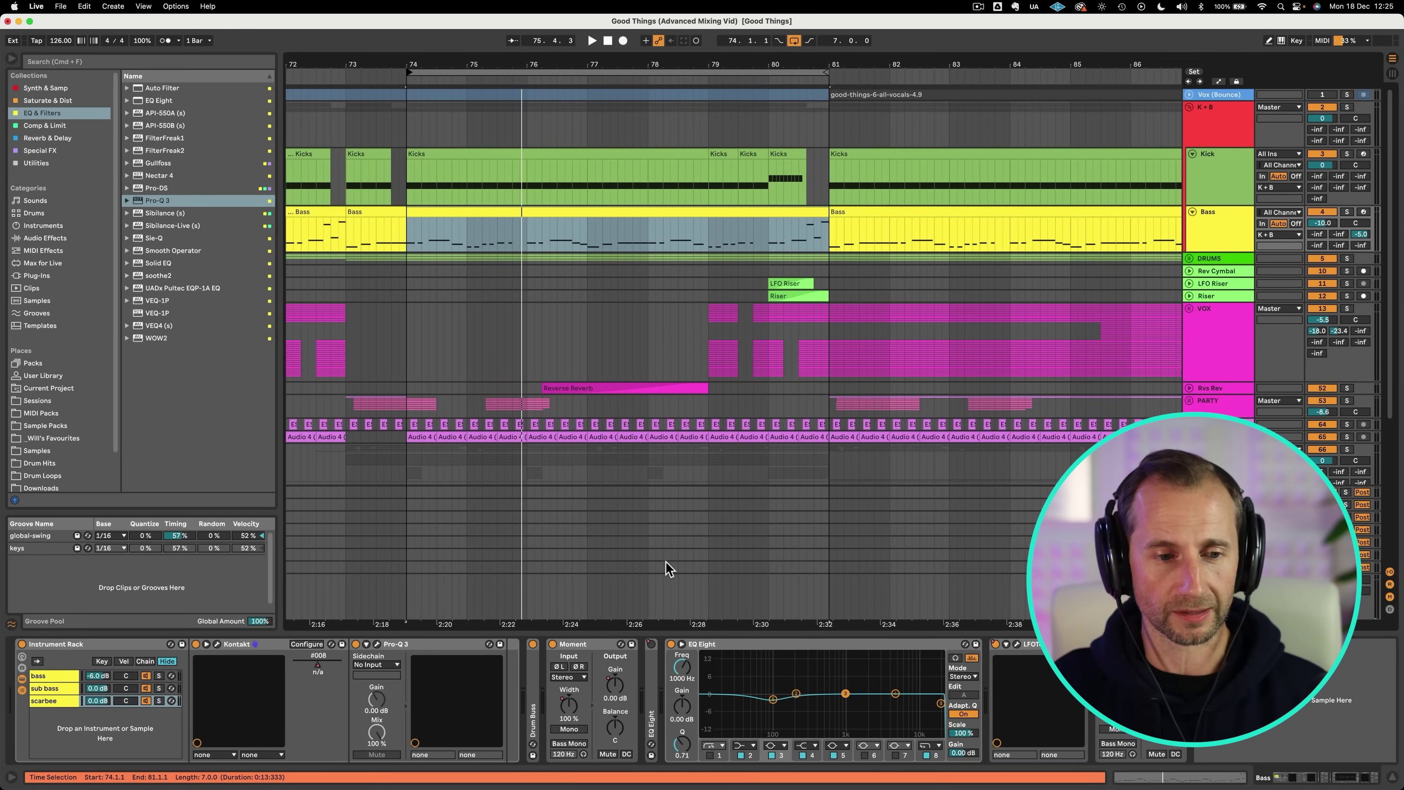
Lower the sub bass chain to about -7 dB during playback and adjust the scarbee chain's volume
{"action": "key", "text": "space"}
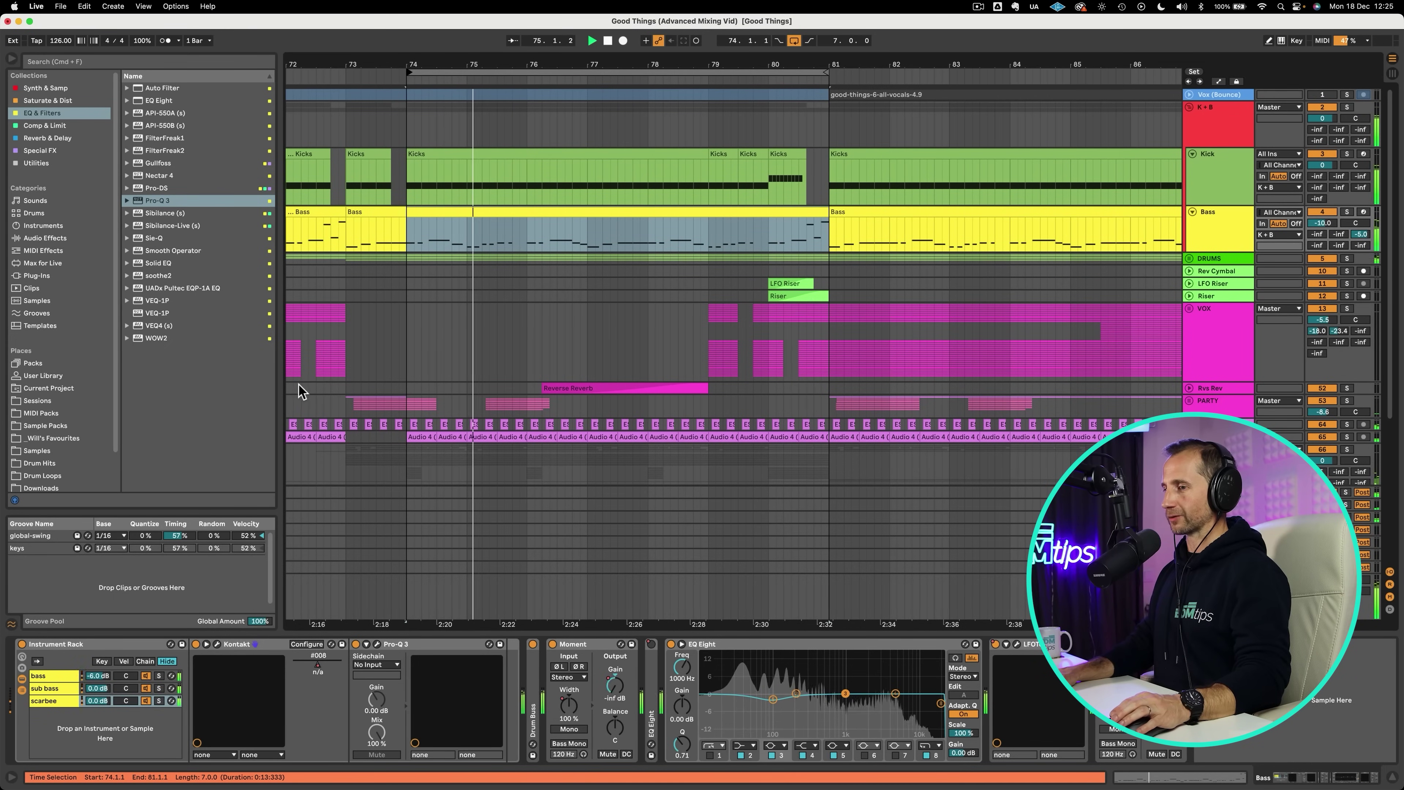
{"action": "left_click_drag", "start_coordinate": [97, 688], "coordinate": [97, 664]}
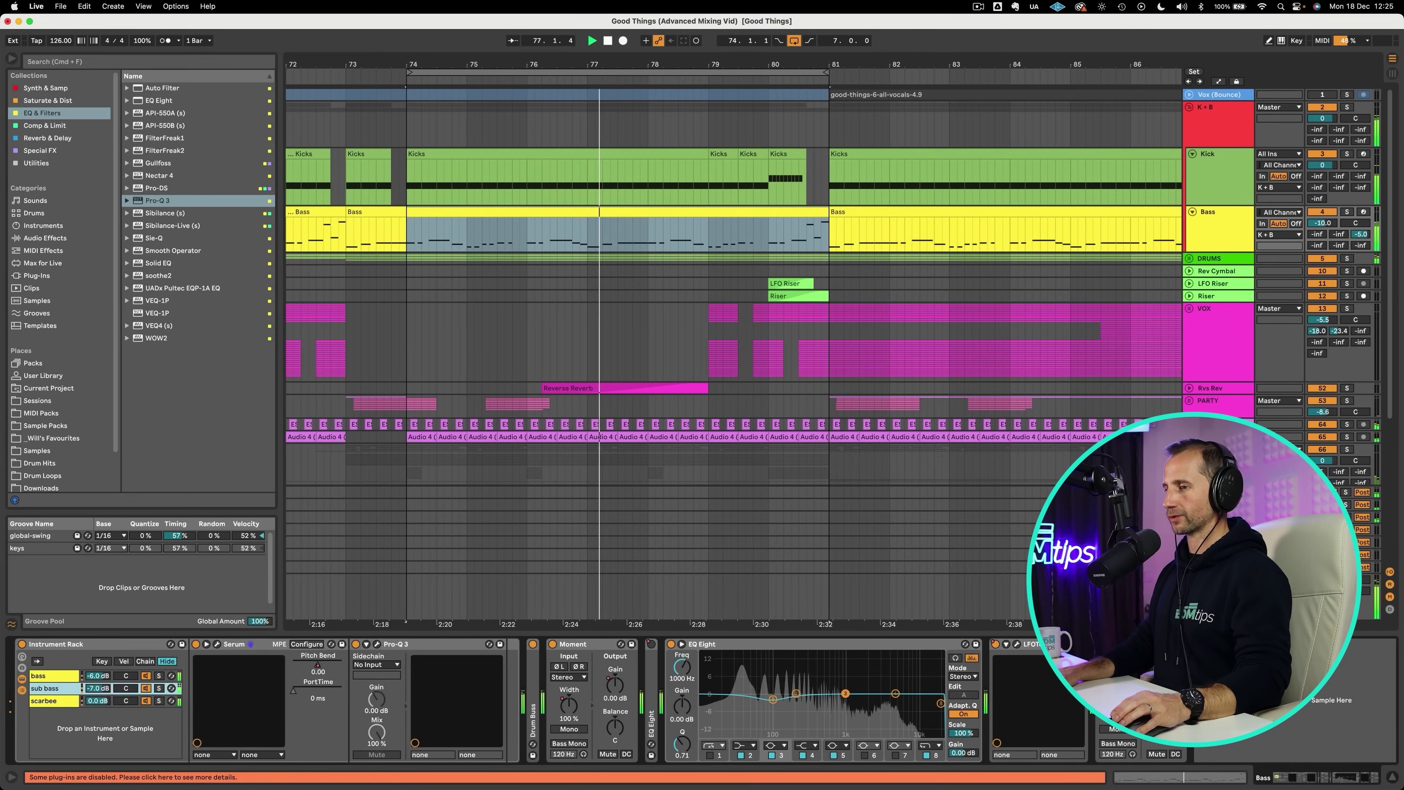
{"action": "left_click_drag", "start_coordinate": [98, 699], "coordinate": [97, 669]}
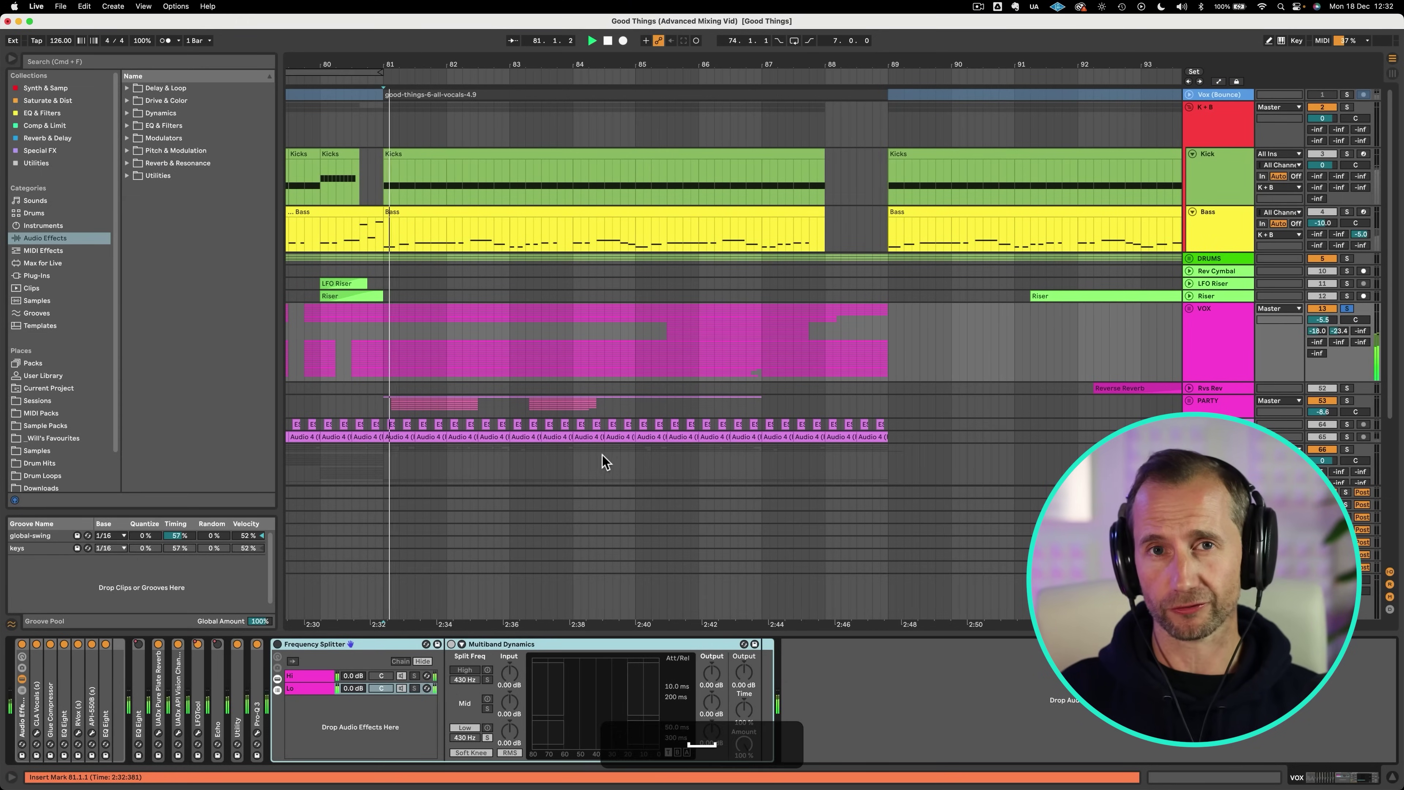
Enable the Frequency Splitter rack on the VOX track and audition its Lo and Hi chains, toggling the rack for comparison
{"action": "left_click", "coordinate": [278, 645]}
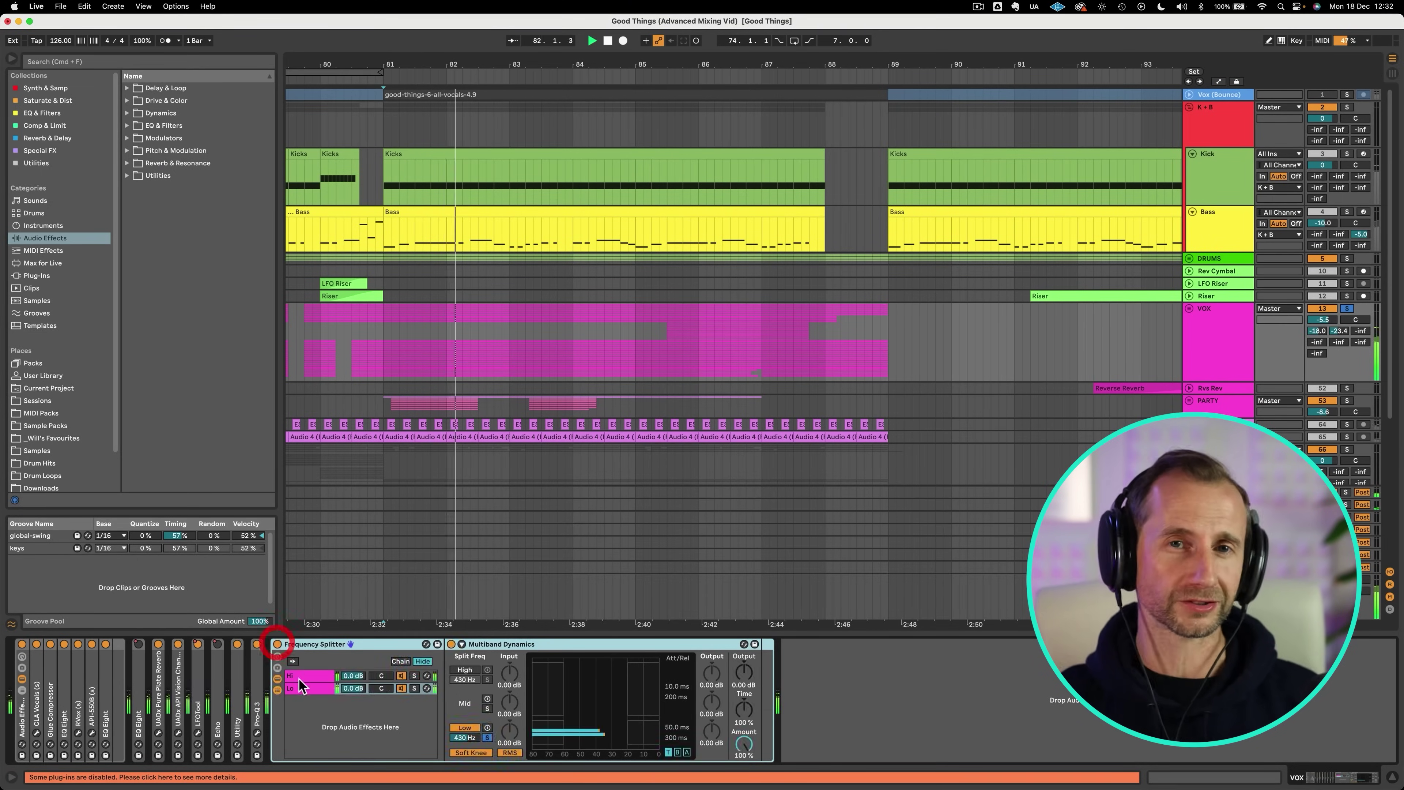
{"action": "left_click", "coordinate": [414, 689]}
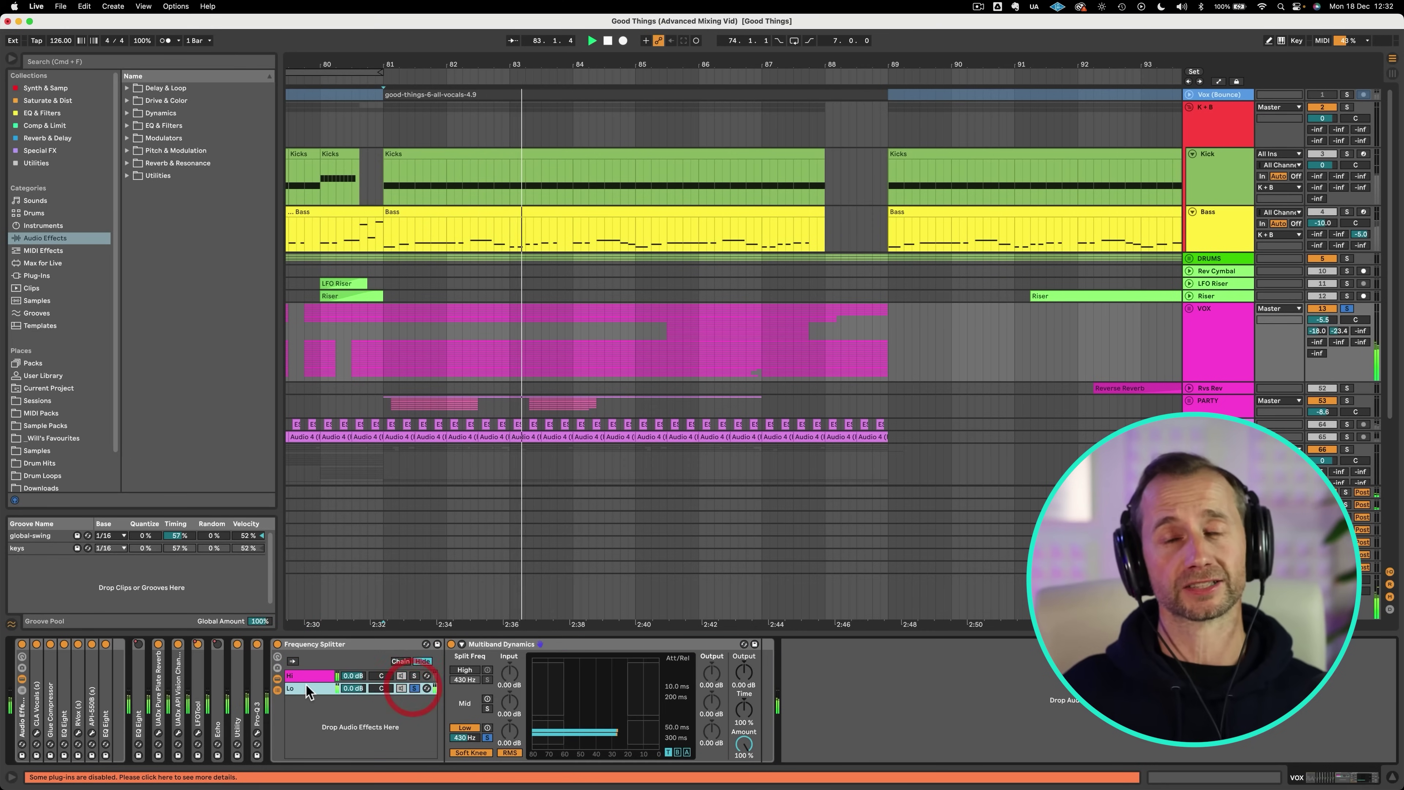
{"action": "left_click", "coordinate": [414, 676]}
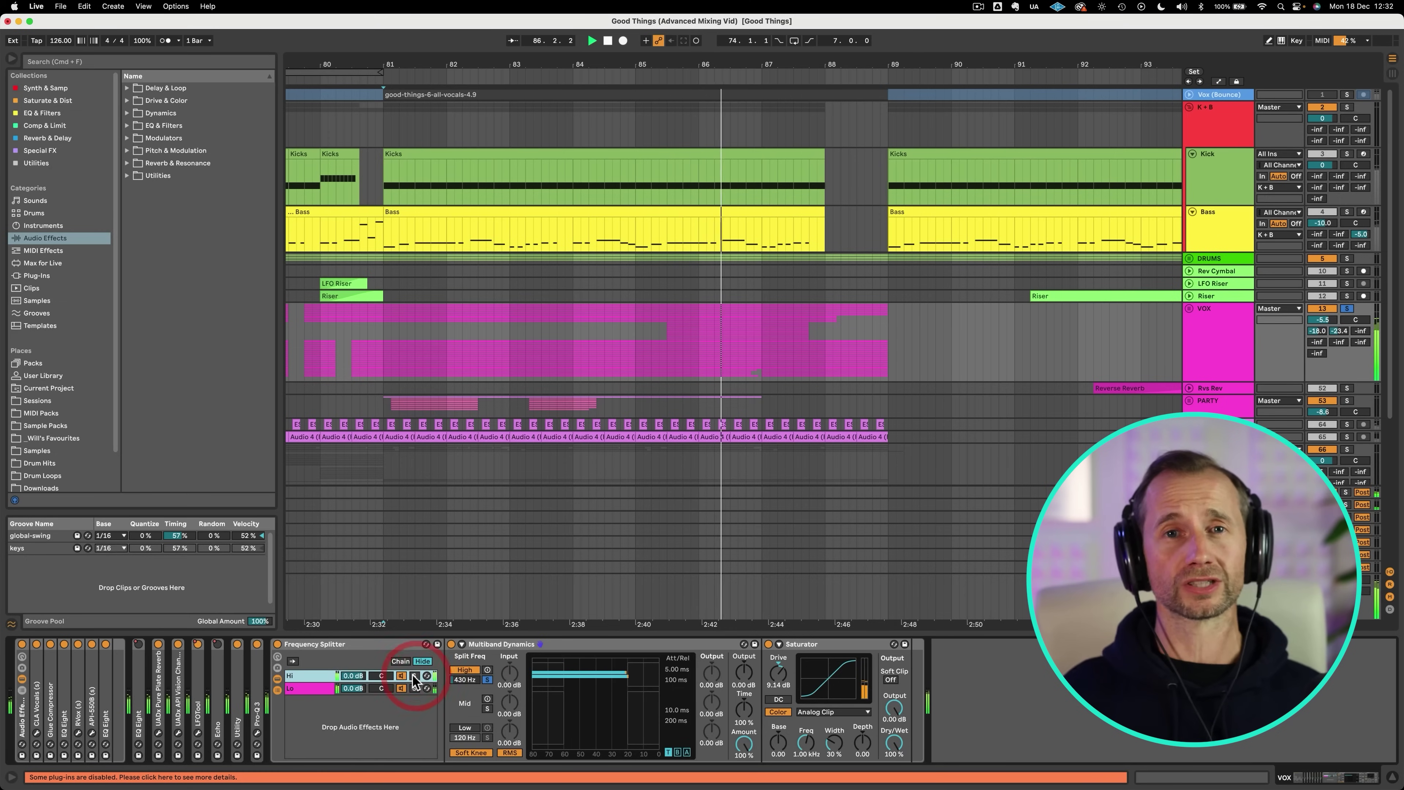
{"action": "left_click", "coordinate": [277, 644]}
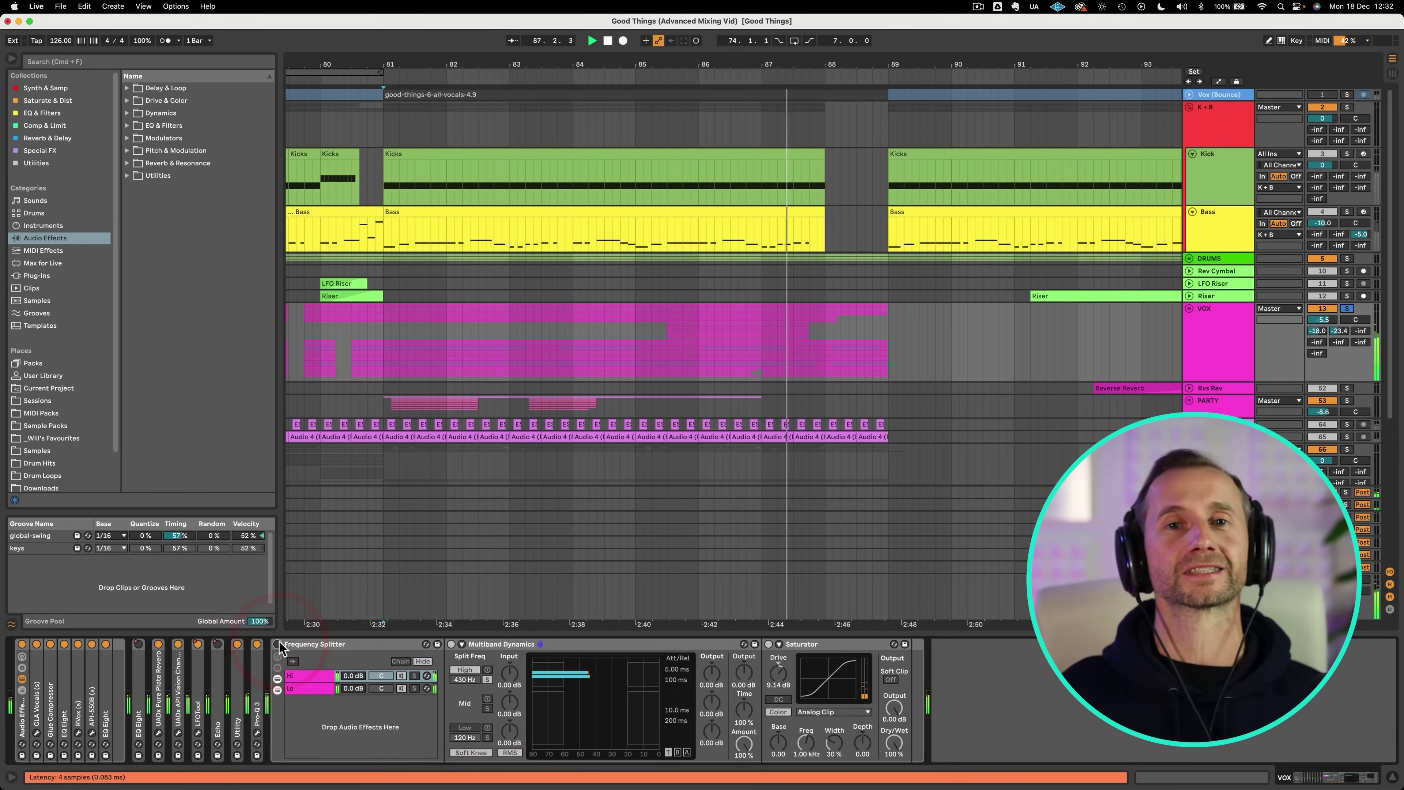
{"action": "left_click", "coordinate": [277, 645]}
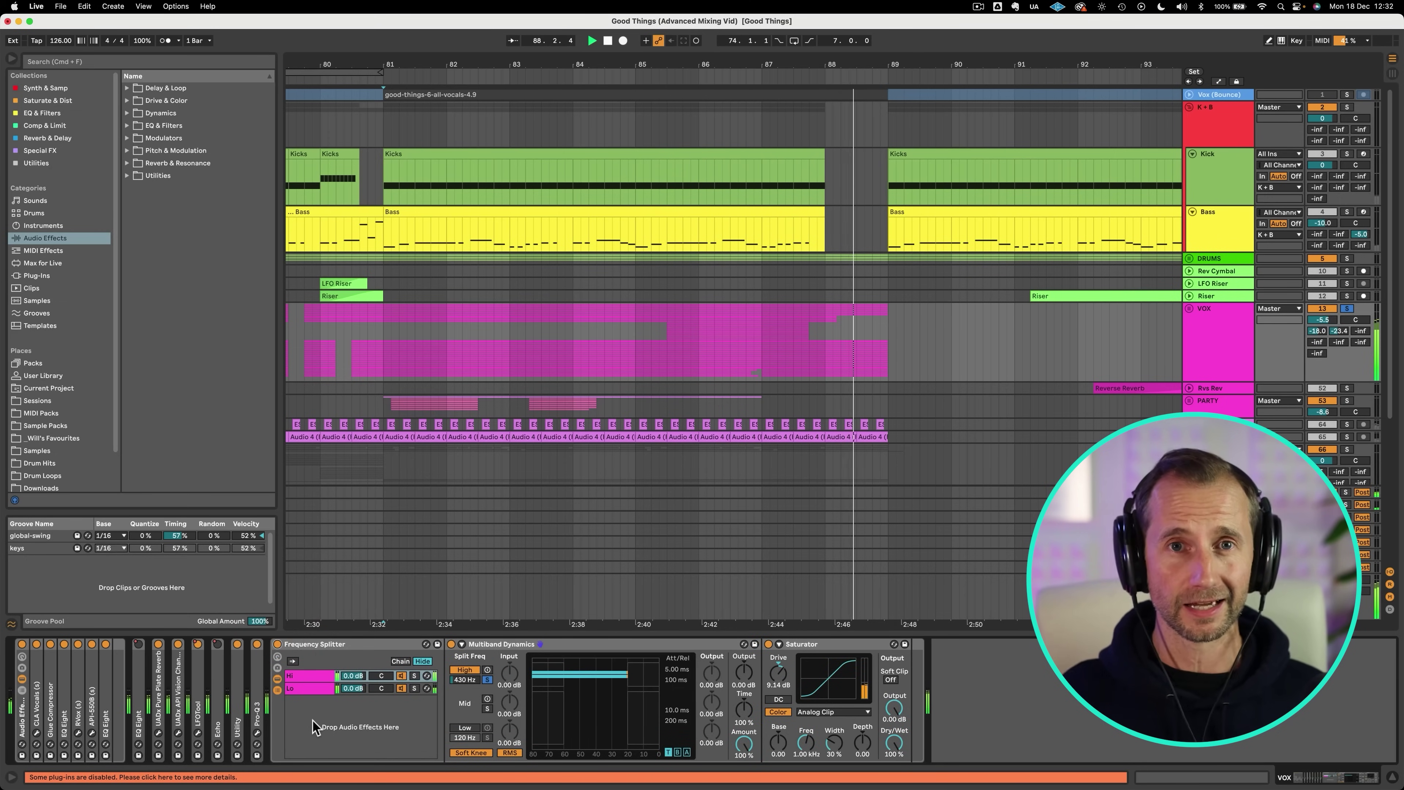
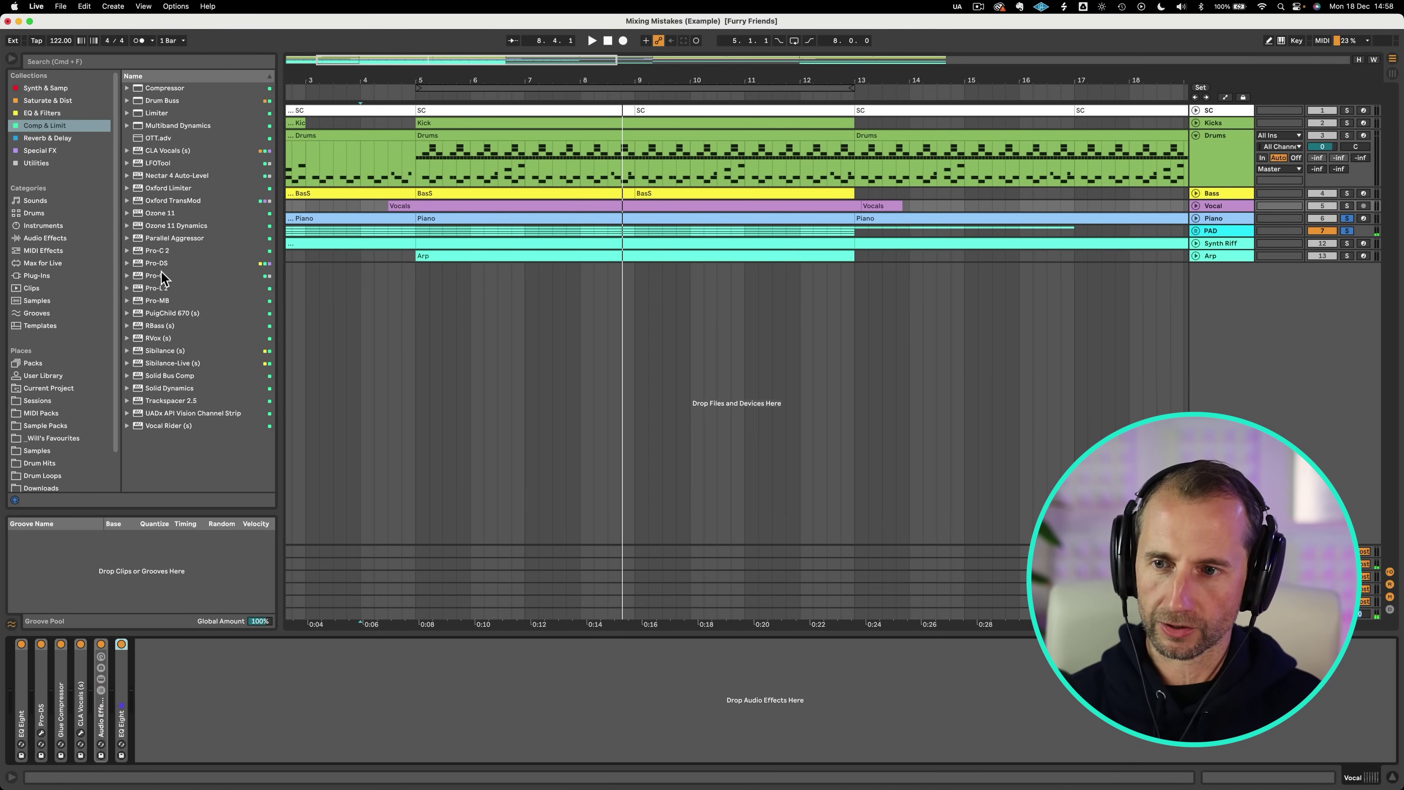
Add Pro-Q 3 from the EQ & Filters collection to the end of the Vocal track's device chain
{"action": "left_click", "coordinate": [51, 113]}
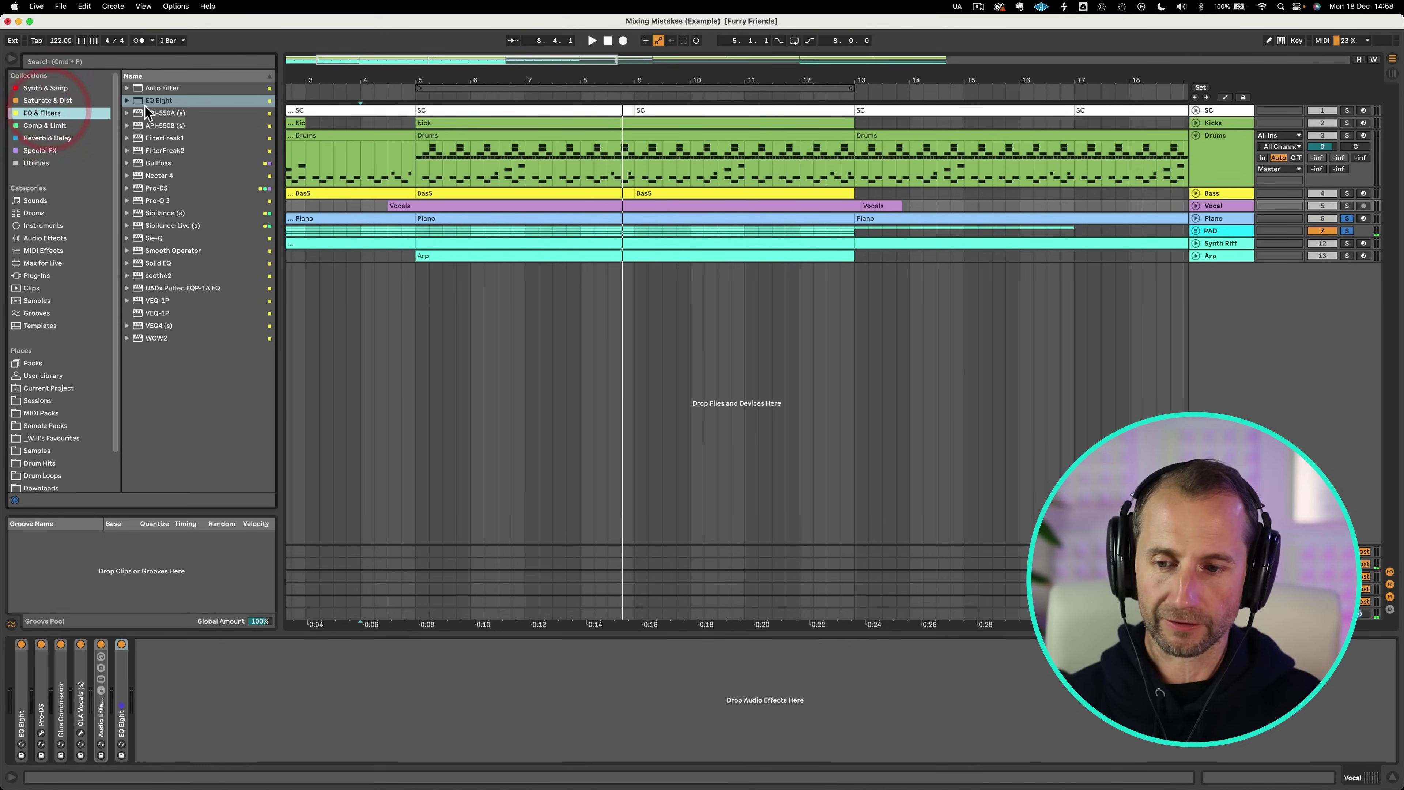
{"action": "double_click", "coordinate": [157, 200]}
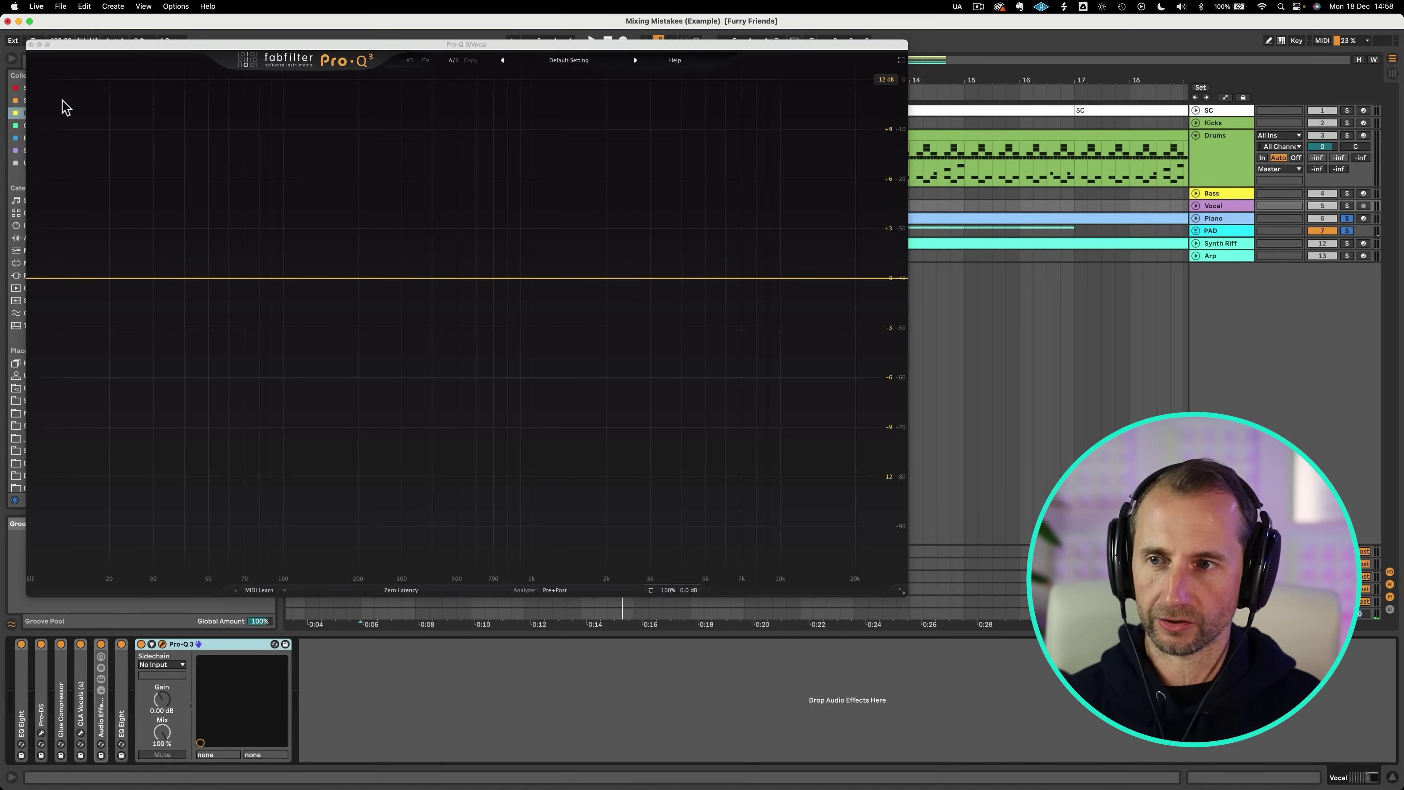
{"action": "left_click", "coordinate": [31, 44]}
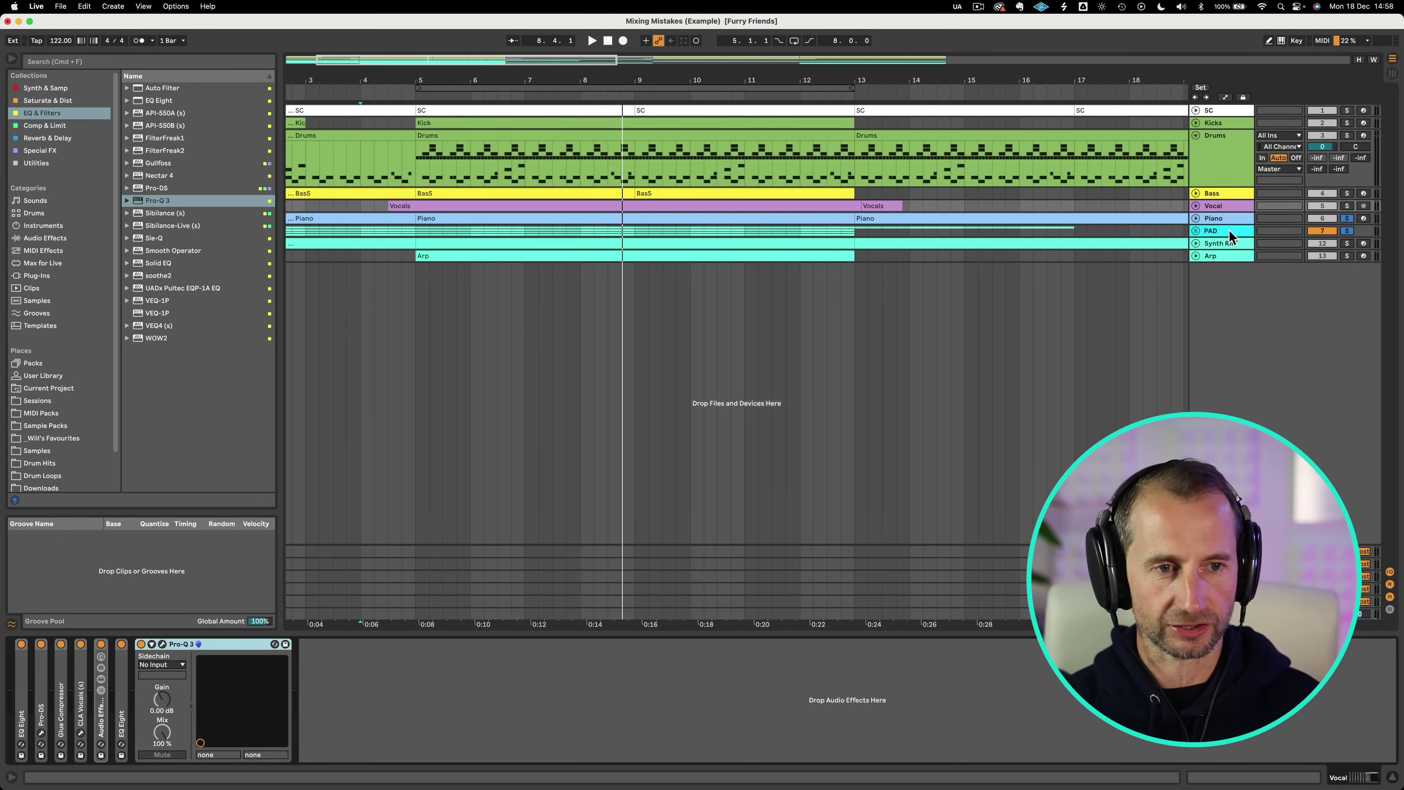
Add Pro-Q 3 to the end of the device chains on the Piano and PAD tracks
{"action": "left_click", "coordinate": [1216, 218]}
{"action": "left_click", "coordinate": [613, 651]}
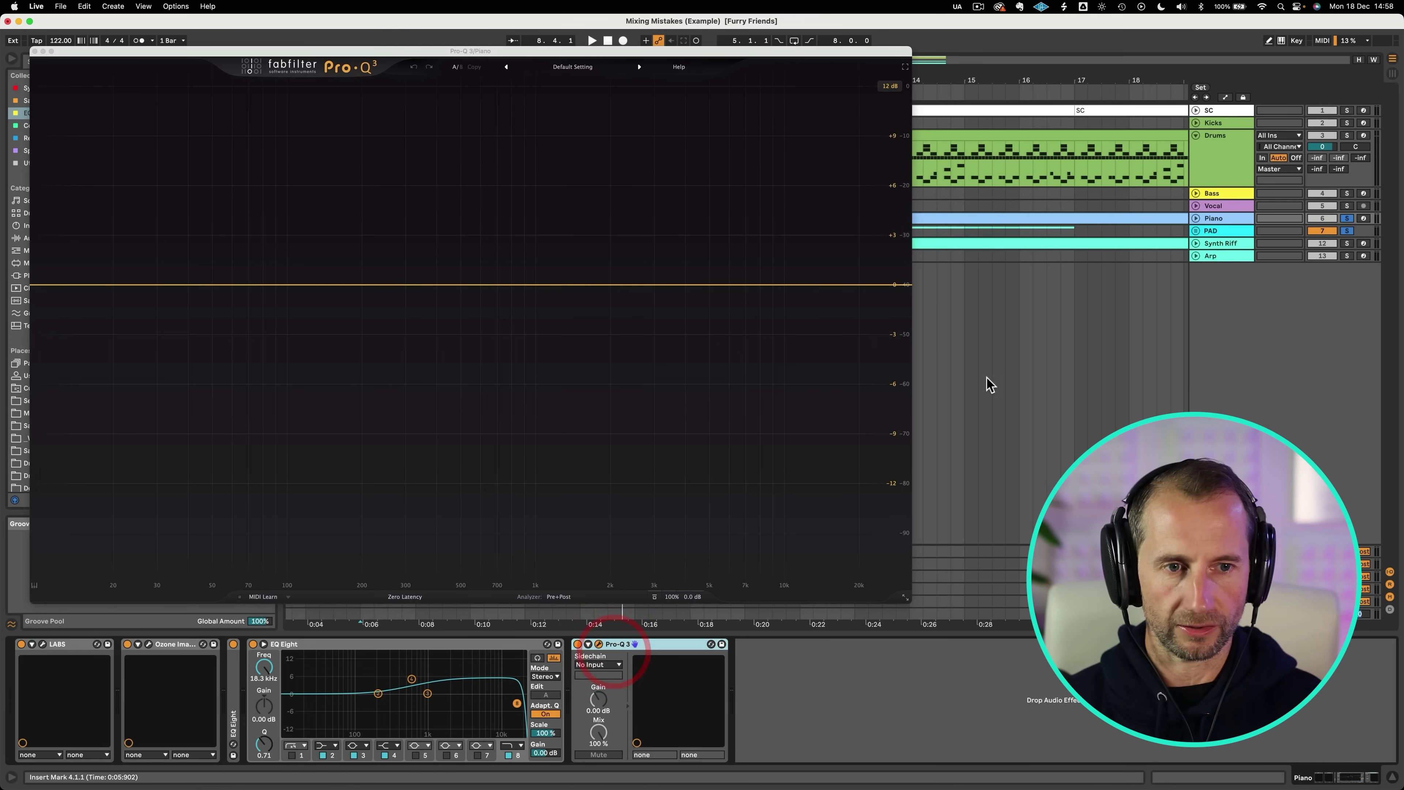
{"action": "left_click", "coordinate": [1232, 232]}
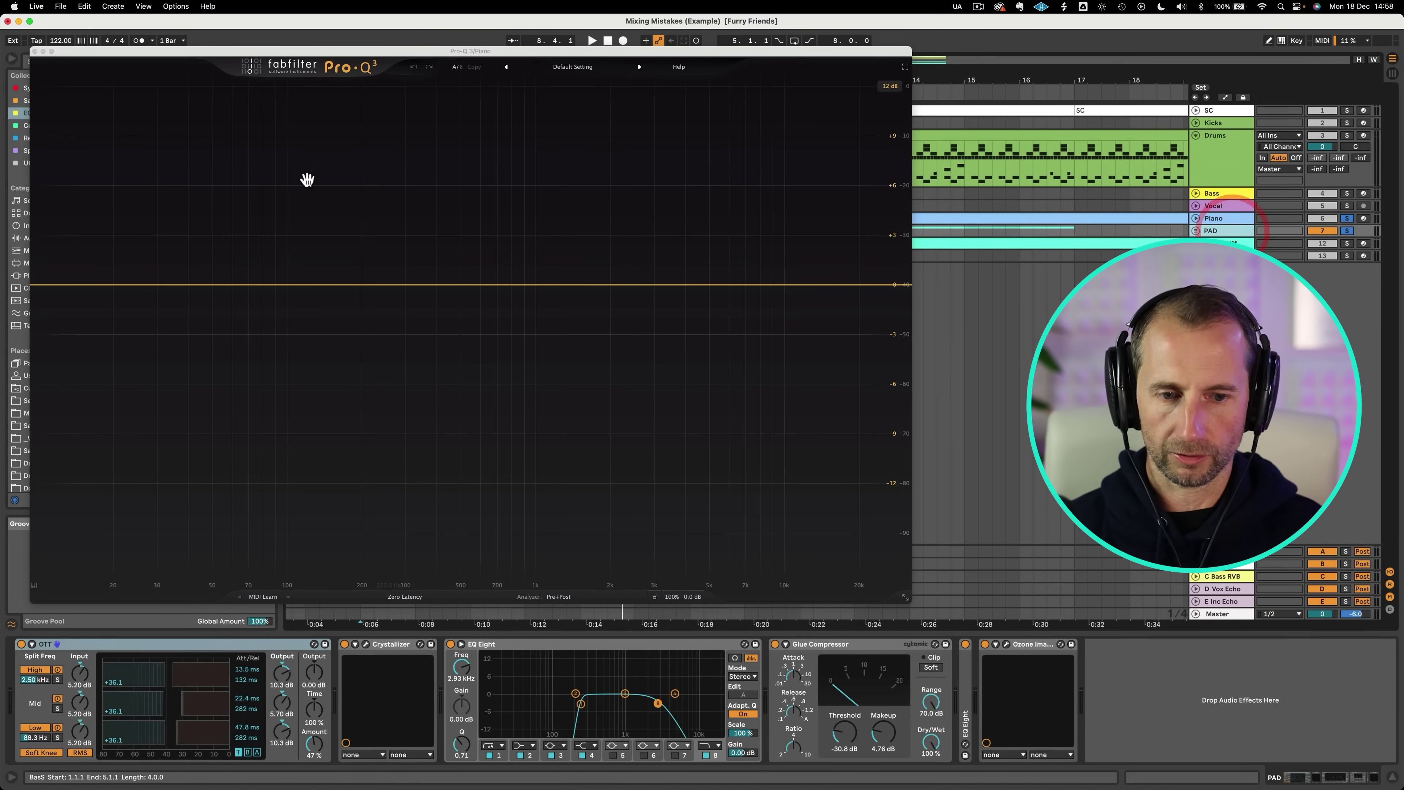
{"action": "left_click", "coordinate": [35, 50]}
{"action": "left_click_drag", "start_coordinate": [166, 200], "coordinate": [1117, 664]}
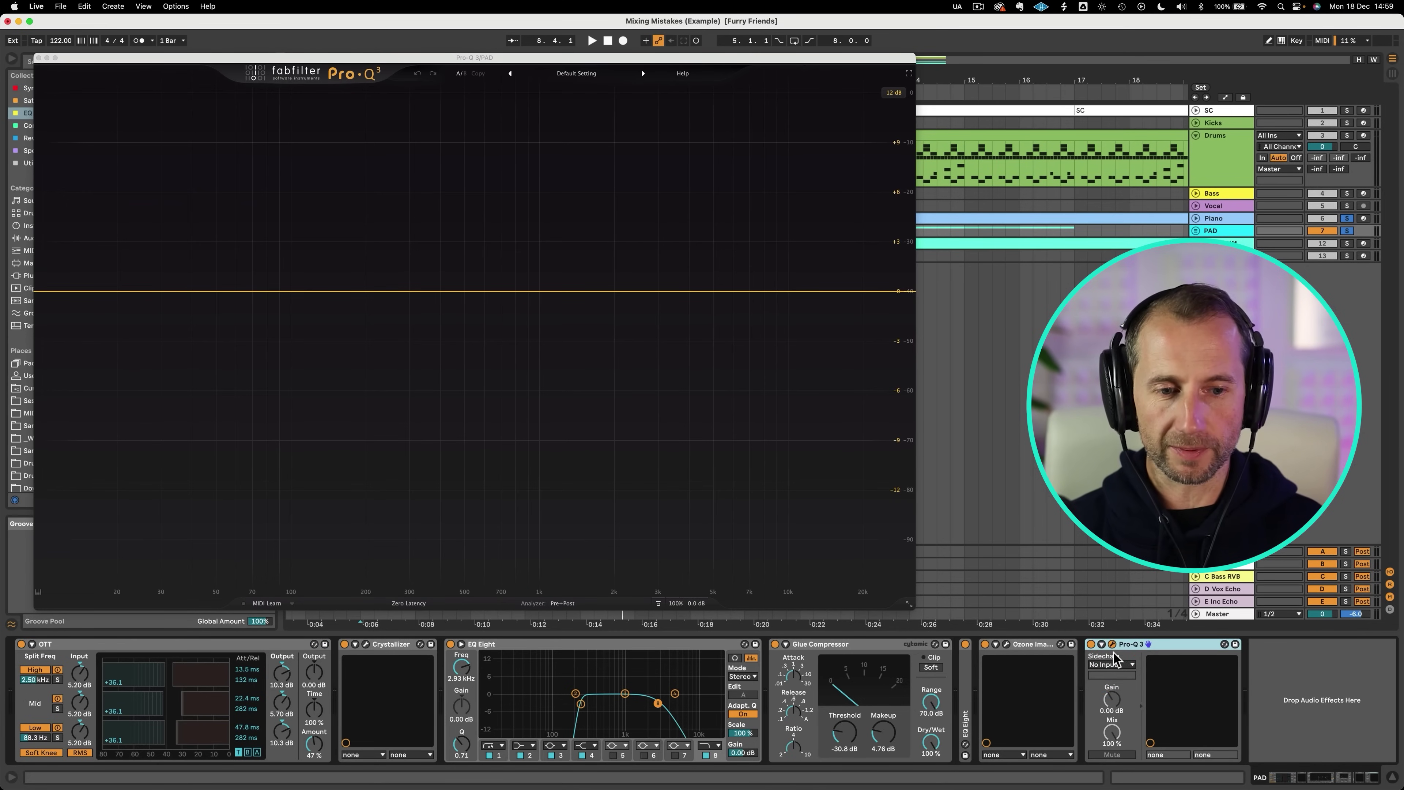
Overlay the Piano track's spectrum in the analyzer of the pad's Pro-Q 3 and examine where the two overlap
{"action": "left_click", "coordinate": [567, 604]}
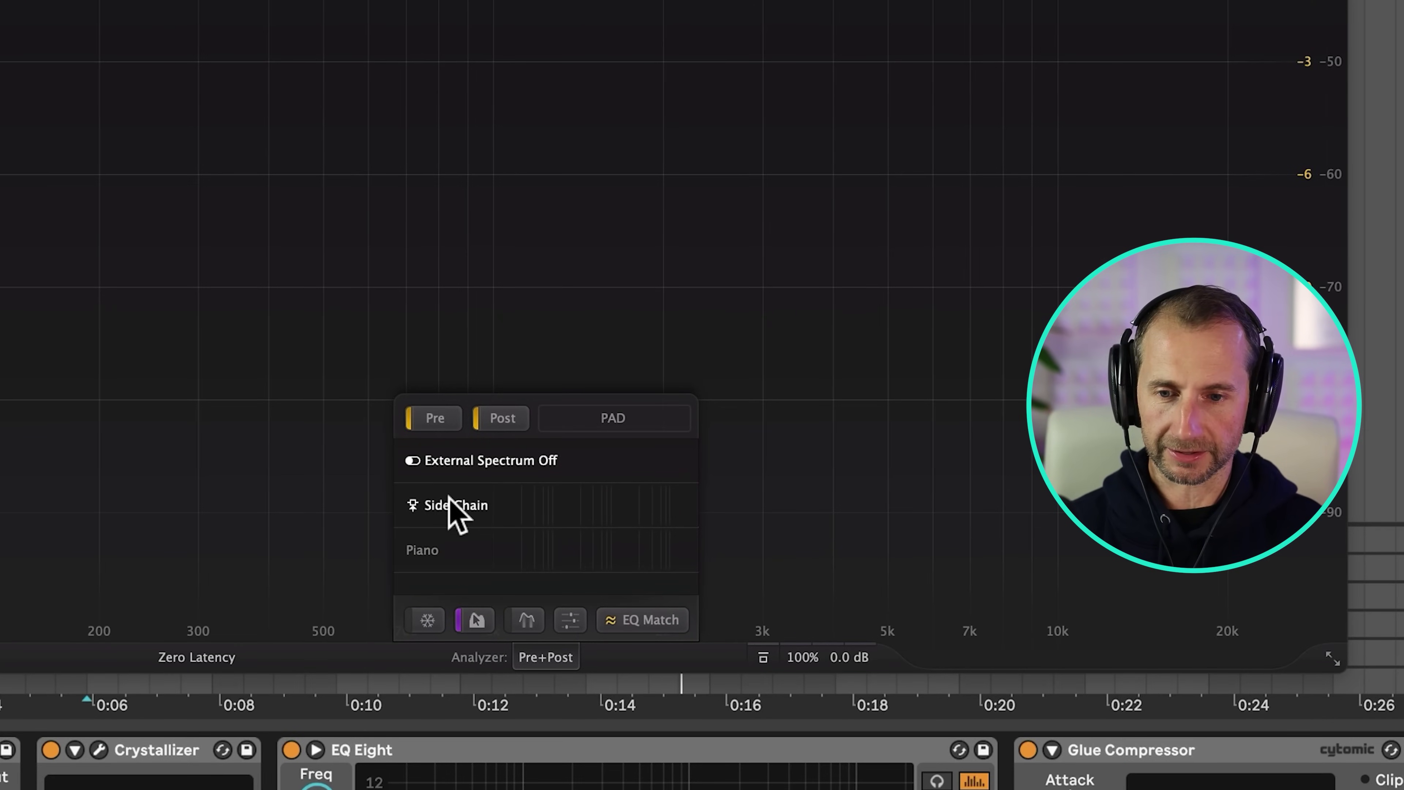
{"action": "left_click", "coordinate": [451, 505]}
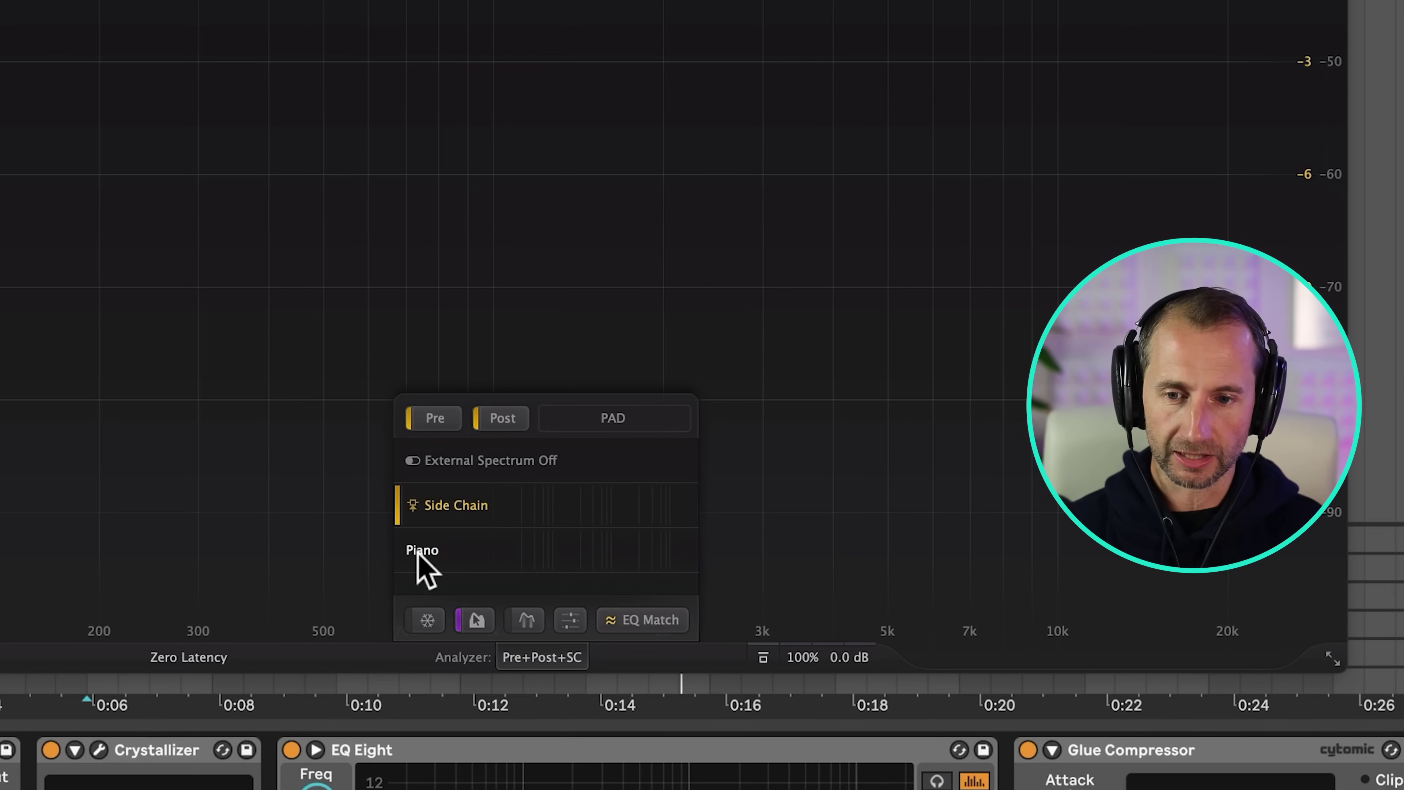
{"action": "left_click", "coordinate": [448, 547]}
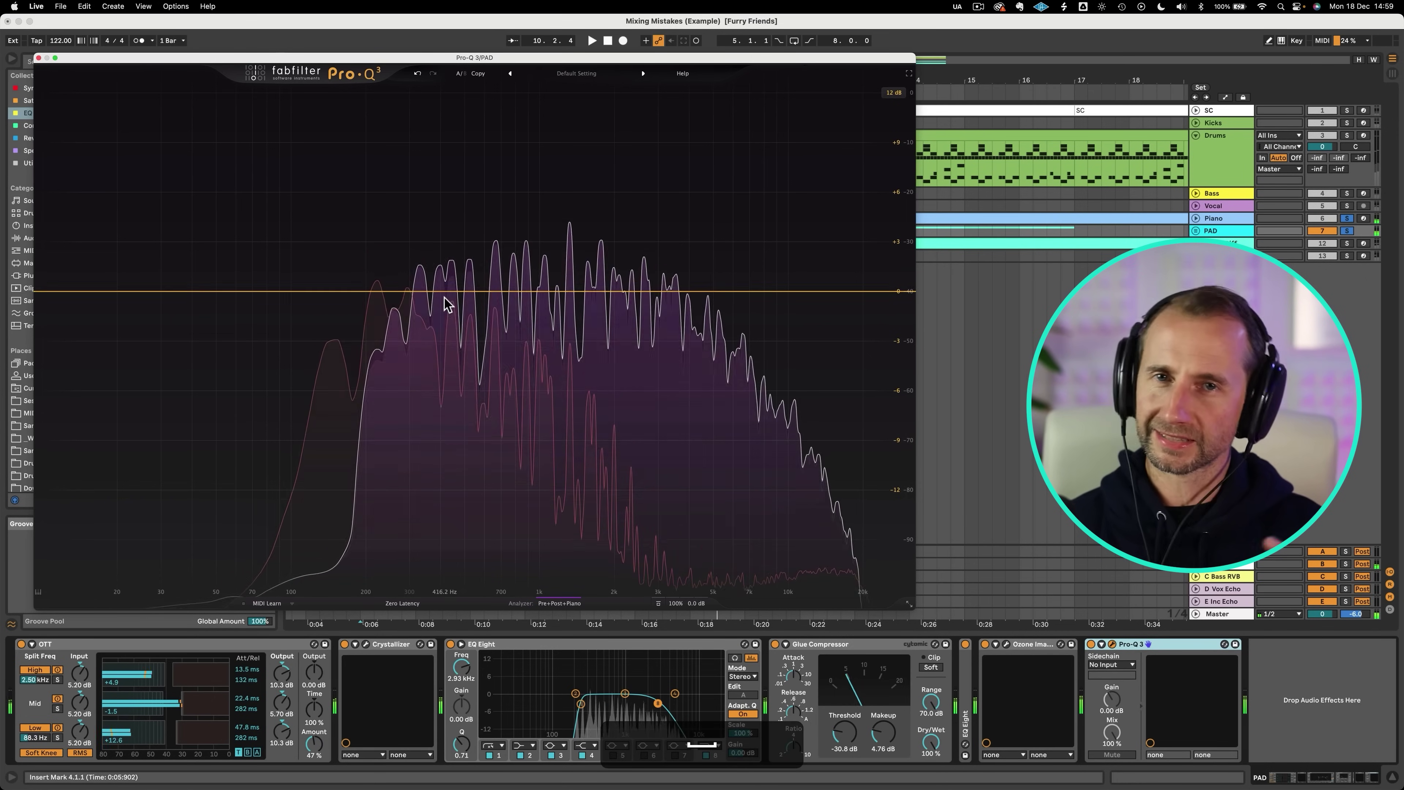
{"action": "mouse_move", "coordinate": [445, 297]}
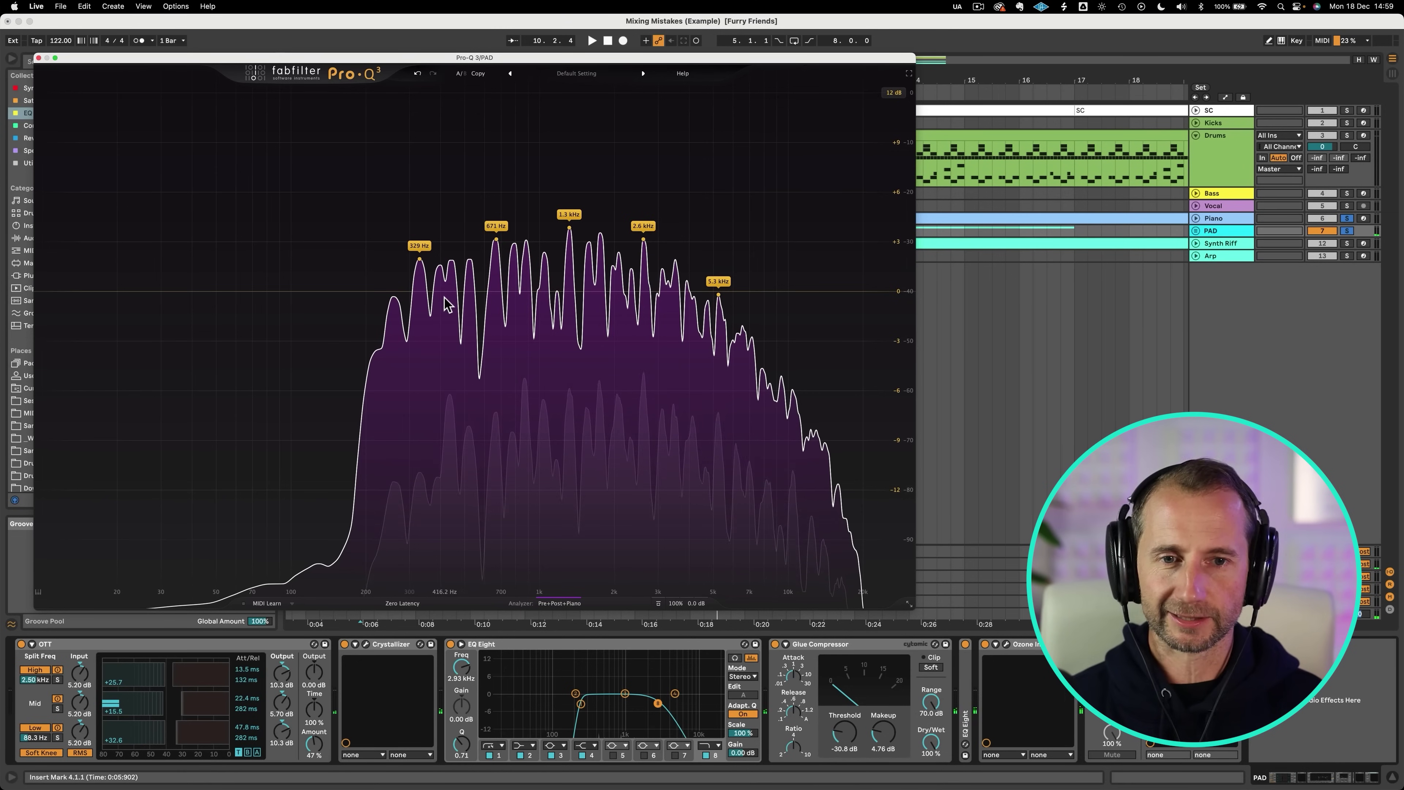
Close the pad's Pro-Q 3 window and audition the Kicks and Bass soloed together with the piano and pad
{"action": "left_click", "coordinate": [39, 58]}
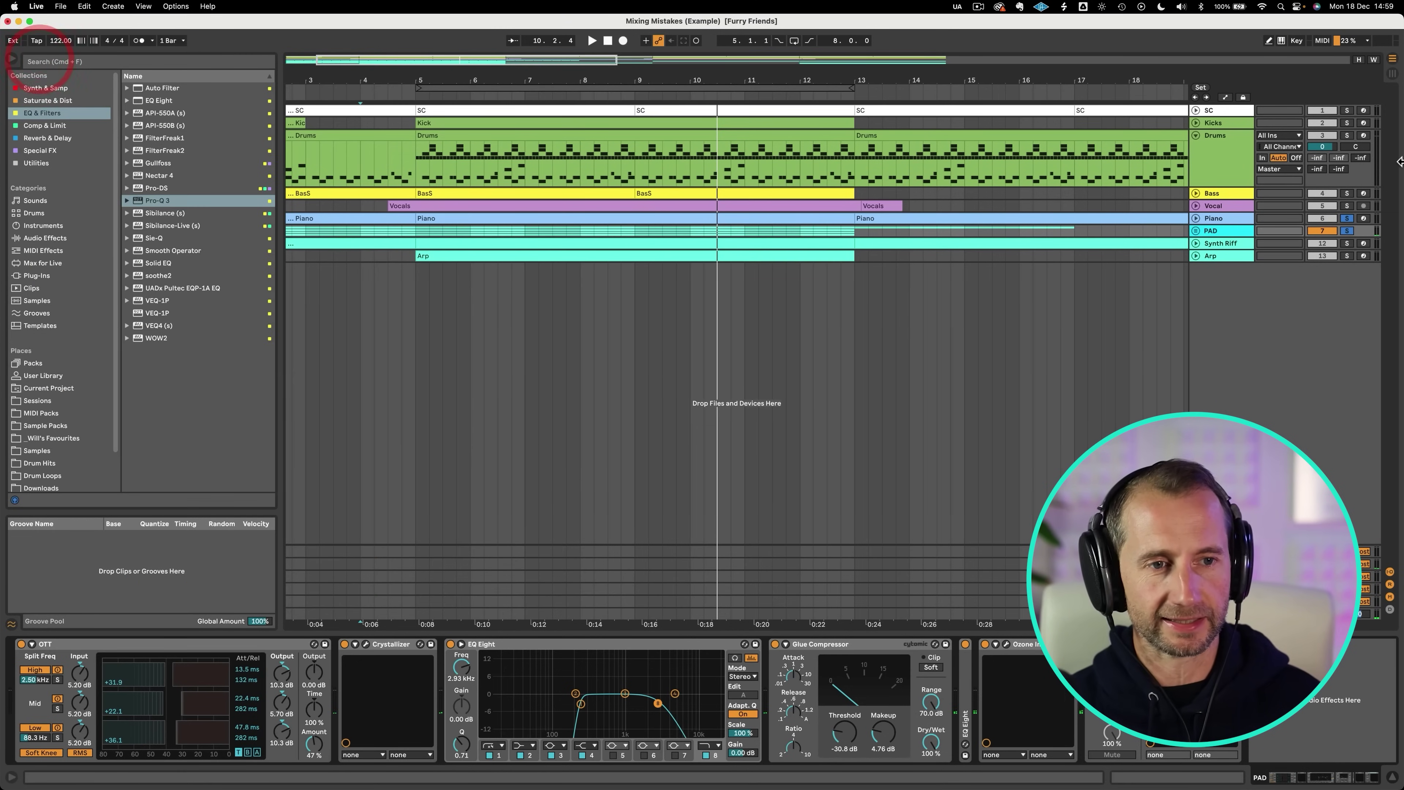
{"action": "left_click", "coordinate": [1347, 194], "text": "super"}
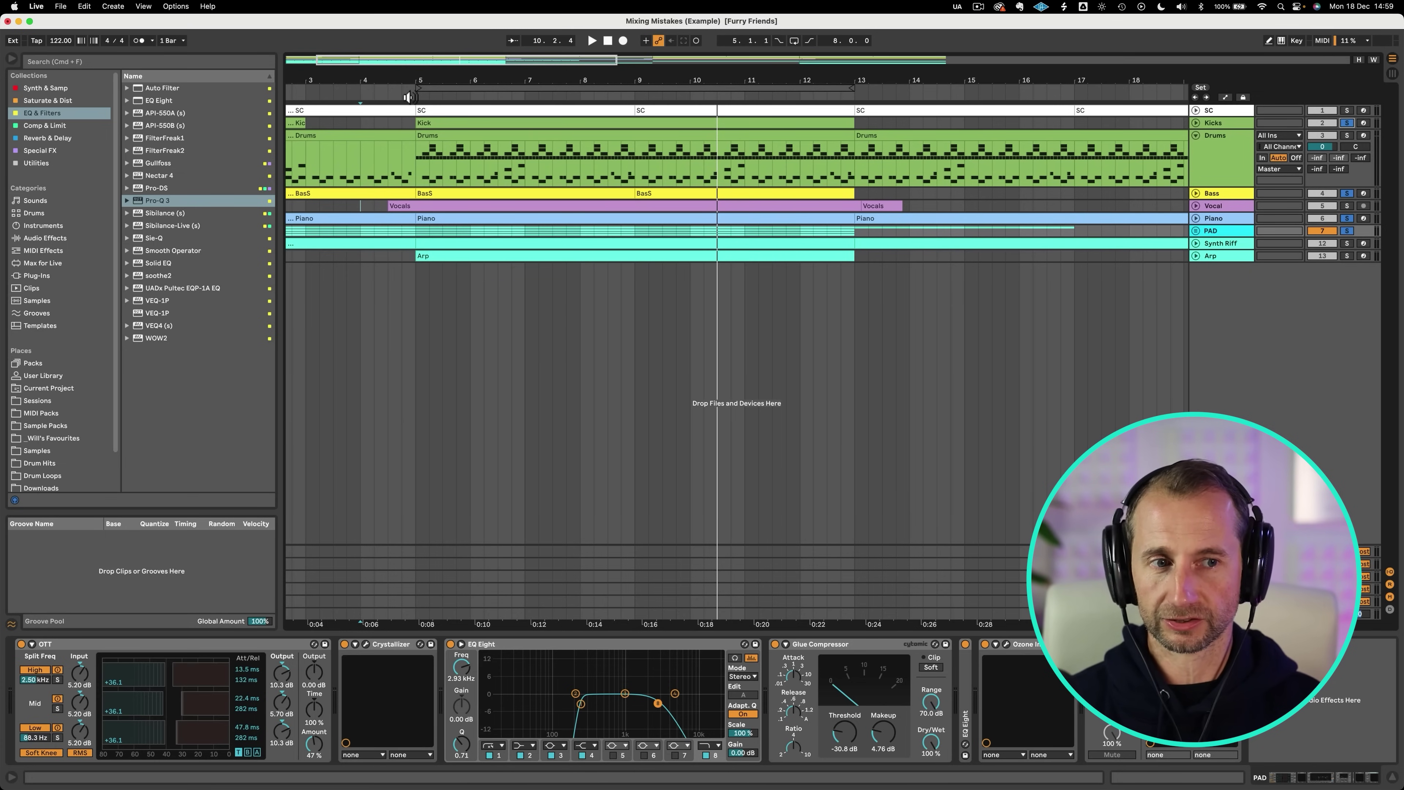
{"action": "left_click", "coordinate": [408, 97]}
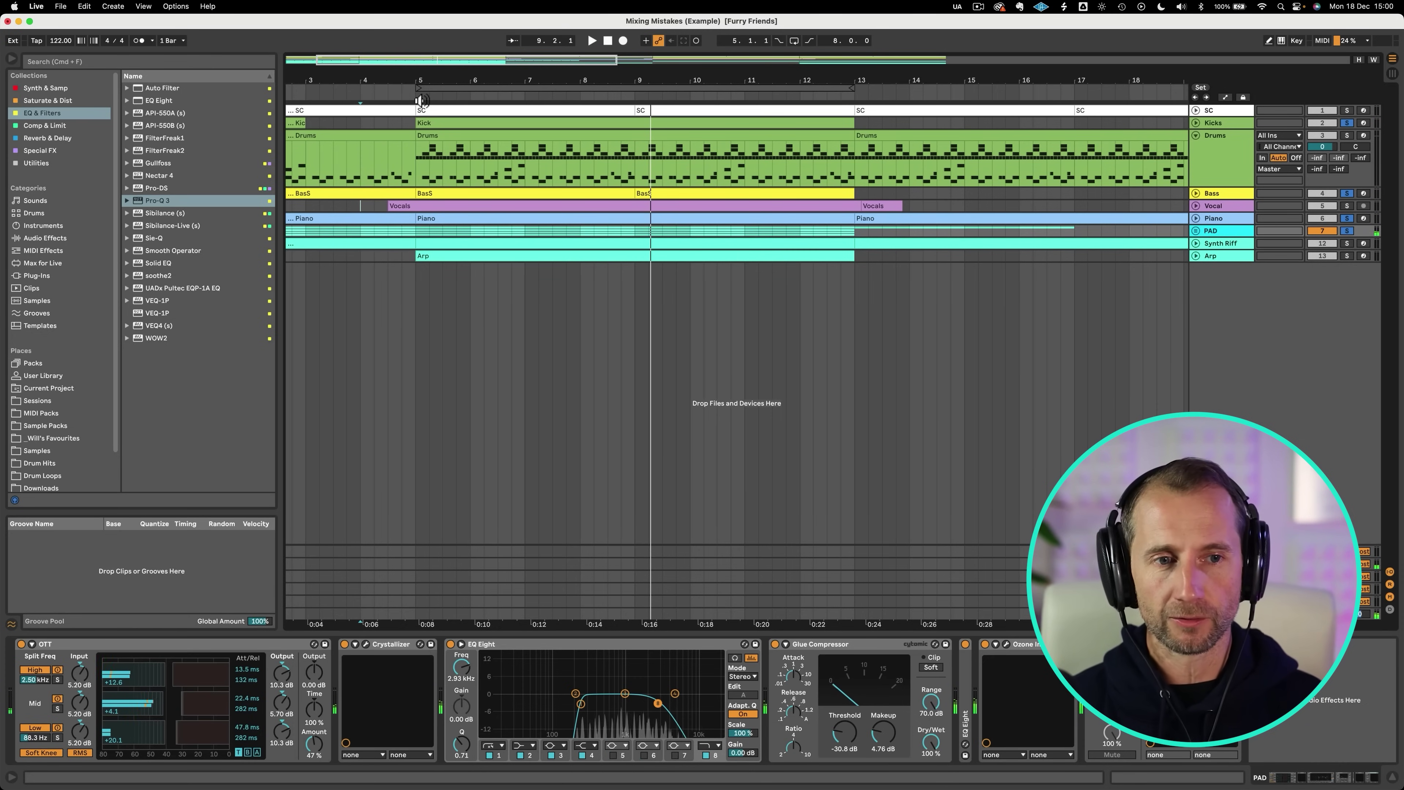
Reopen the pad's Pro-Q 3, take the Bass and Kicks tracks out of solo and start playback
{"action": "left_click", "coordinate": [1225, 226]}
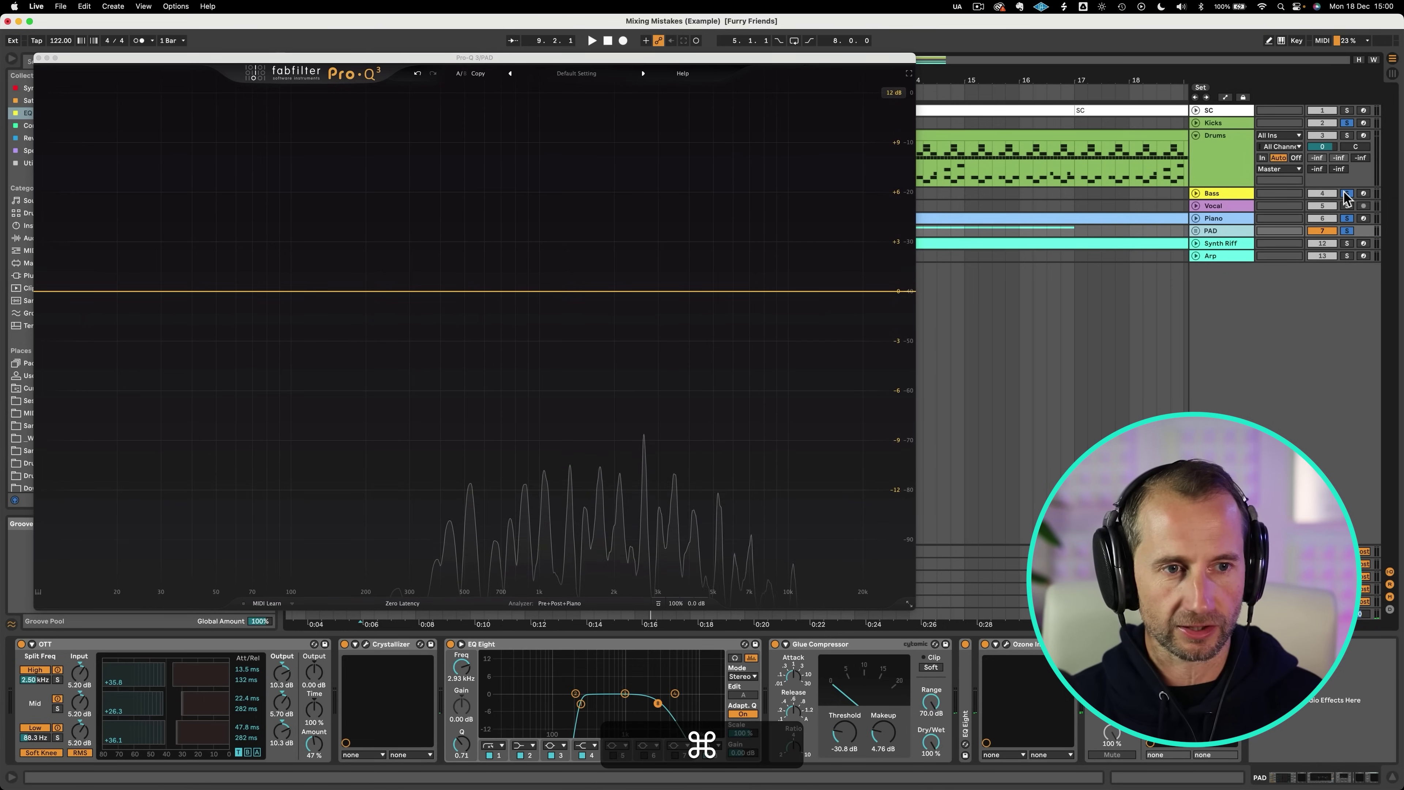
{"action": "left_click", "coordinate": [1346, 193], "text": "super"}
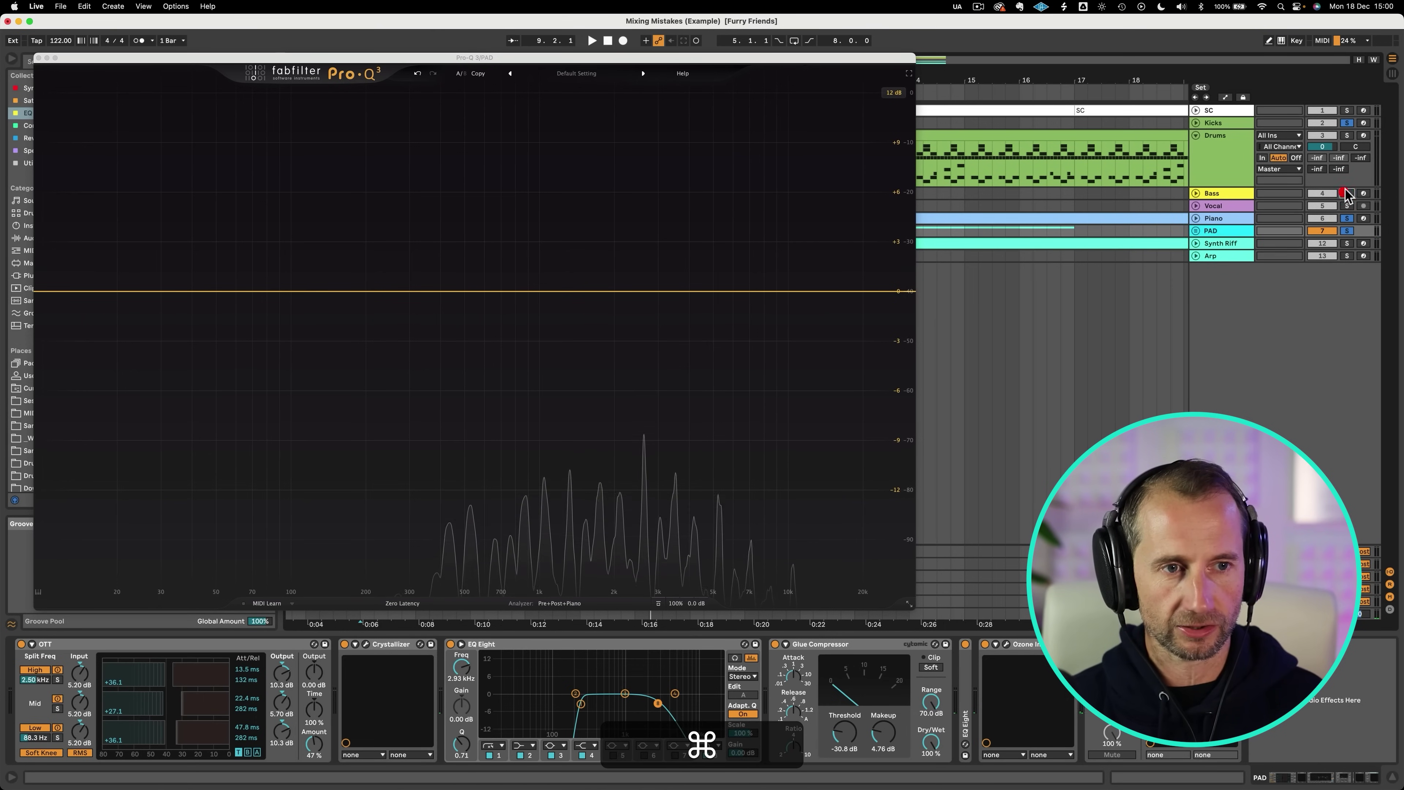
{"action": "left_click", "coordinate": [1348, 123], "text": "super"}
{"action": "key", "text": "space"}
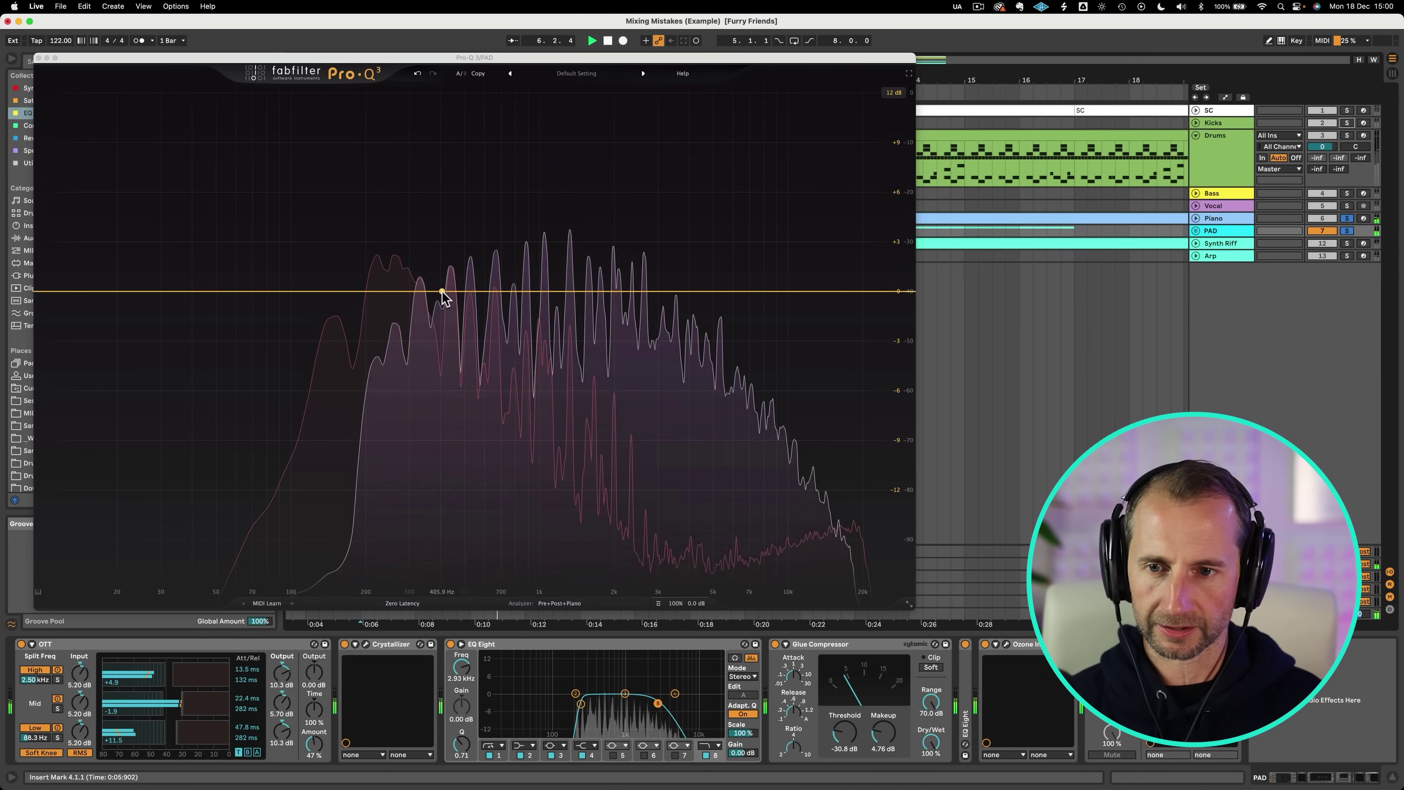
Cut the pad with a bell band at about 406 Hz and -6.5 dB, toggling its Pro-Q 3 to compare
{"action": "left_click_drag", "start_coordinate": [441, 292], "coordinate": [443, 303]}
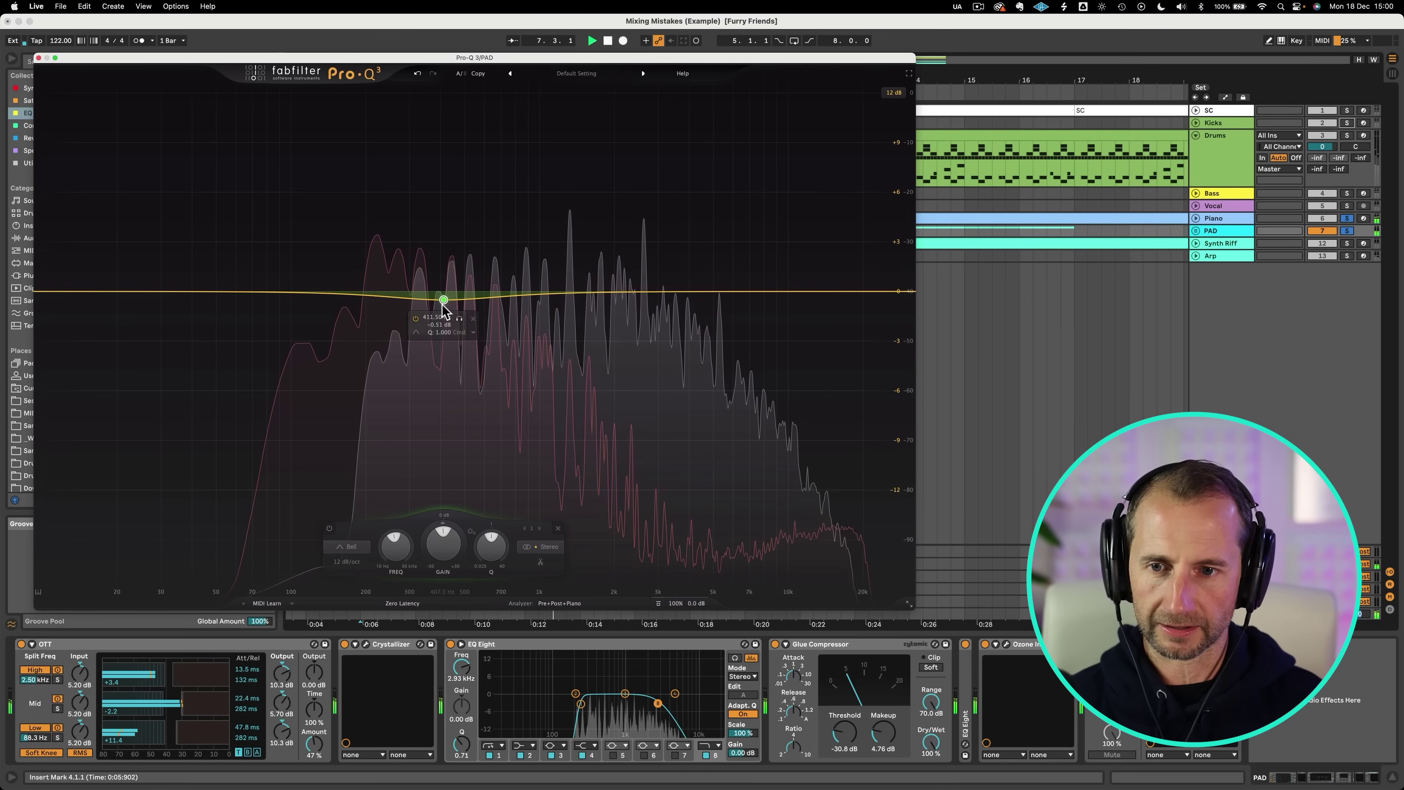
{"action": "left_click_drag", "start_coordinate": [443, 354], "coordinate": [441, 403]}
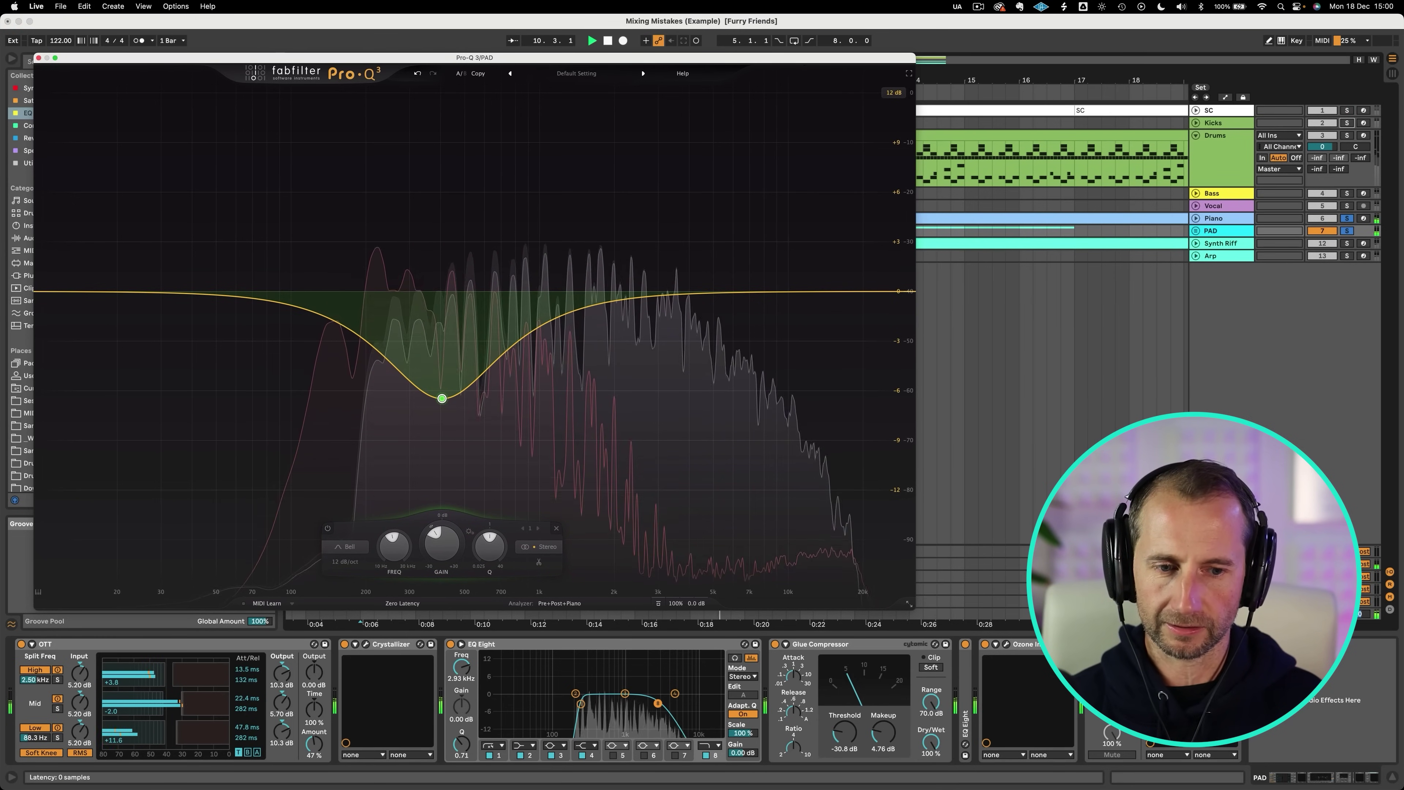
{"action": "left_click", "coordinate": [1092, 647]}
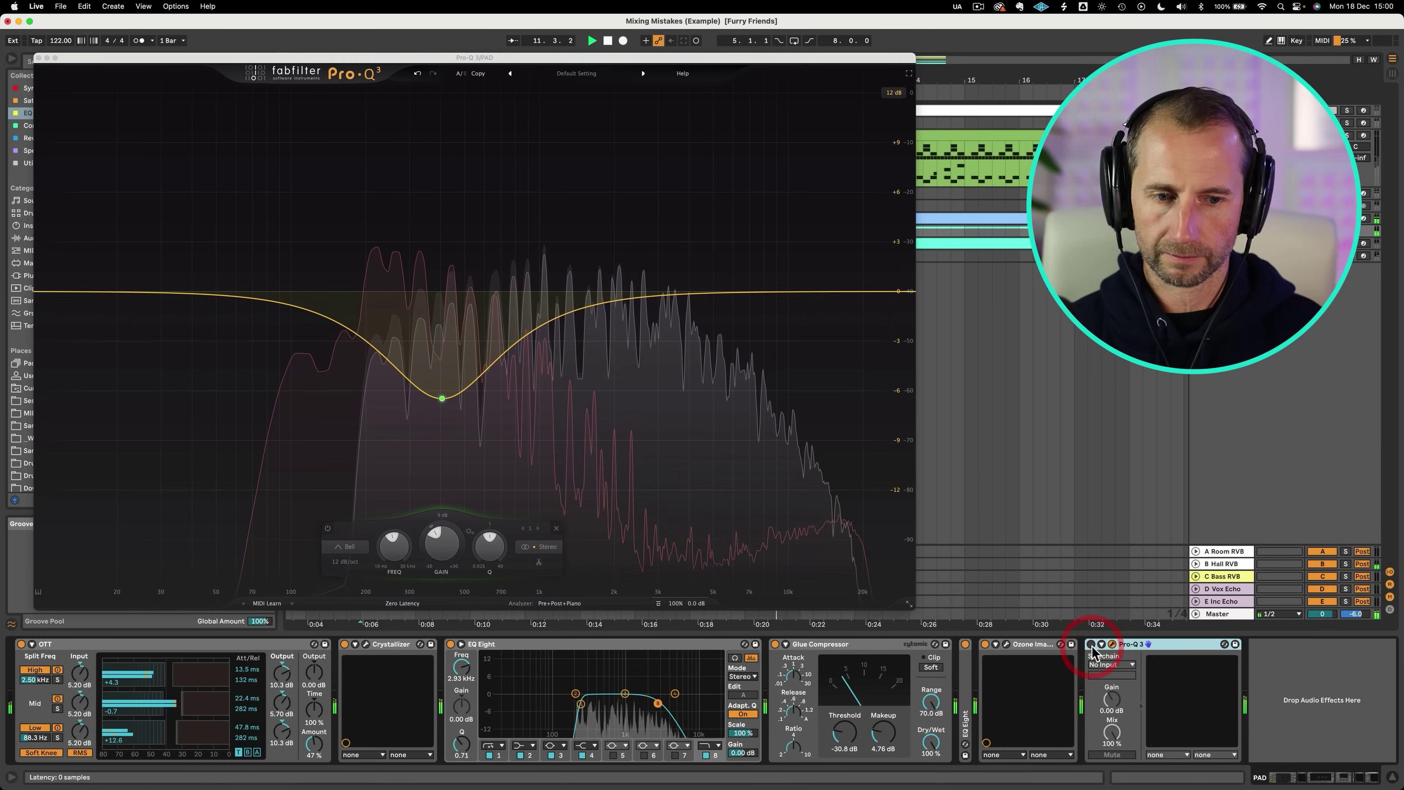
{"action": "left_click", "coordinate": [1092, 646]}
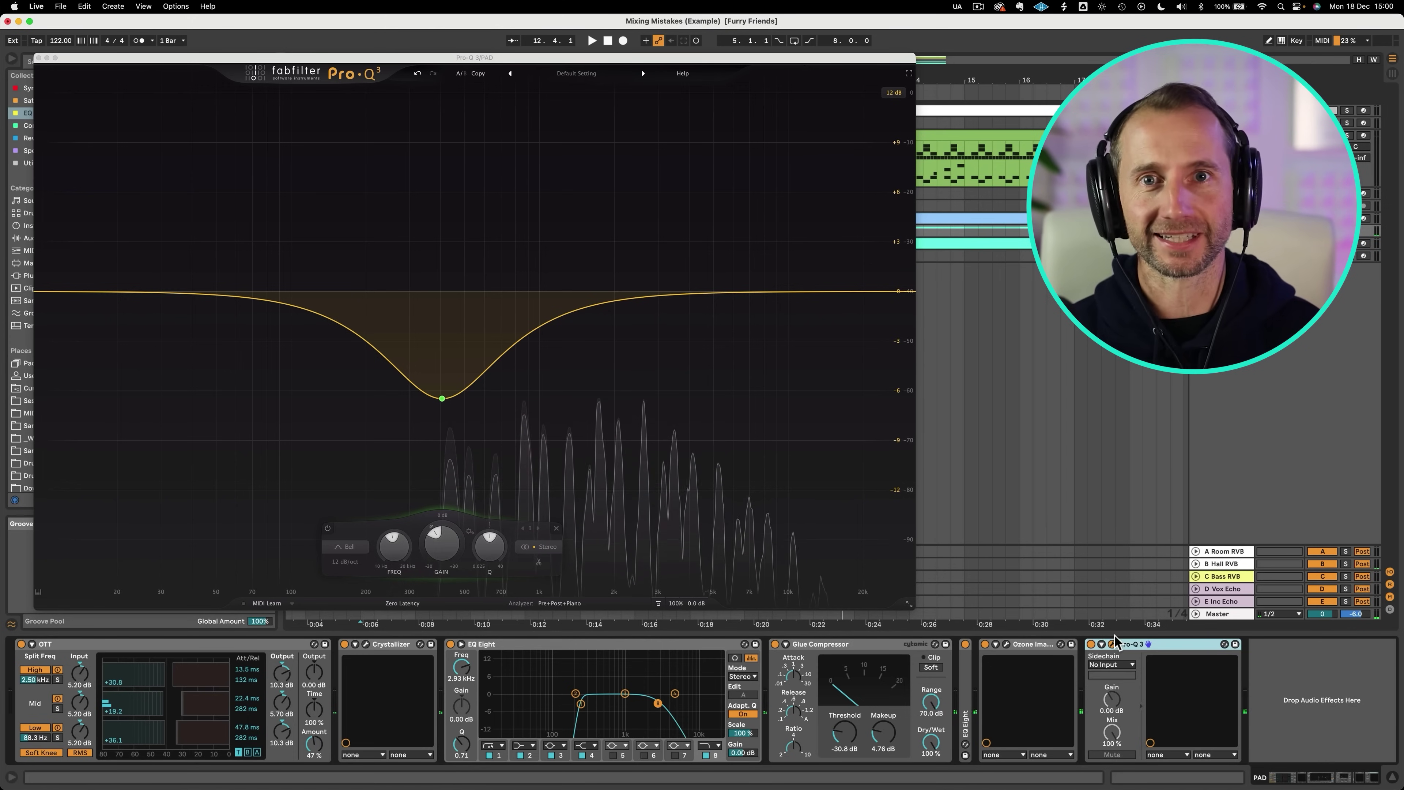
{"action": "left_click", "coordinate": [442, 398]}
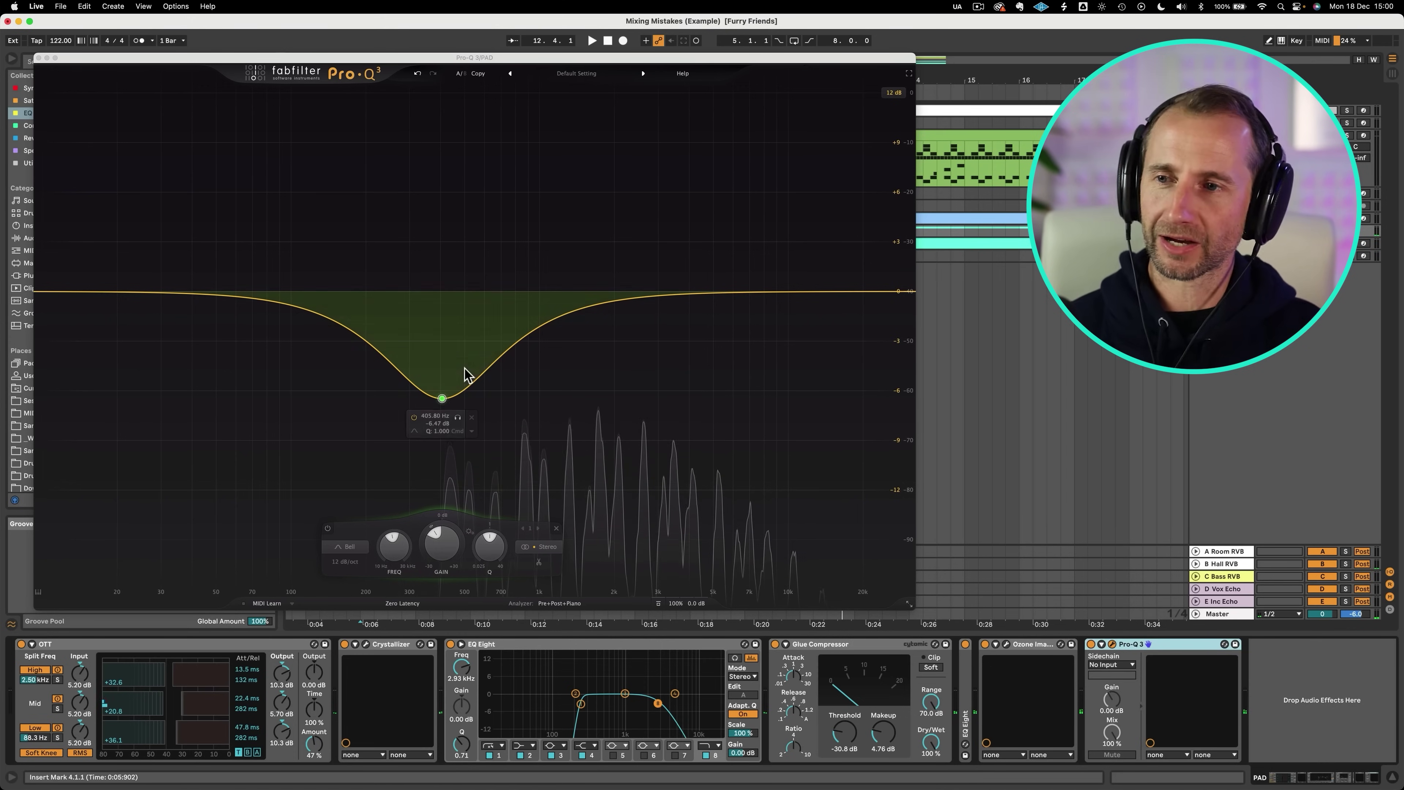
Close the pad's Pro-Q 3 window and group the tracks from Kicks to Arp, leaving out the Vocal track
{"action": "left_click", "coordinate": [42, 57]}
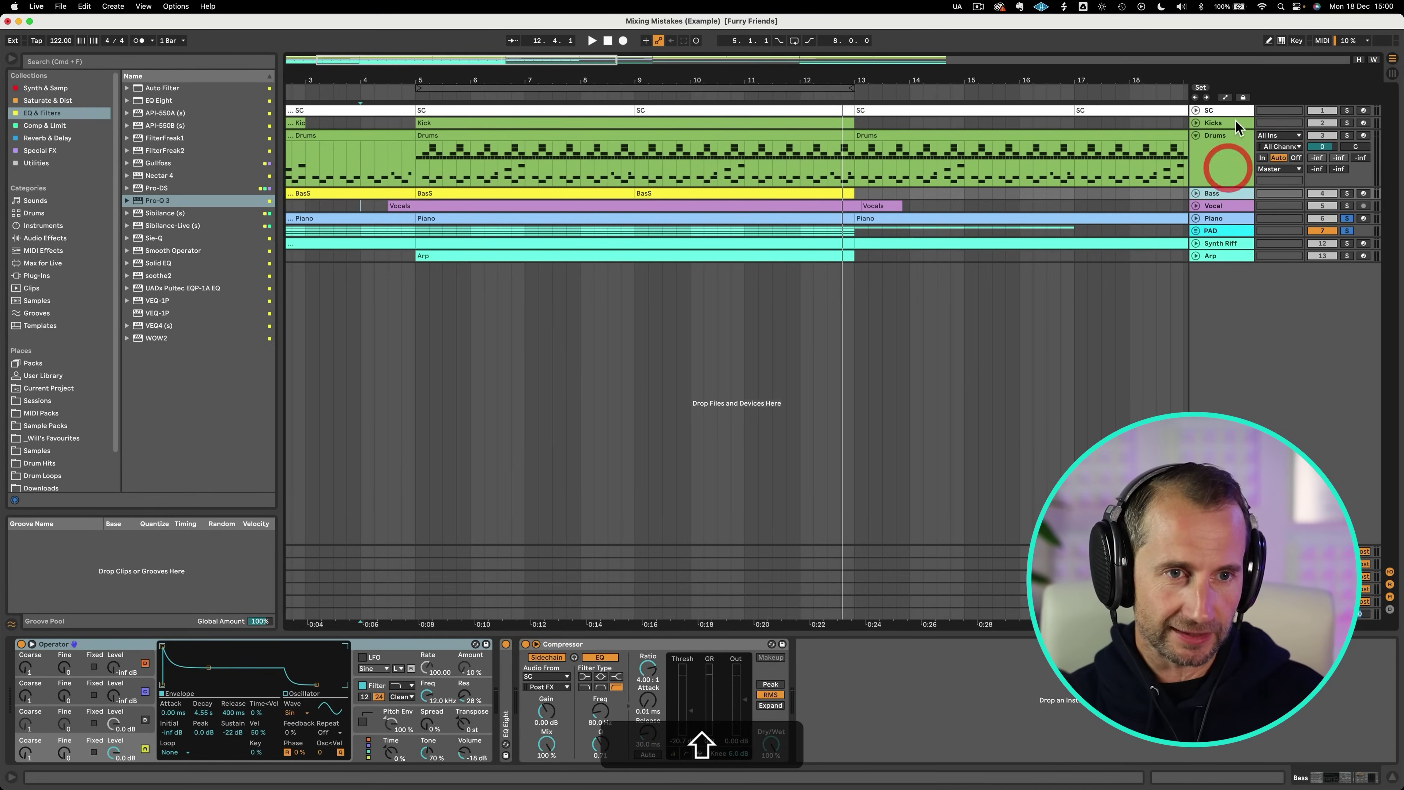
{"action": "left_click", "coordinate": [1233, 120]}
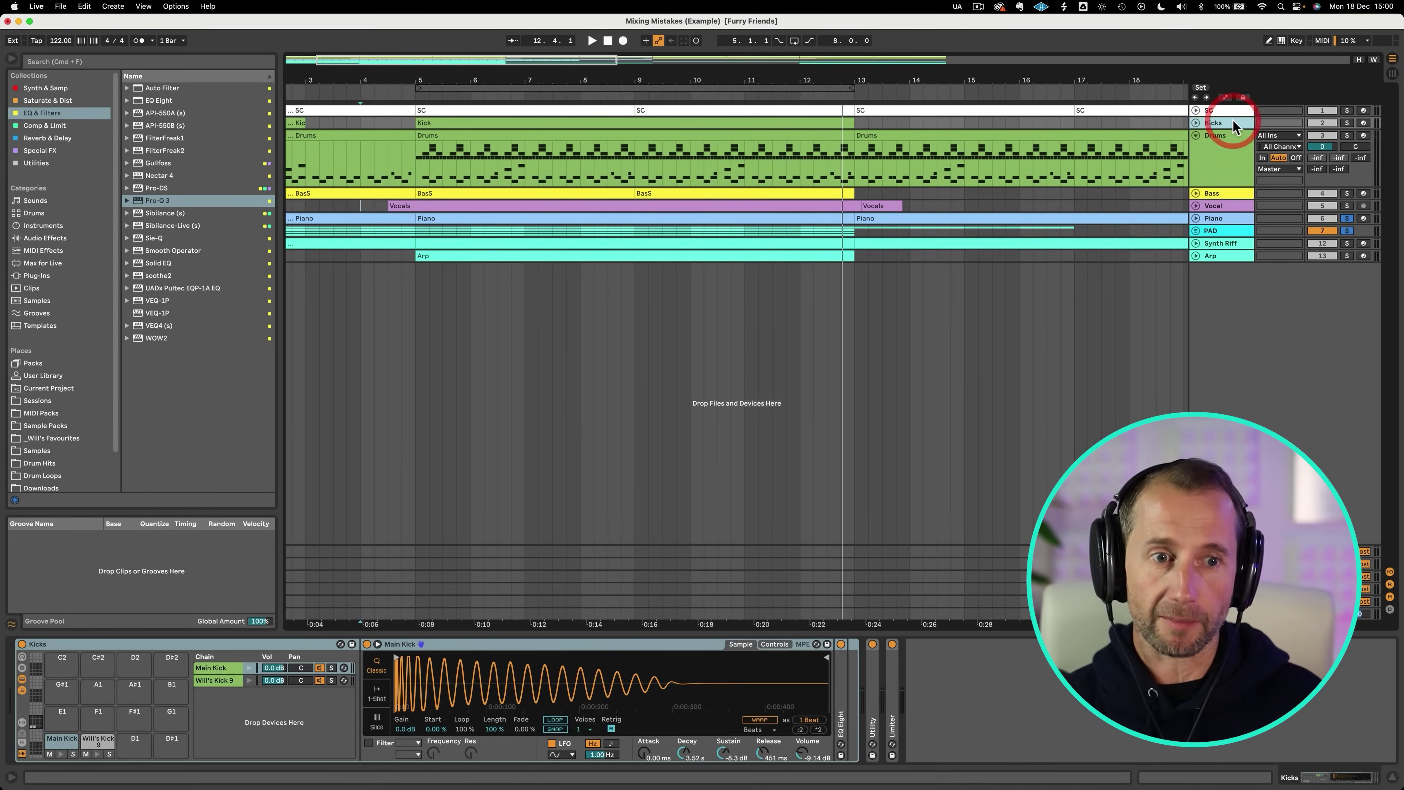
{"action": "left_click", "coordinate": [1220, 259], "text": "shift"}
{"action": "left_click", "coordinate": [1231, 208], "text": "super"}
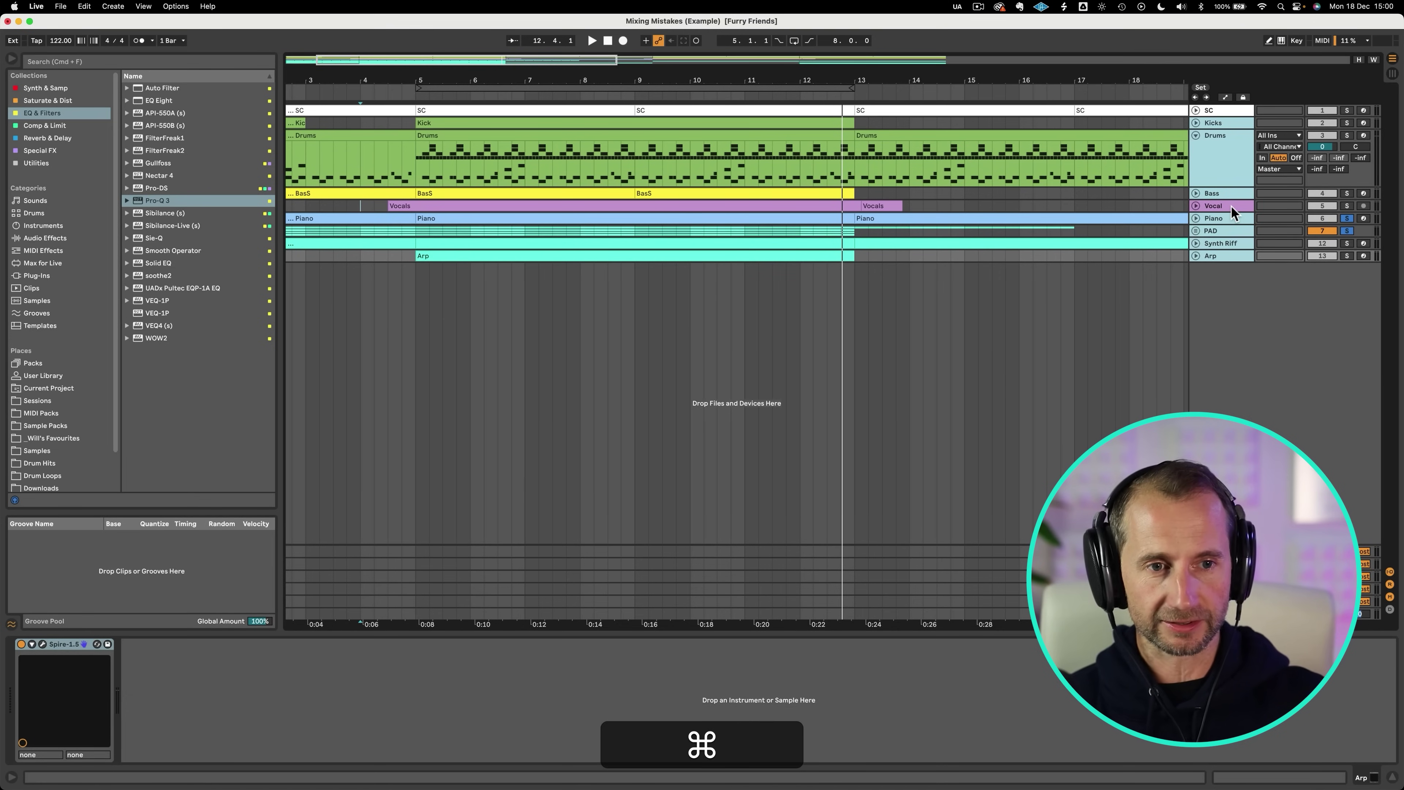
{"action": "key", "text": "super+g"}
Rename the new track group as INST
{"action": "left_click", "coordinate": [1219, 145]}
{"action": "key", "text": "super+r"}
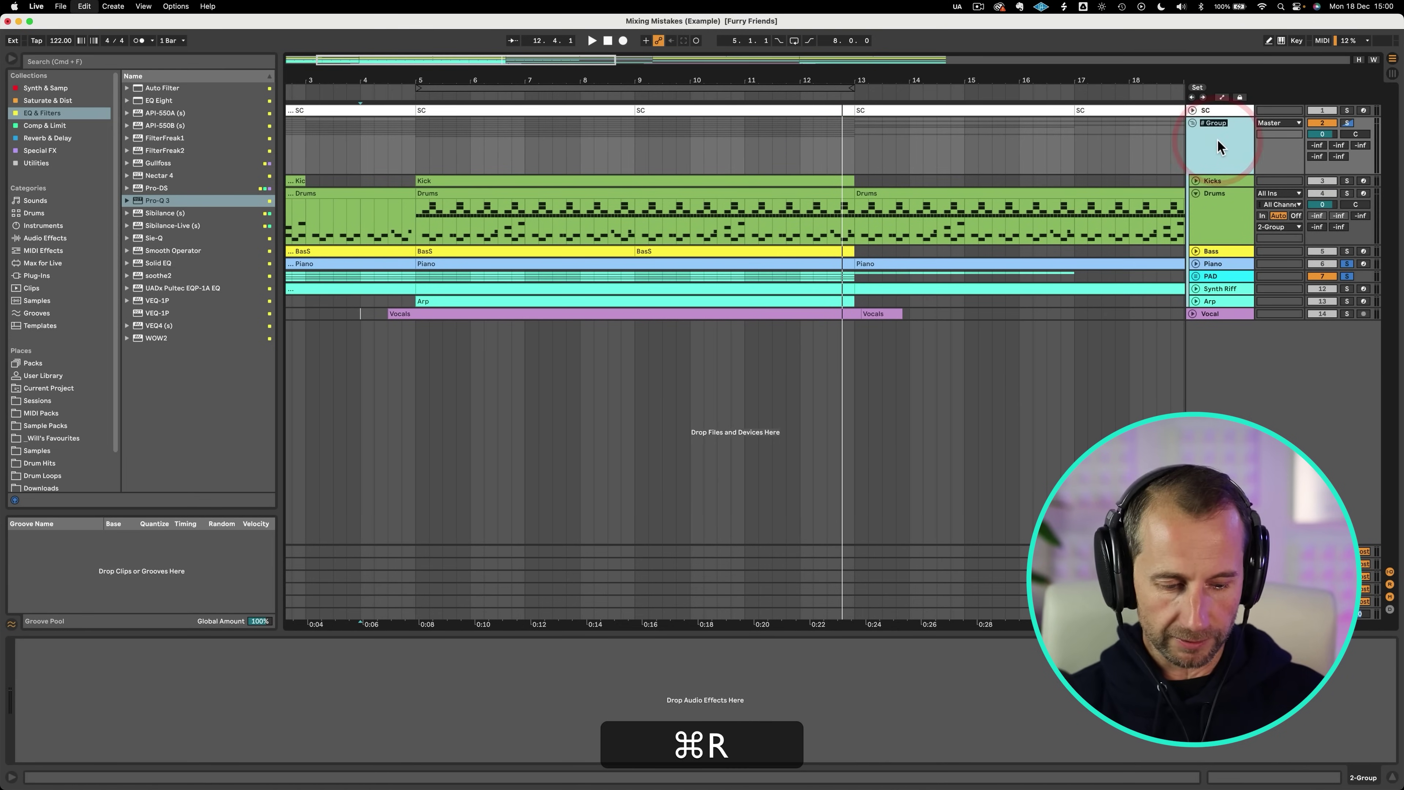
{"action": "type", "text": "INST"}
{"action": "key", "text": "shift+Return"}
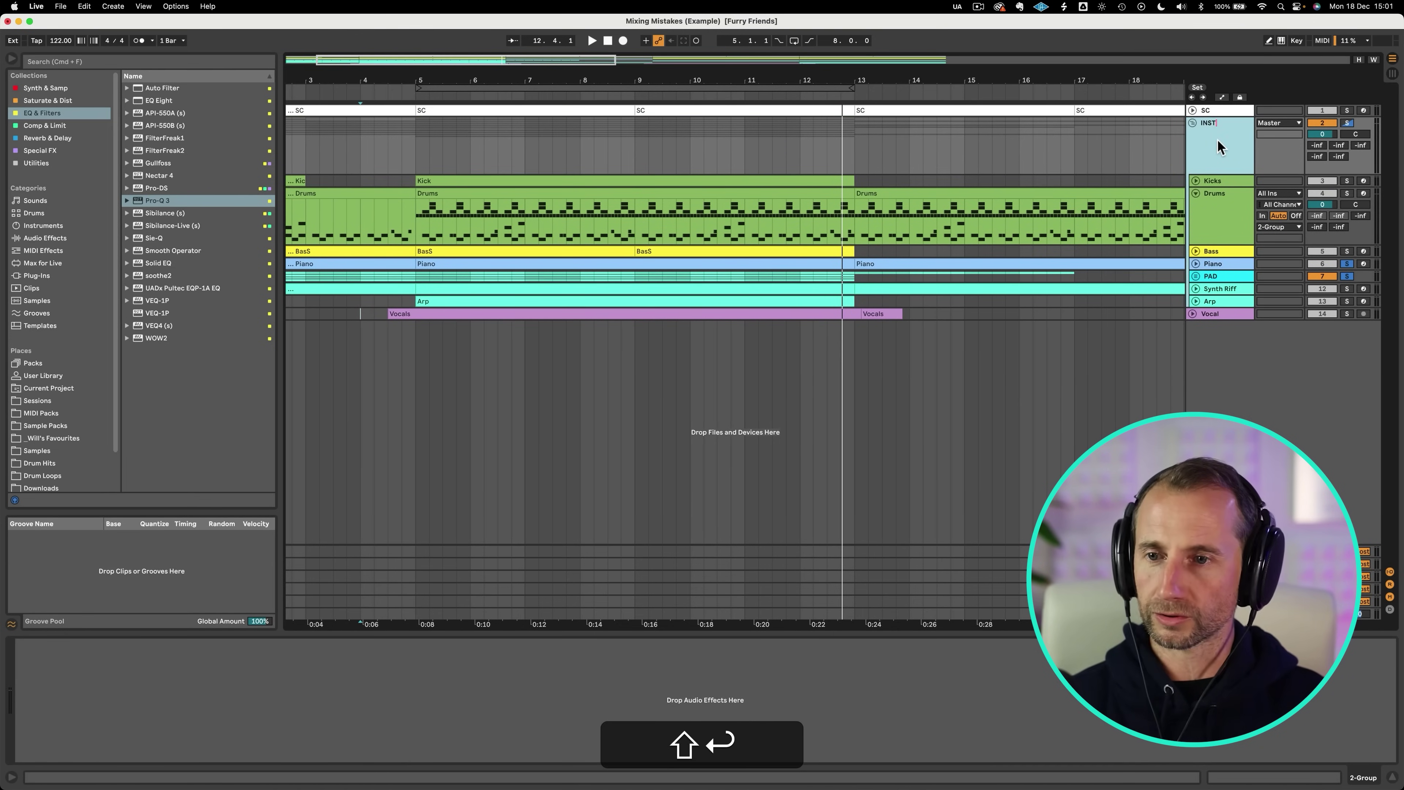
{"action": "key", "text": "Return"}
Add soothe2 from the EQ & Filters collection to the INST group
{"action": "left_click", "coordinate": [46, 89]}
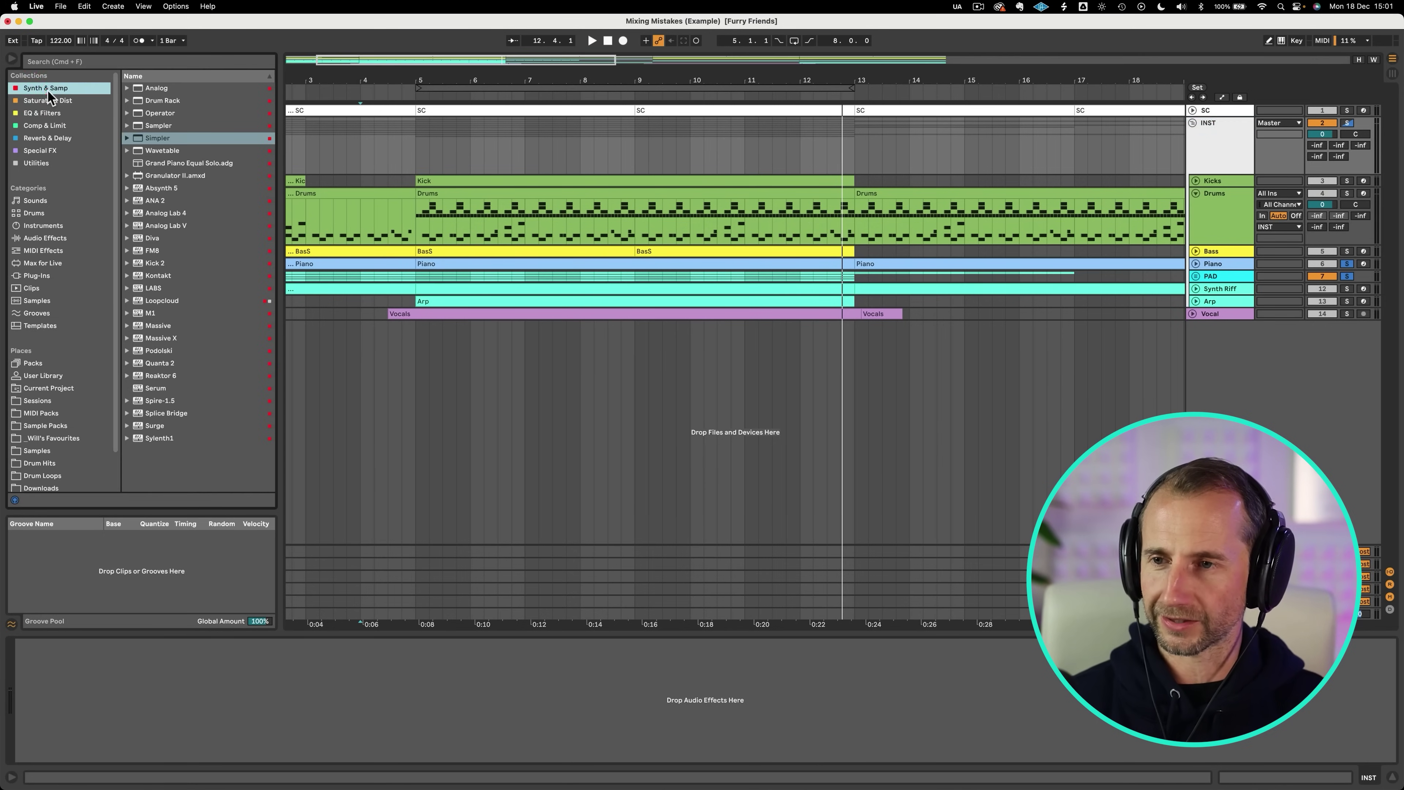
{"action": "left_click", "coordinate": [46, 101]}
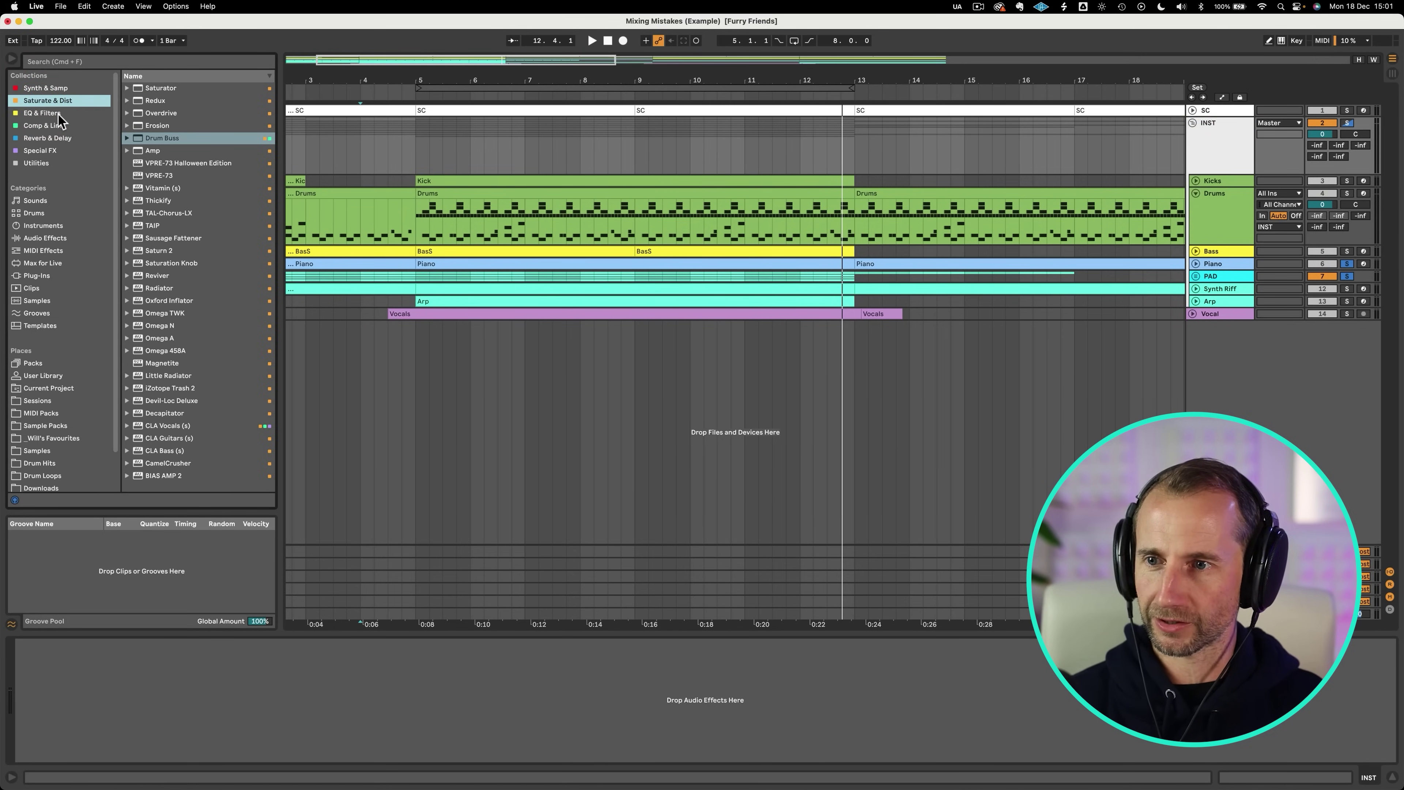
{"action": "left_click", "coordinate": [58, 113]}
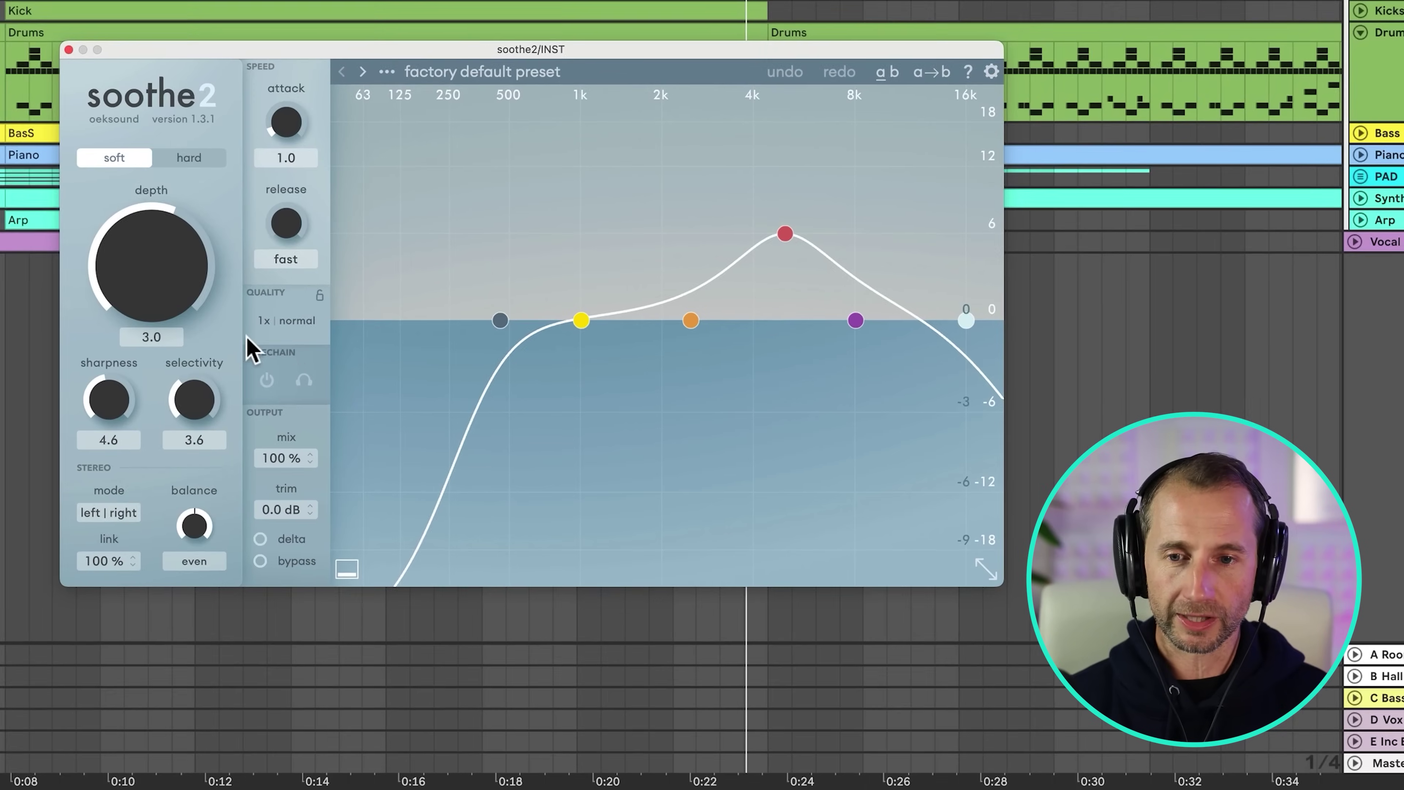
Enable the sidechain in soothe2 on the INST group and set its source to the Vocal track
{"action": "left_click", "coordinate": [246, 380]}
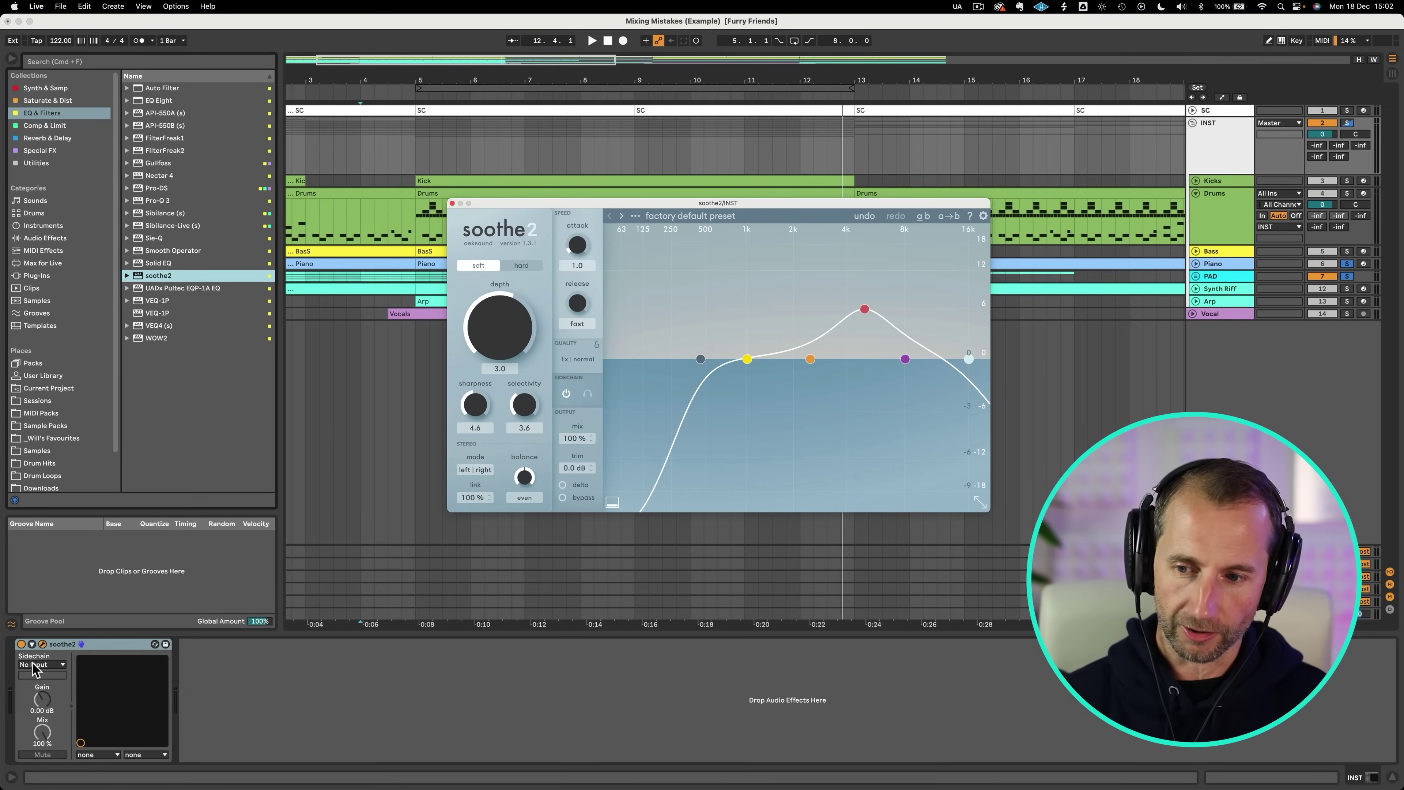
{"action": "left_click", "coordinate": [34, 664]}
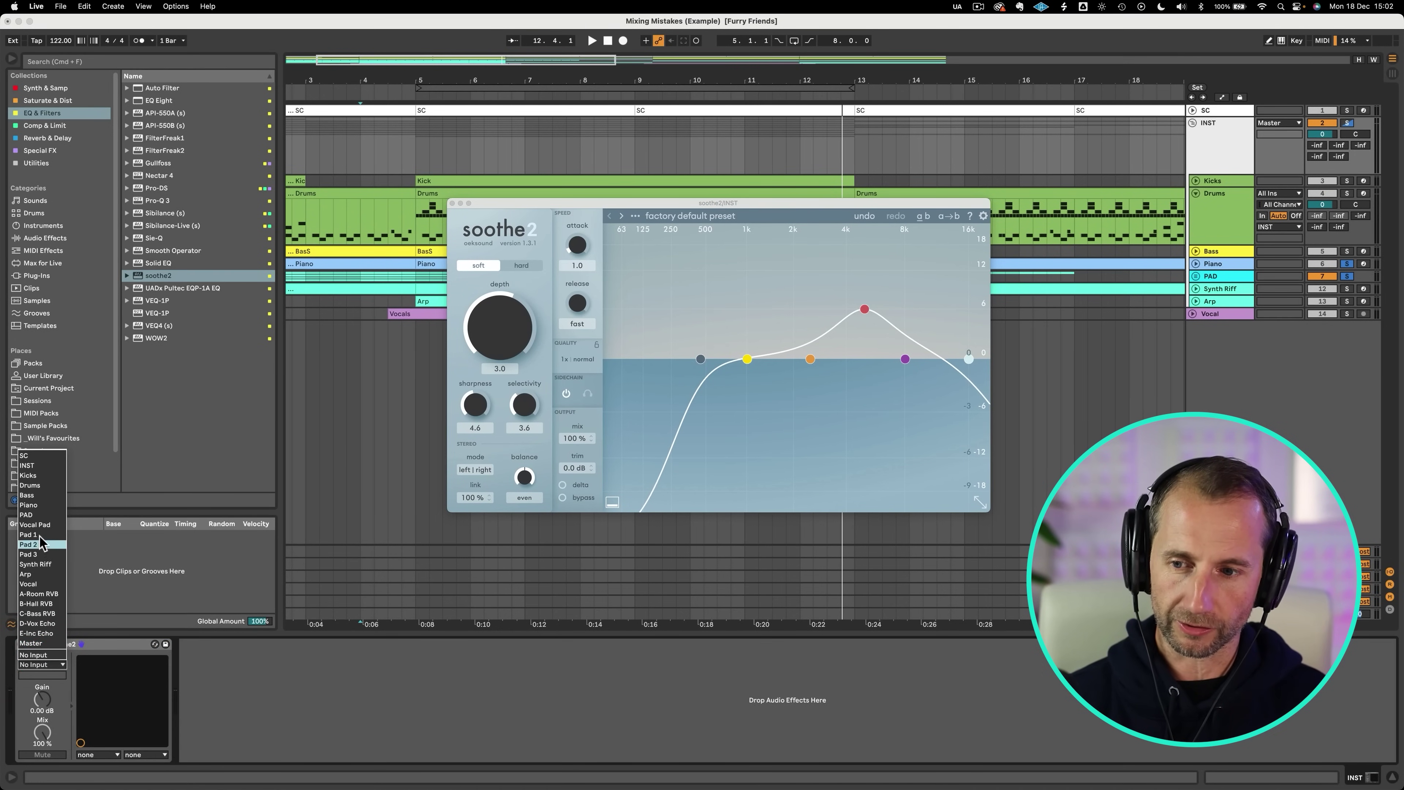
{"action": "left_click", "coordinate": [38, 584]}
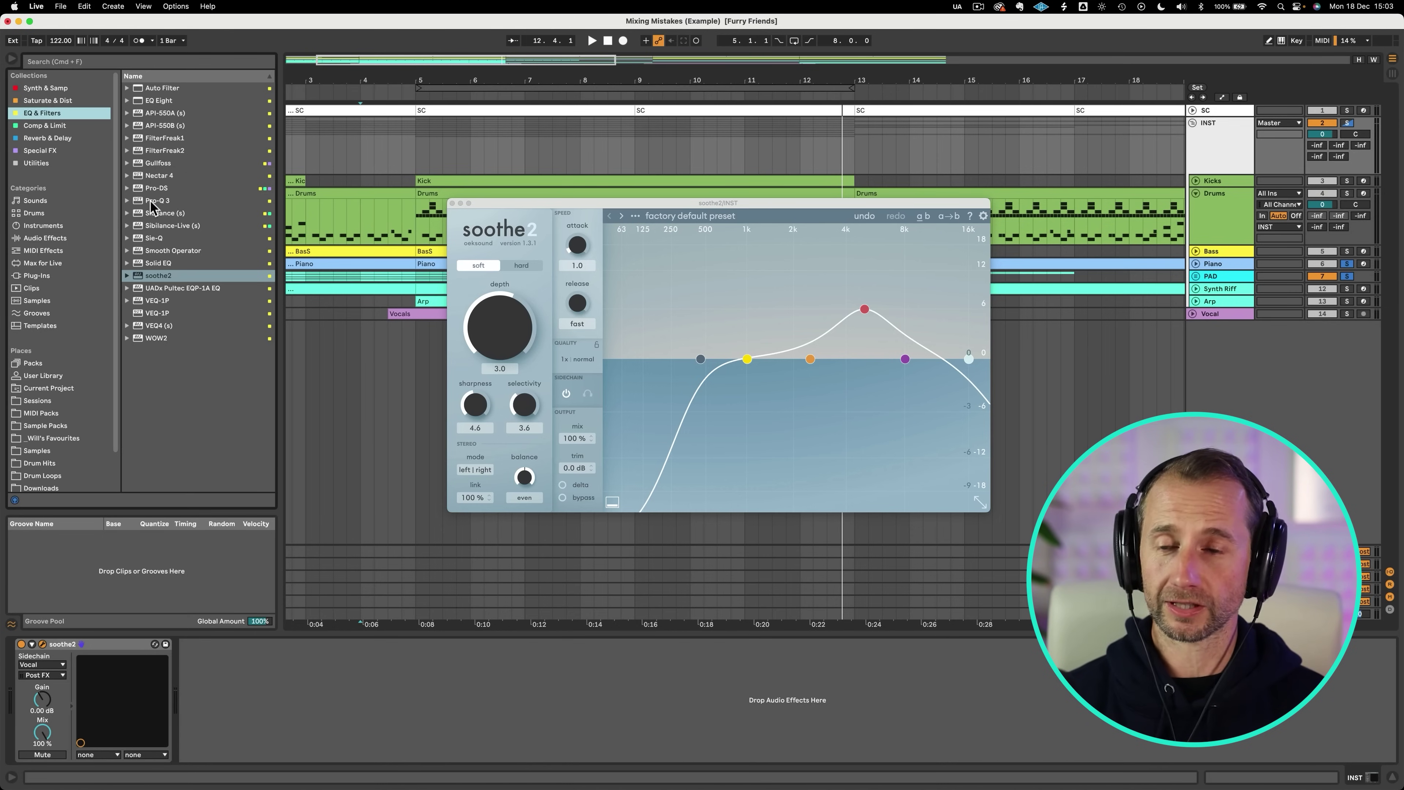
Add Pro-Q 3 after soothe2 on the INST group, open and reposition its editor, and turn soothe2 off
{"action": "left_click_drag", "start_coordinate": [155, 201], "coordinate": [332, 734]}
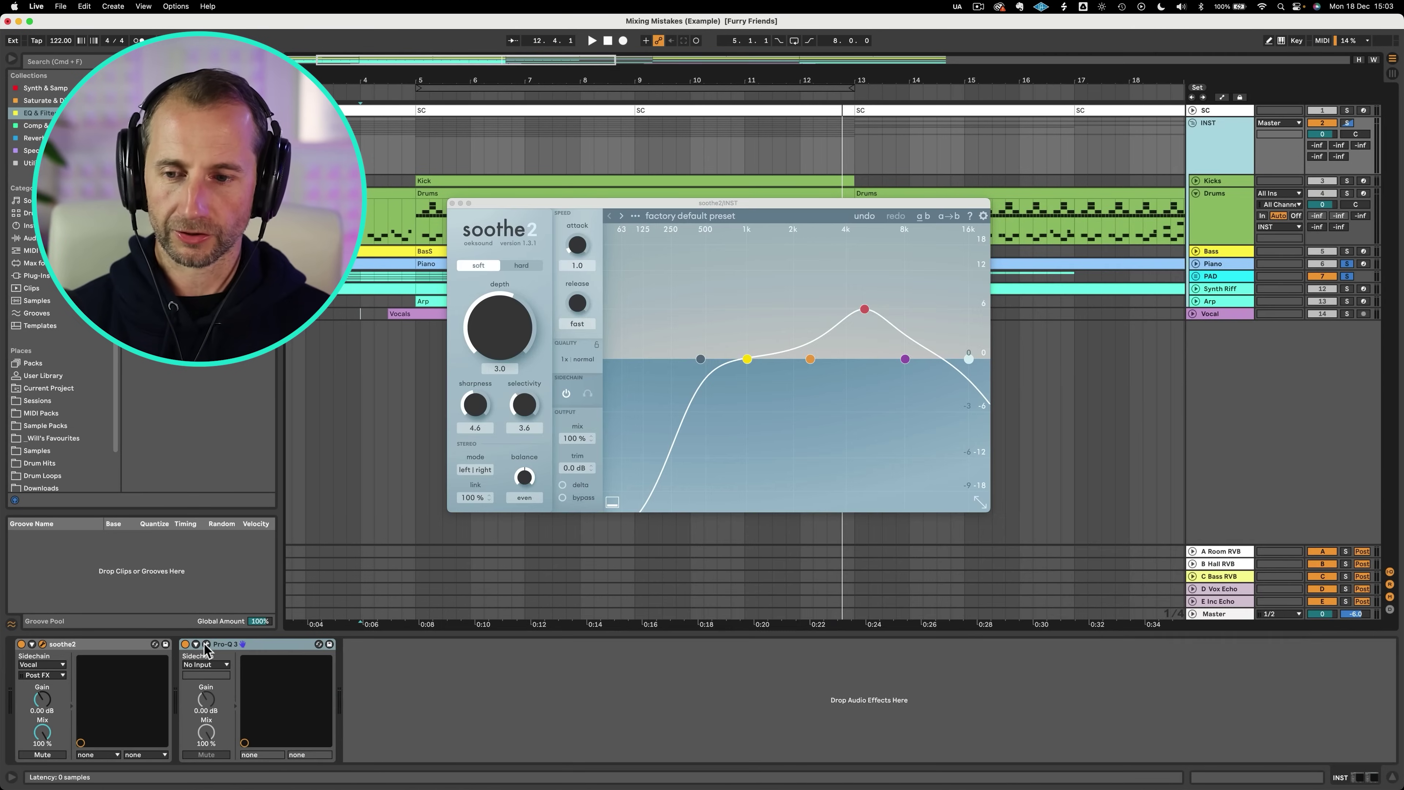
{"action": "left_click", "coordinate": [206, 644]}
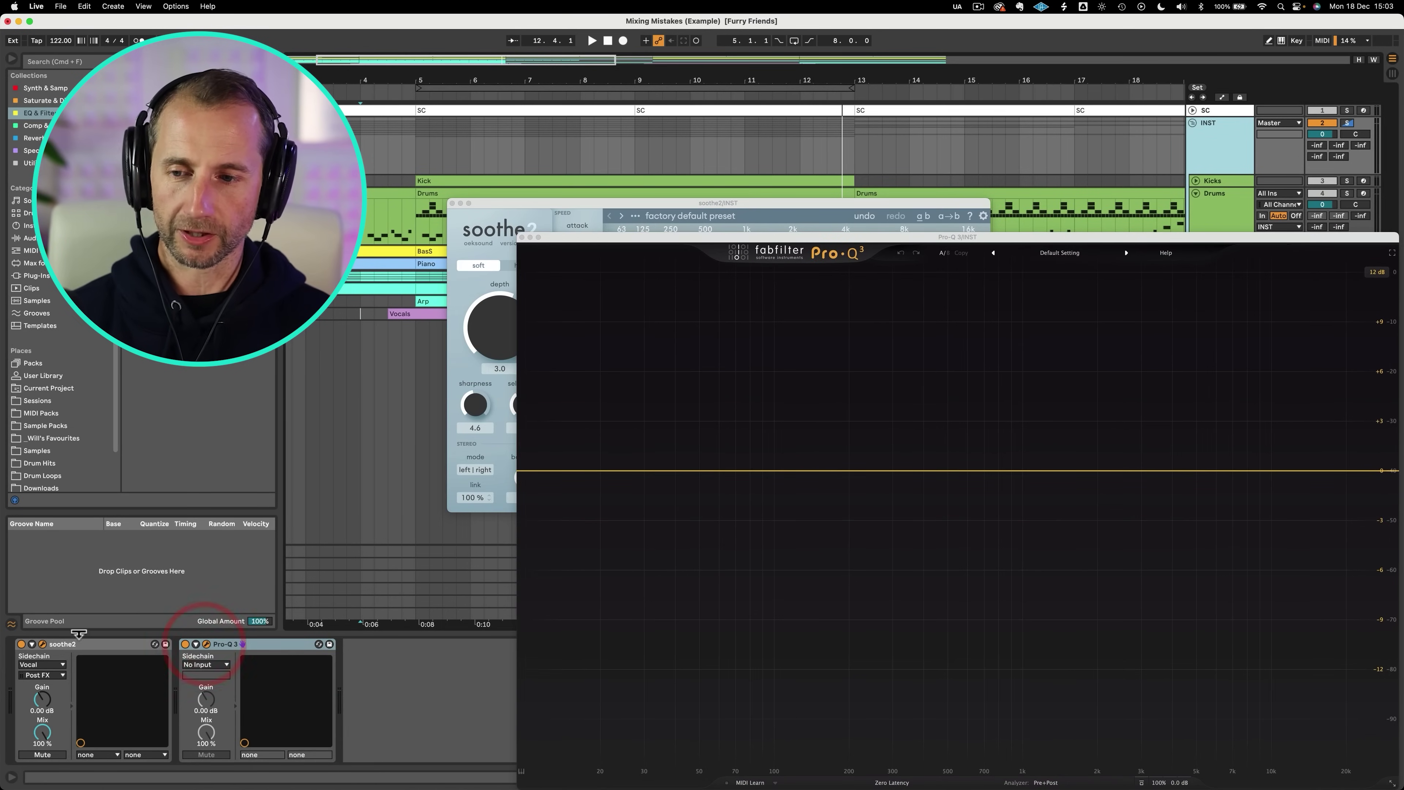
{"action": "left_click", "coordinate": [21, 644]}
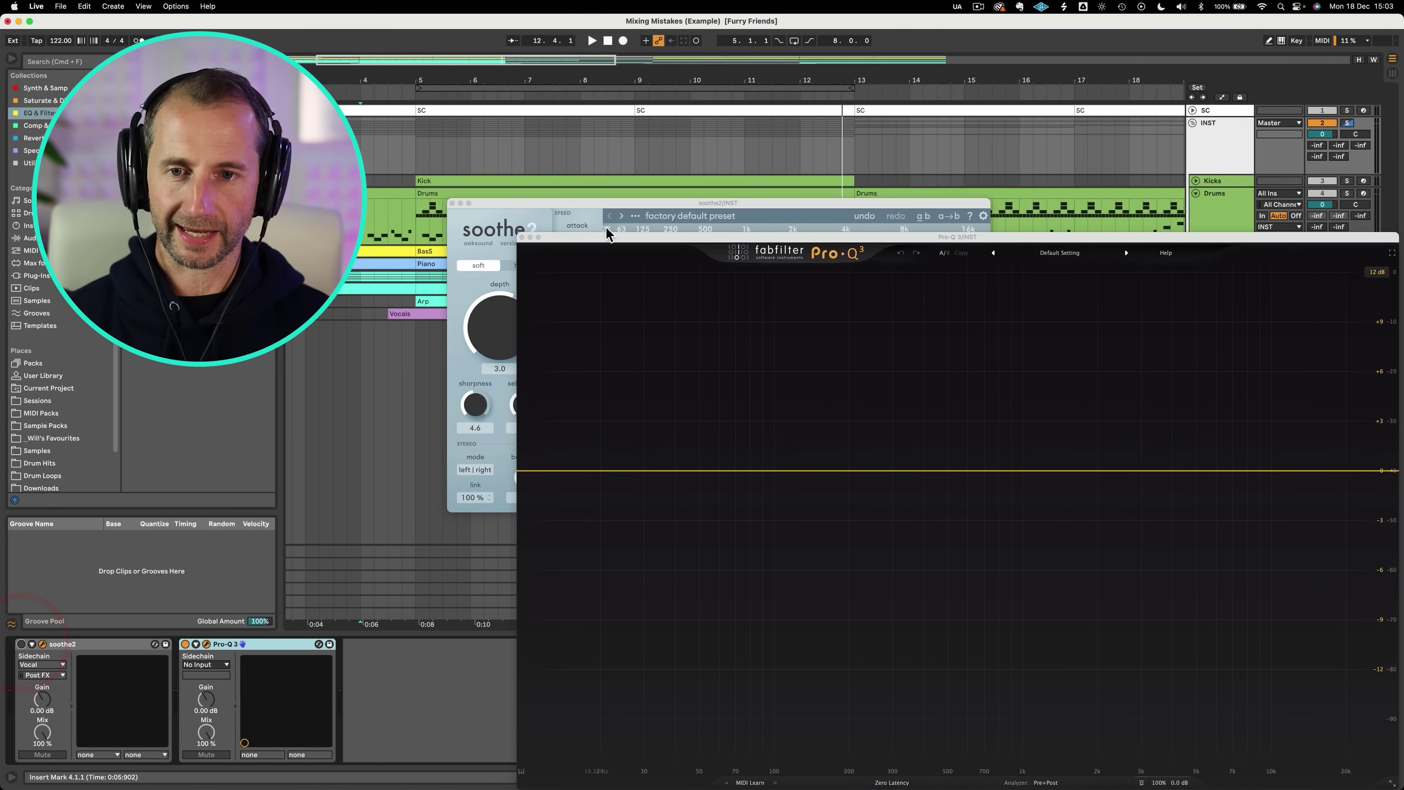
{"action": "left_click_drag", "start_coordinate": [609, 239], "coordinate": [351, 135]}
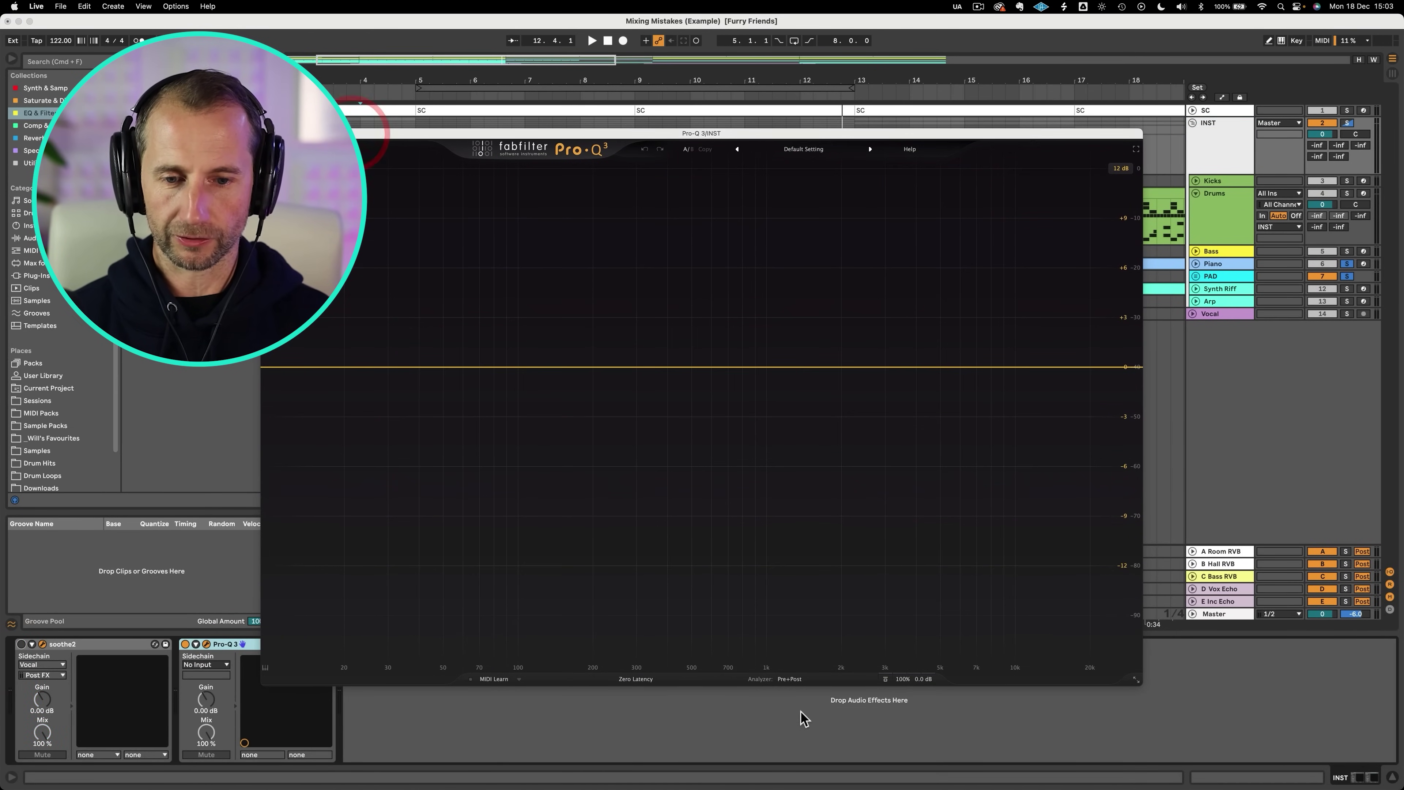
Overlay the Vocal track's spectrum in the INST group's Pro-Q 3 analyzer and start playback
{"action": "left_click", "coordinate": [794, 678]}
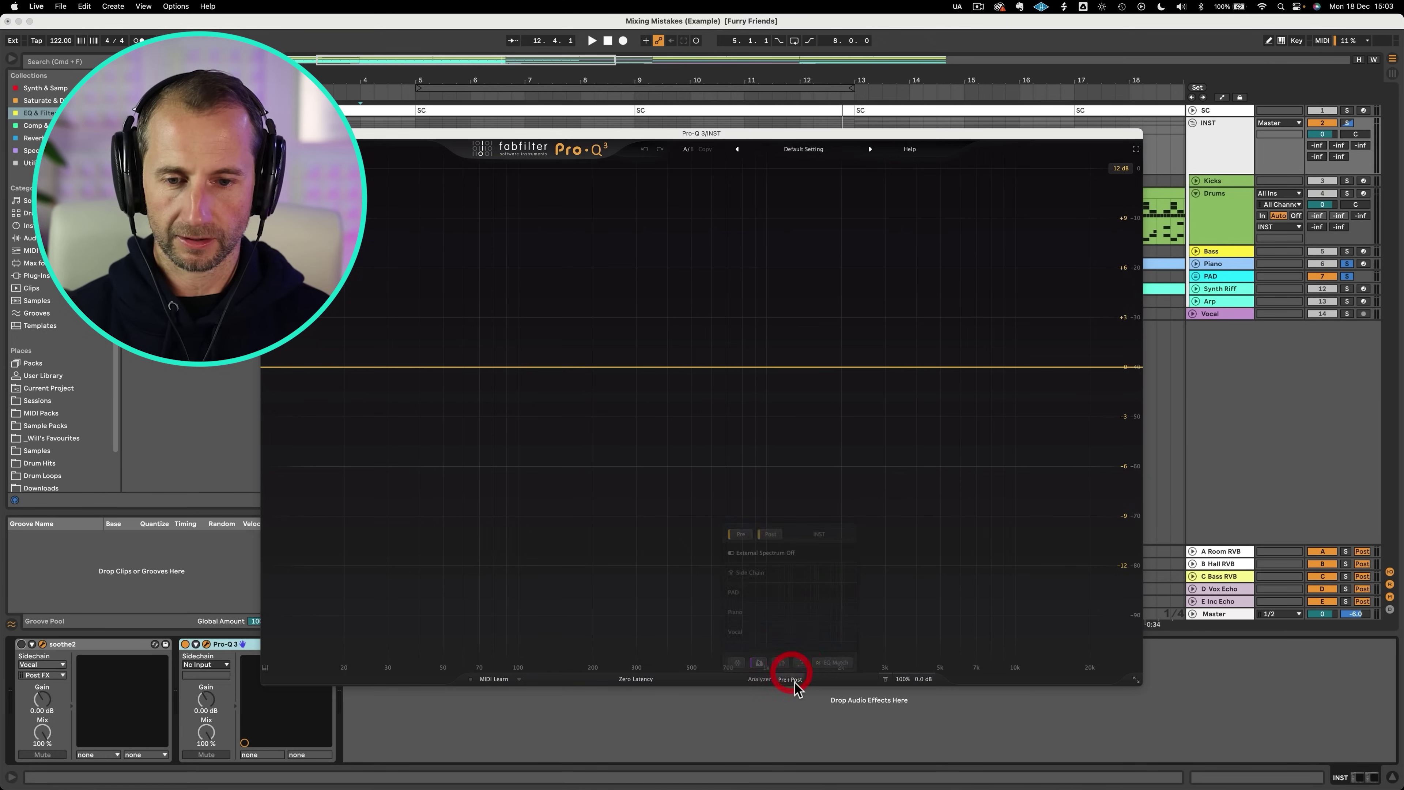
{"action": "left_click", "coordinate": [746, 633]}
{"action": "key", "text": "space"}
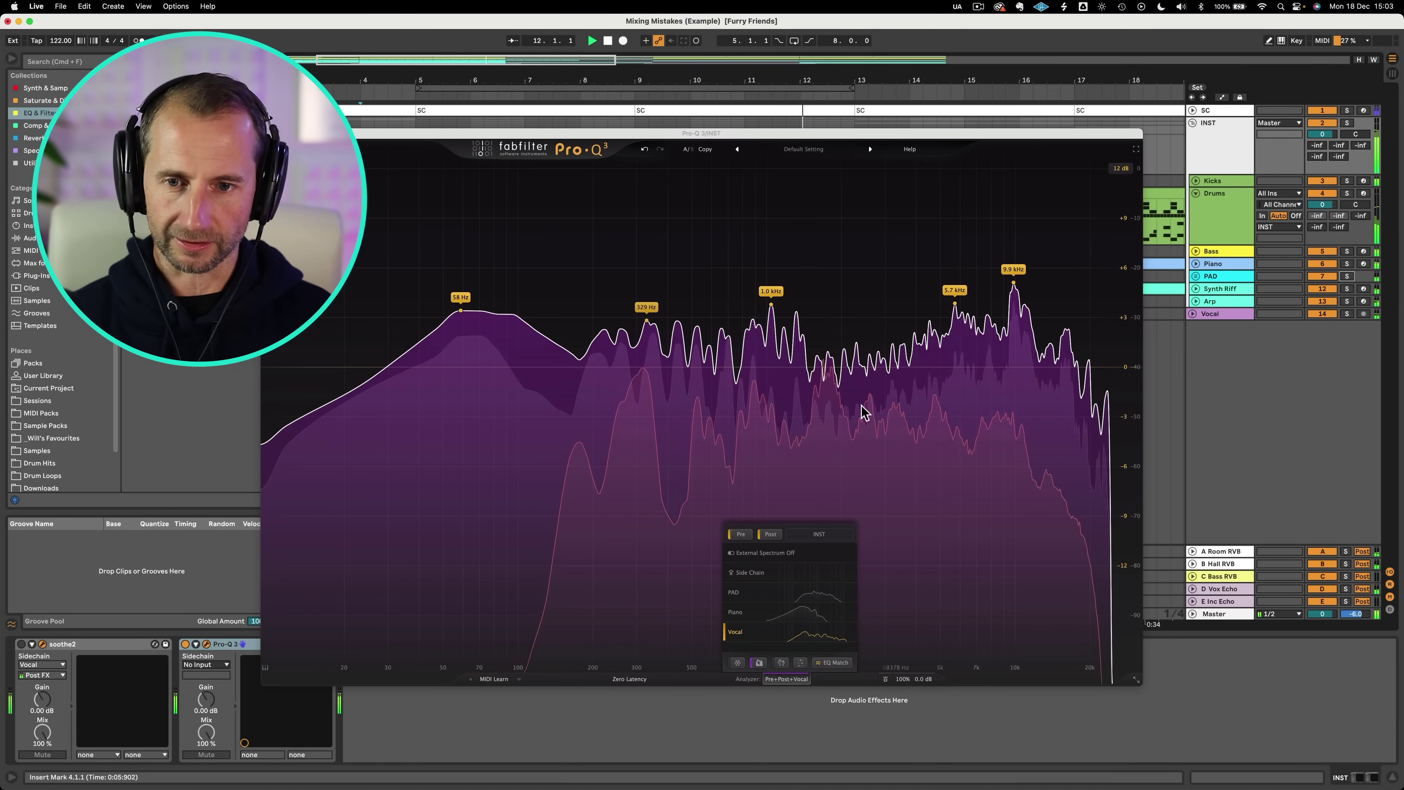
Add a bell cut at about 1325 Hz and -5.5 dB in the INST group's Pro-Q 3 and stop playback
{"action": "double_click", "coordinate": [740, 399]}
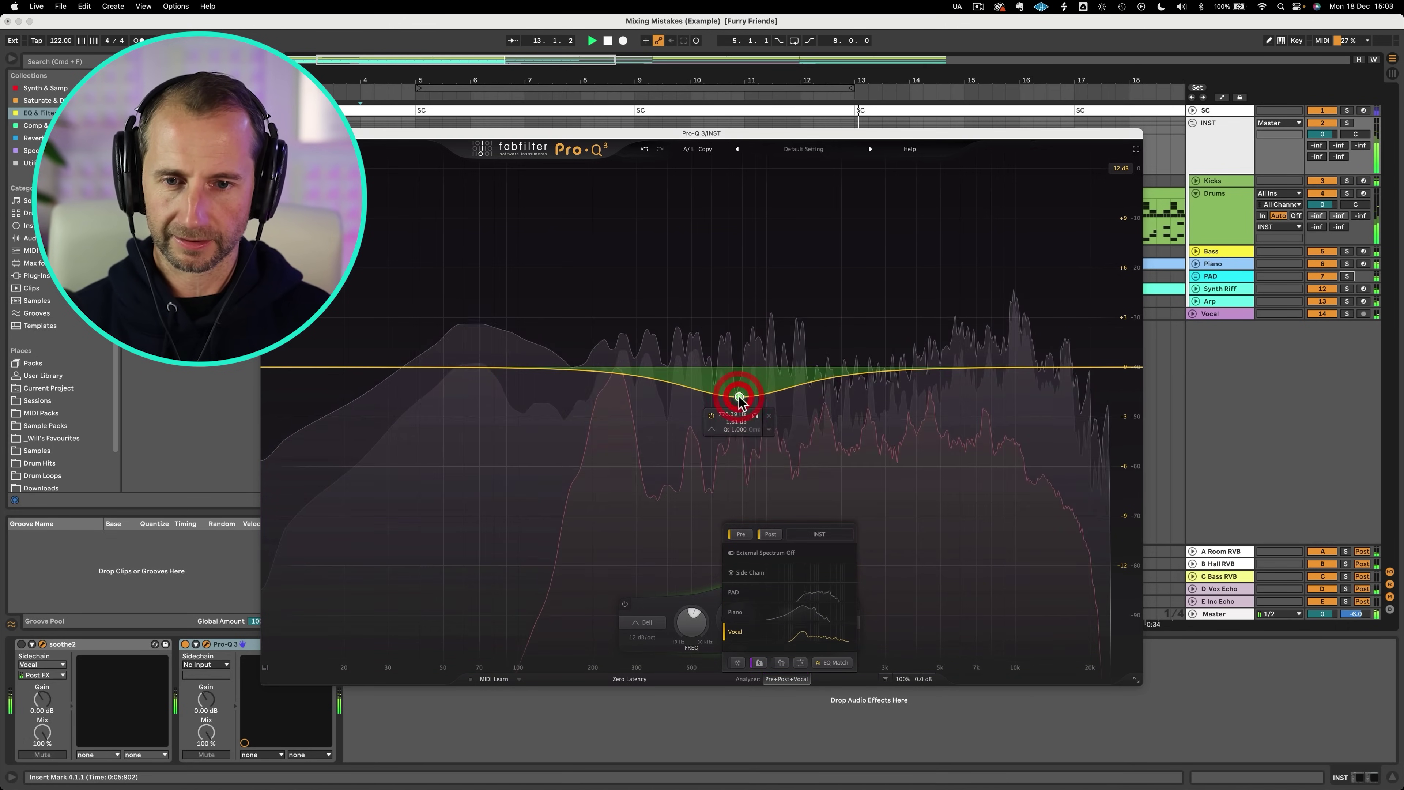
{"action": "key", "text": "space"}
{"action": "left_click_drag", "start_coordinate": [740, 396], "coordinate": [797, 458]}
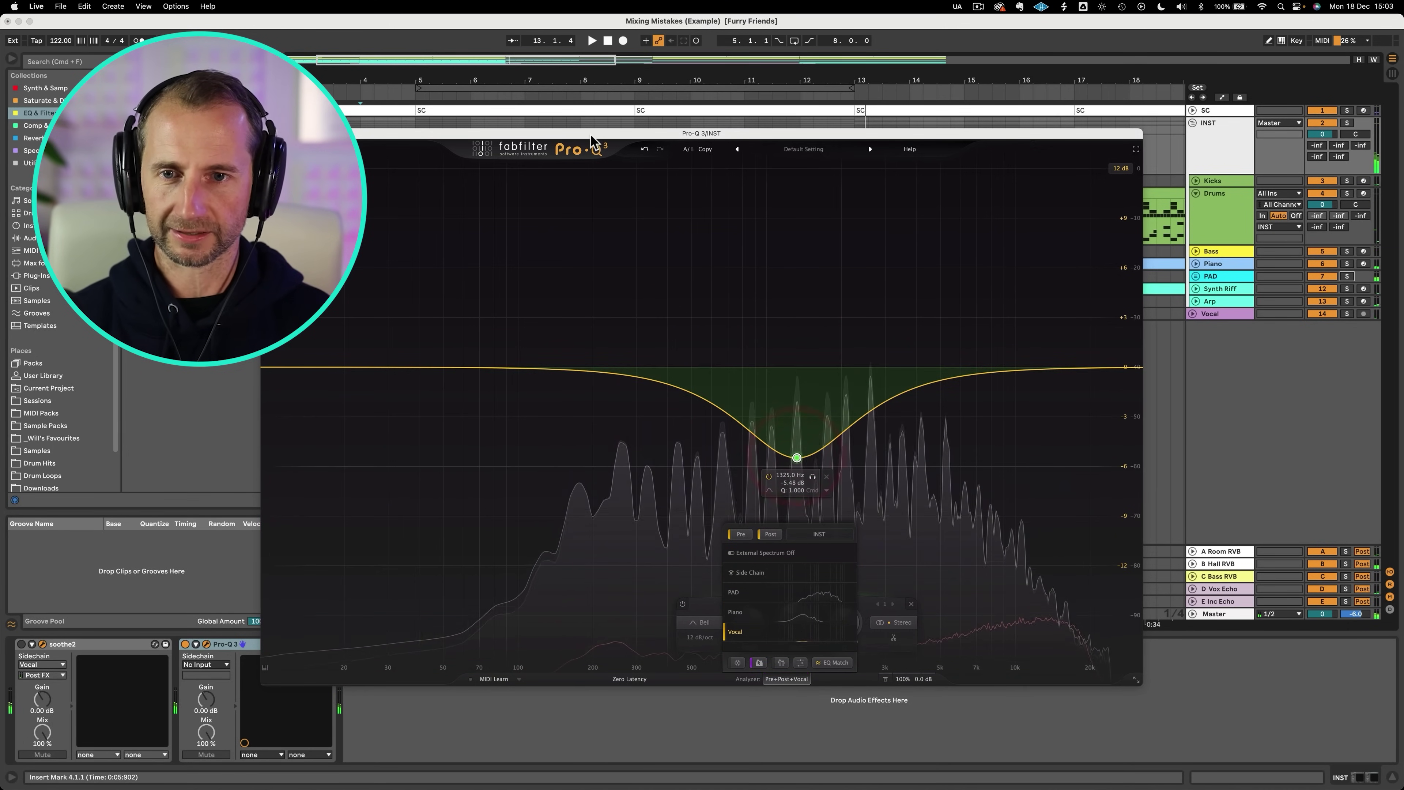
Move the Pro-Q 3 window off the arrangement's upper tracks and restart playback from bar 5 to hear the cut
{"action": "mouse_move", "coordinate": [591, 134]}
{"action": "left_mouse_down"}
{"action": "mouse_move", "coordinate": [592, 267]}
{"action": "mouse_move", "coordinate": [603, 151]}
{"action": "left_mouse_up"}
{"action": "left_click", "coordinate": [414, 139]}
{"action": "key", "text": "space"}
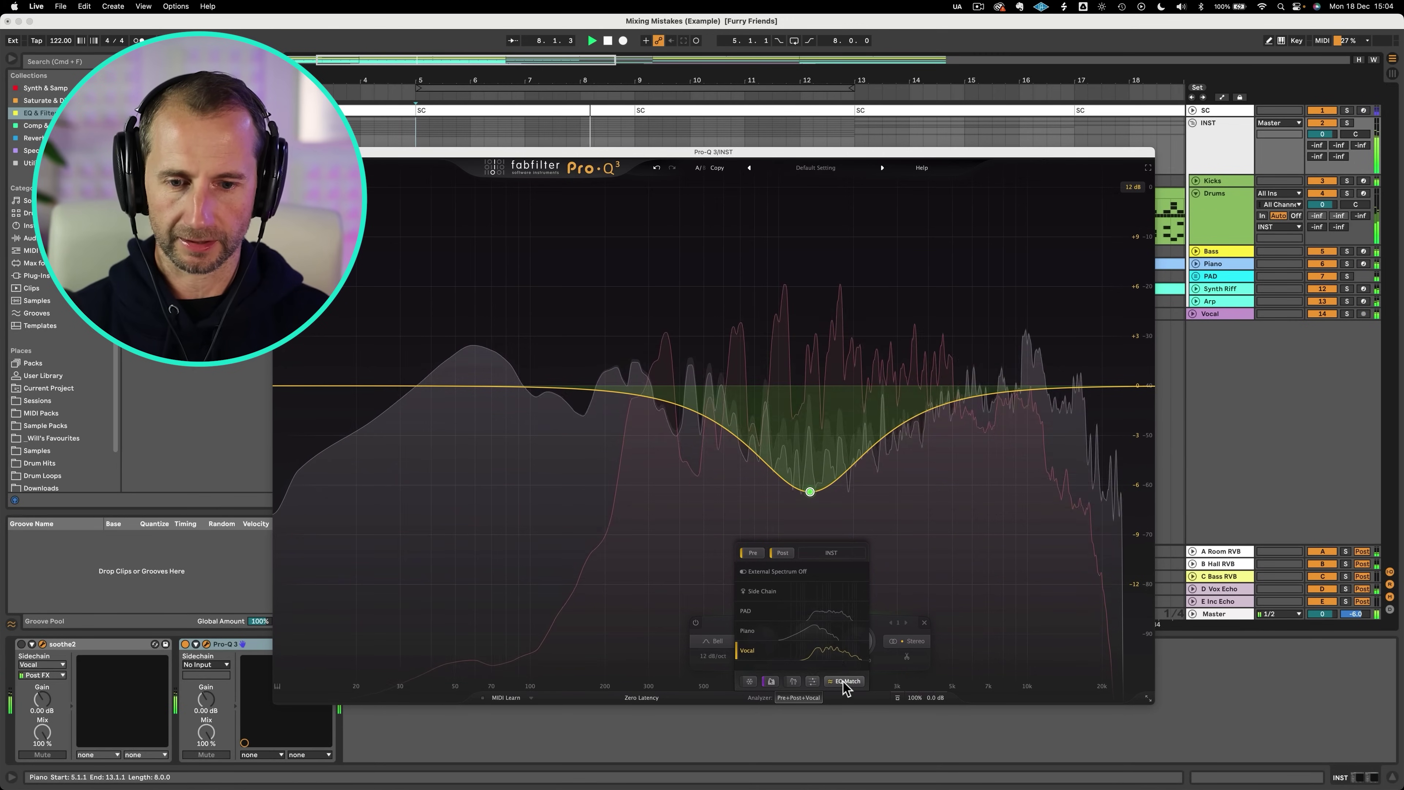
Close the analyzer options, widen the INST Pro-Q 3 bell cut to Q 0.223 at about -6.41 dB, and replay from bar 5
{"action": "left_click", "coordinate": [807, 698]}
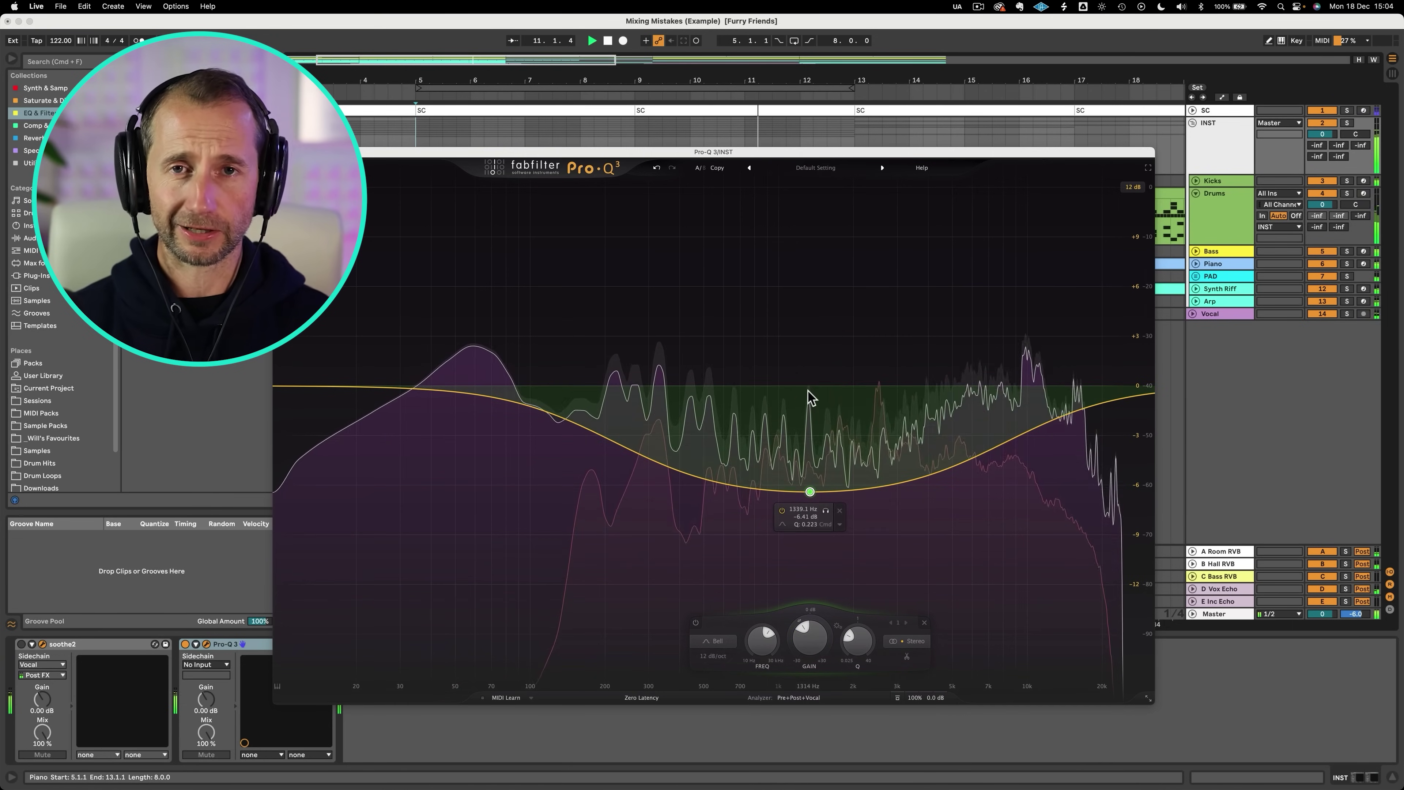
{"action": "key", "text": "space"}
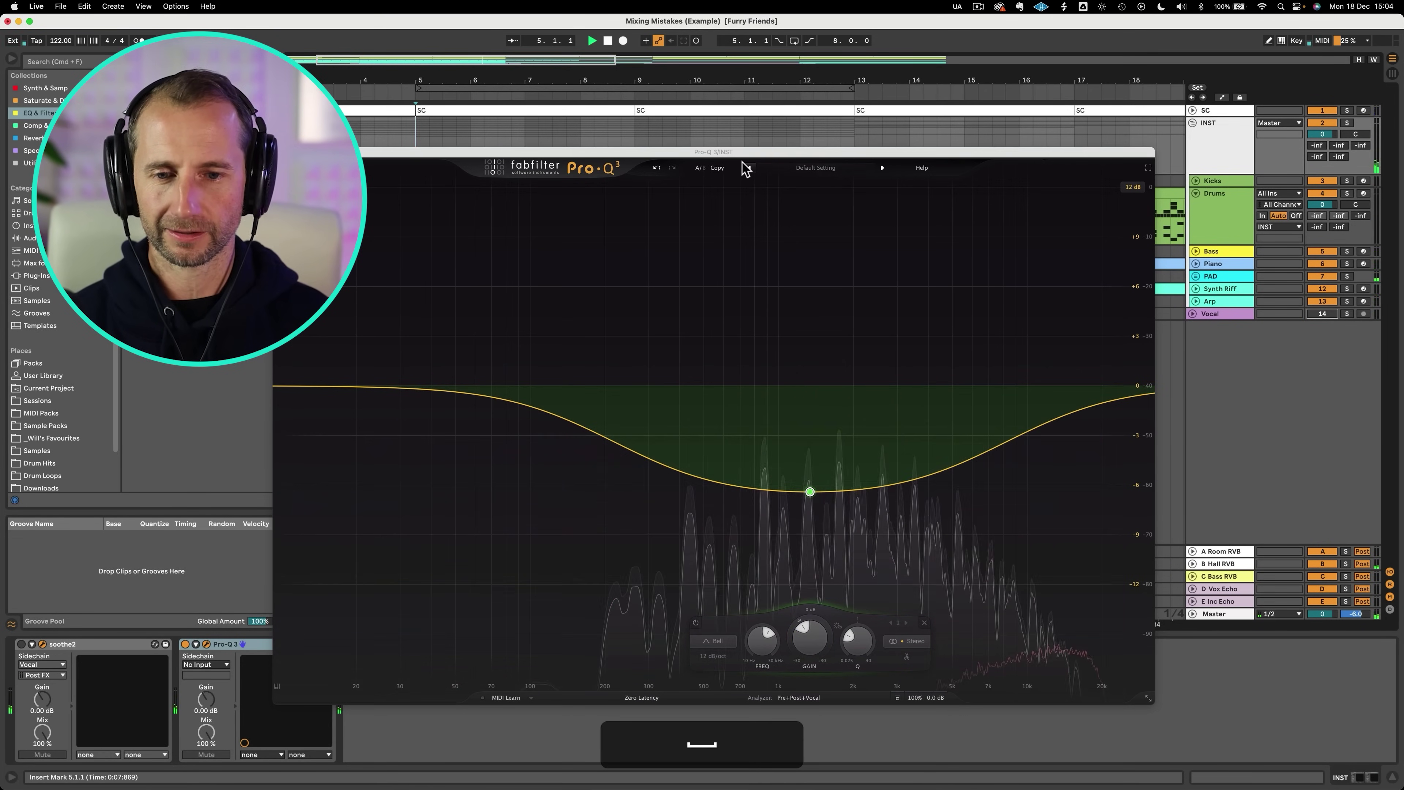
{"action": "key", "text": "space"}
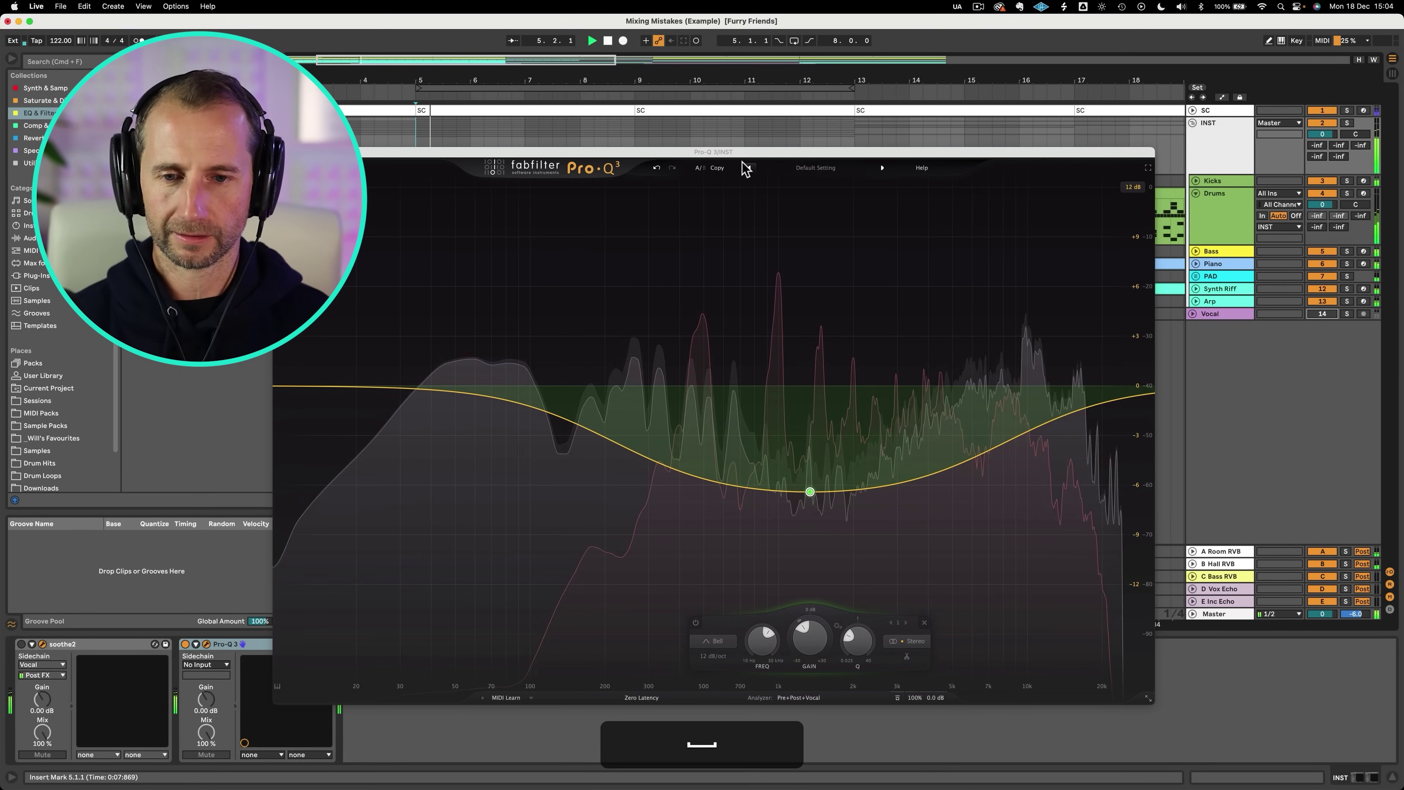
Switch Pro-Q 3 off to compare the sound, stop playback, and delete Pro-Q 3 from the INST group
{"action": "left_click", "coordinate": [185, 644]}
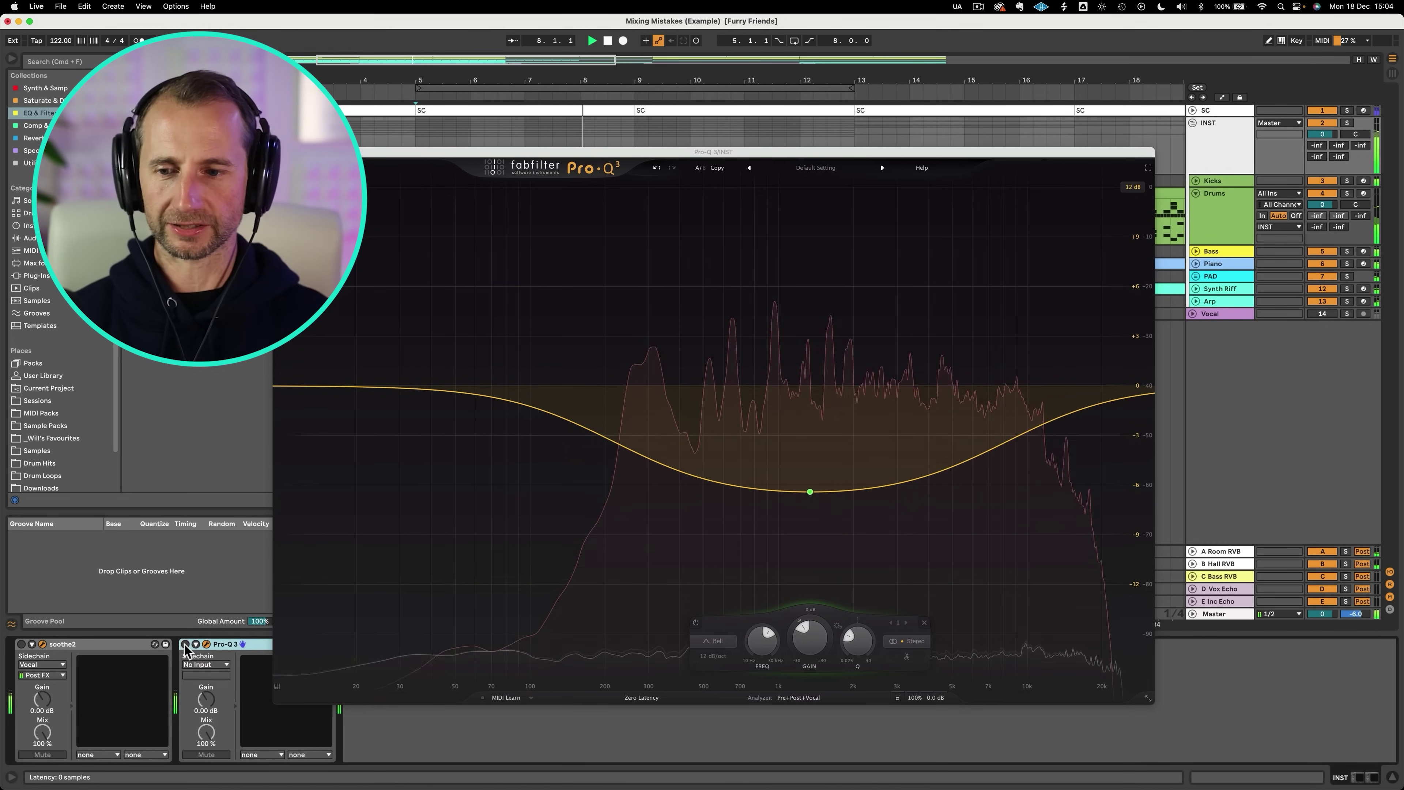
{"action": "key", "text": "space"}
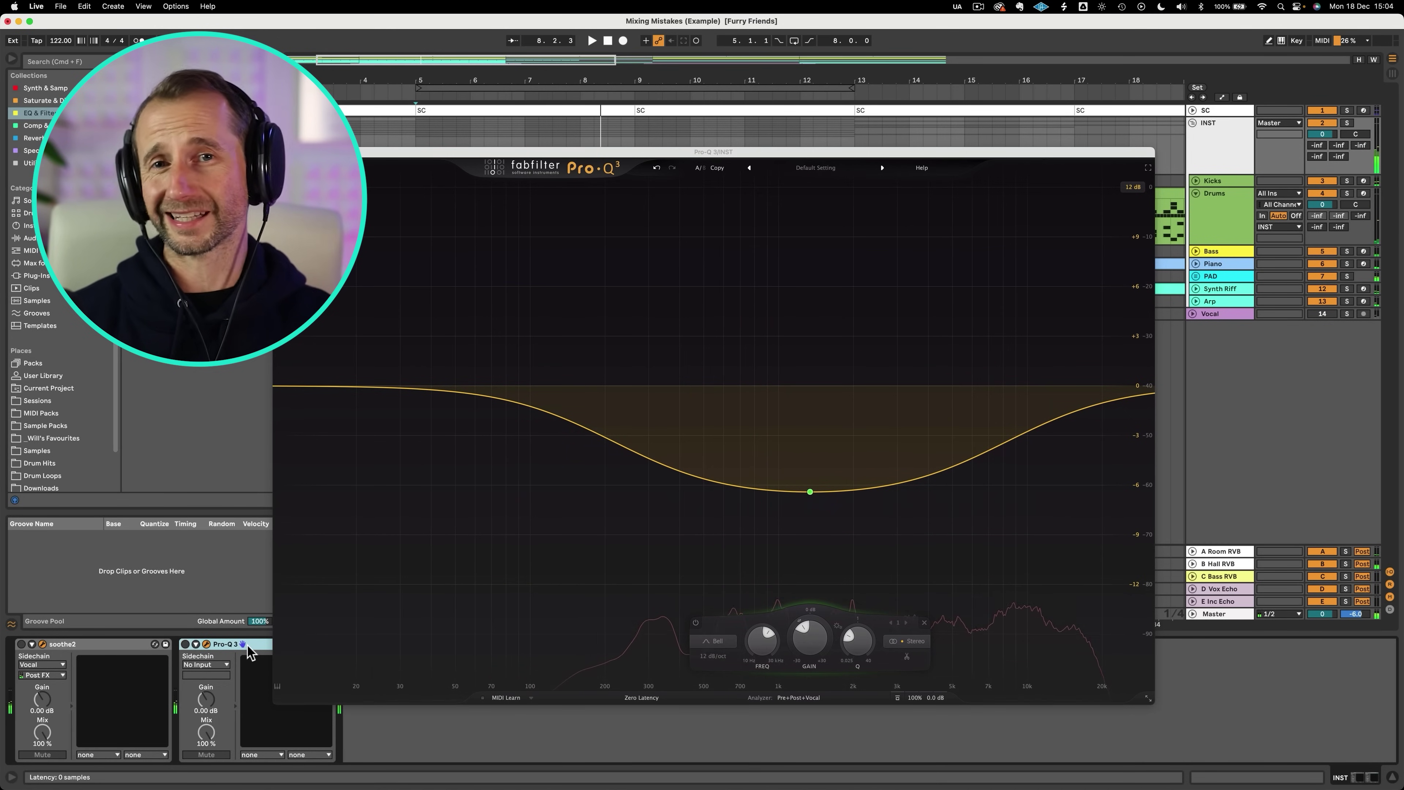
{"action": "key", "text": "BackSpace"}
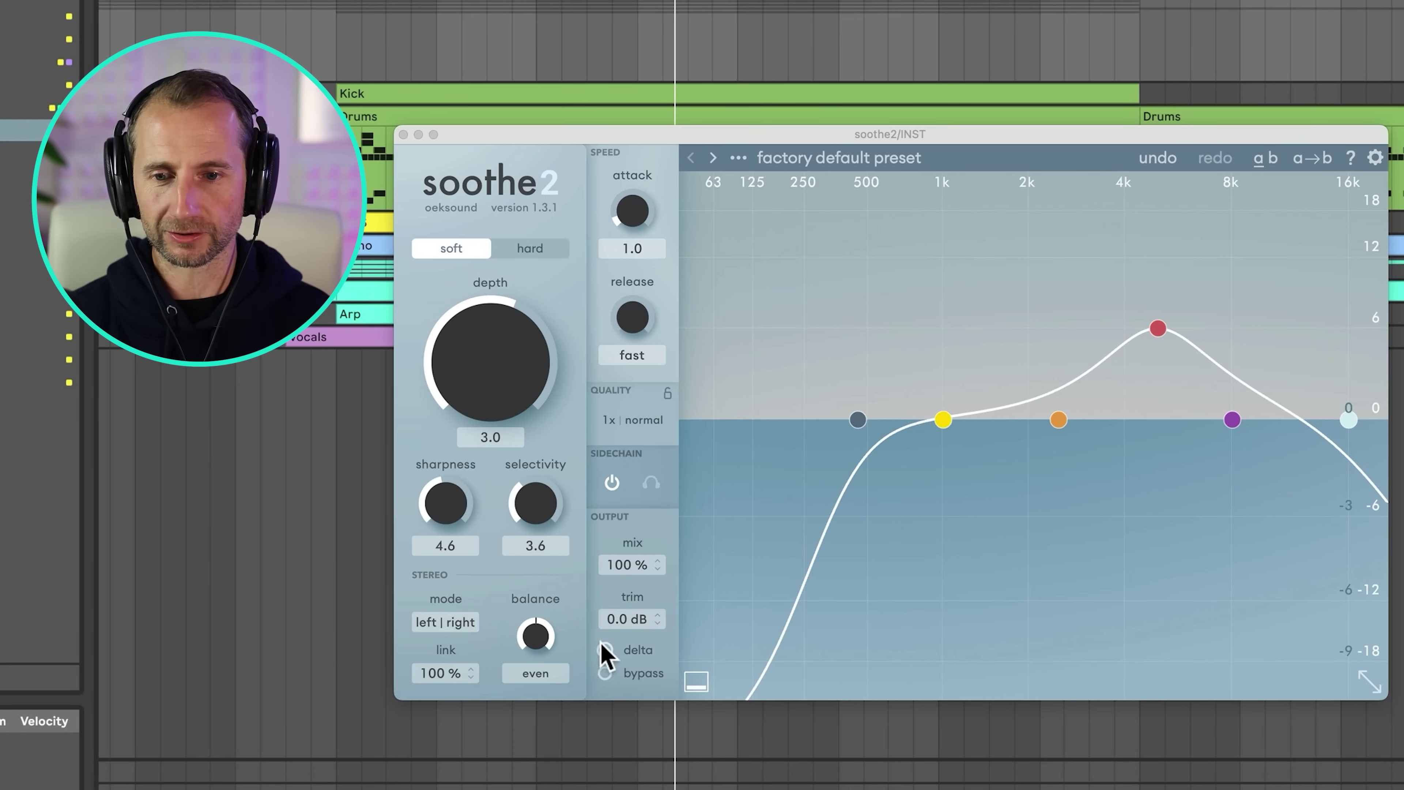
Turn on delta listening in the INST group's soothe2 and, during playback, lower band 3 to about -8.7 dB at 4.9 kHz
{"action": "left_click", "coordinate": [606, 650]}
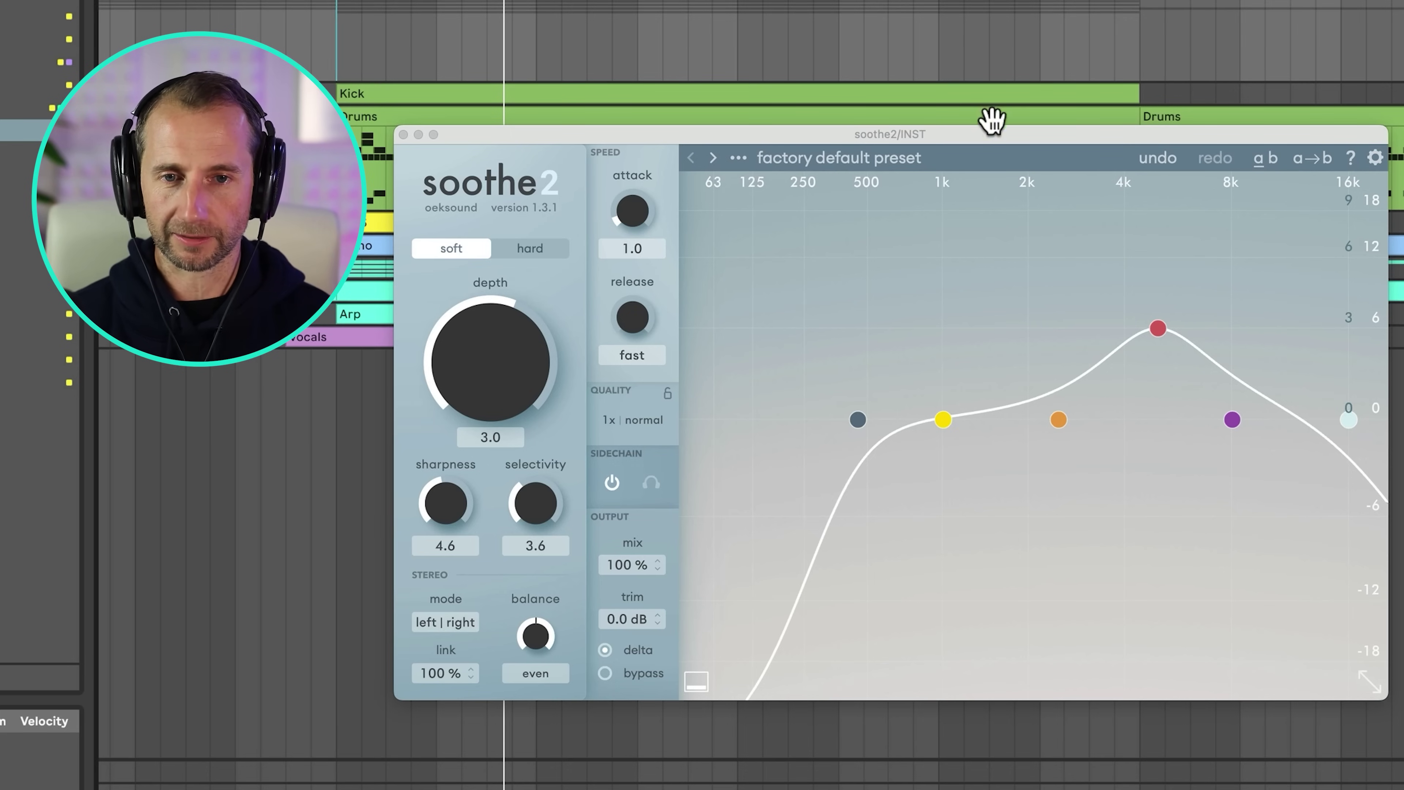
{"action": "key", "text": "space"}
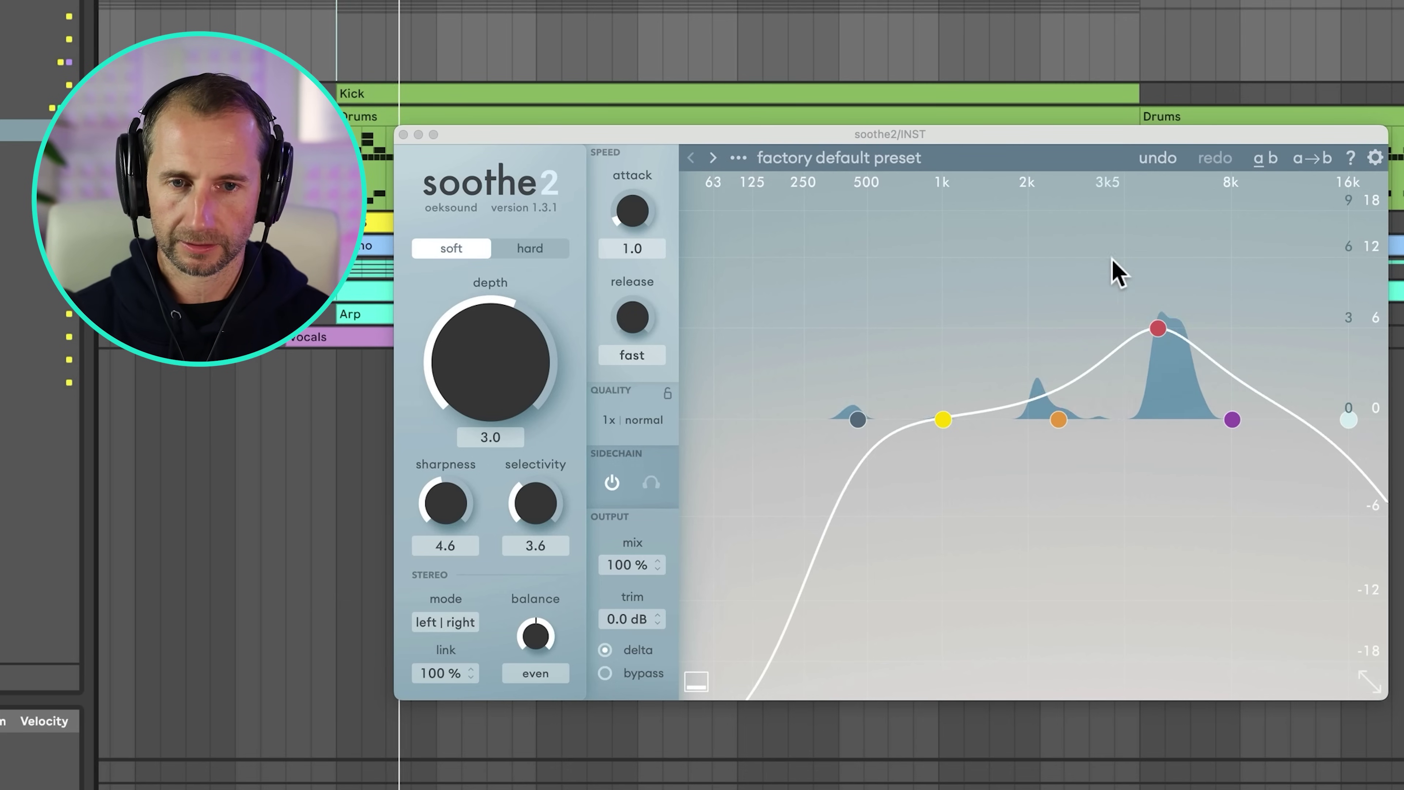
{"action": "left_click_drag", "start_coordinate": [1157, 330], "coordinate": [1161, 561]}
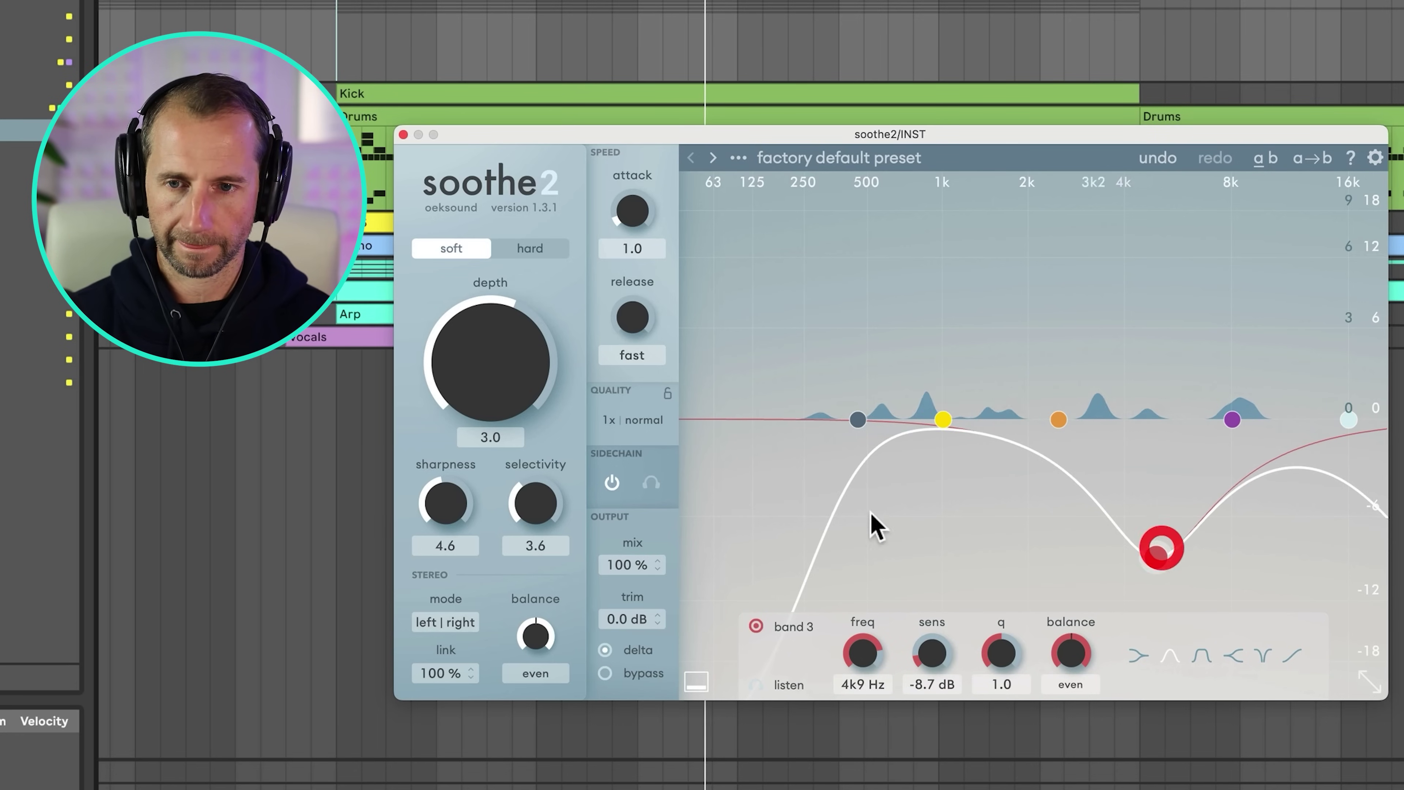
Sweep soothe2's depth to -18 and up to 9.5, shift band 3 to about 5.3 kHz and -9.3 dB, and turn delta off
{"action": "left_click_drag", "start_coordinate": [509, 325], "coordinate": [508, 578]}
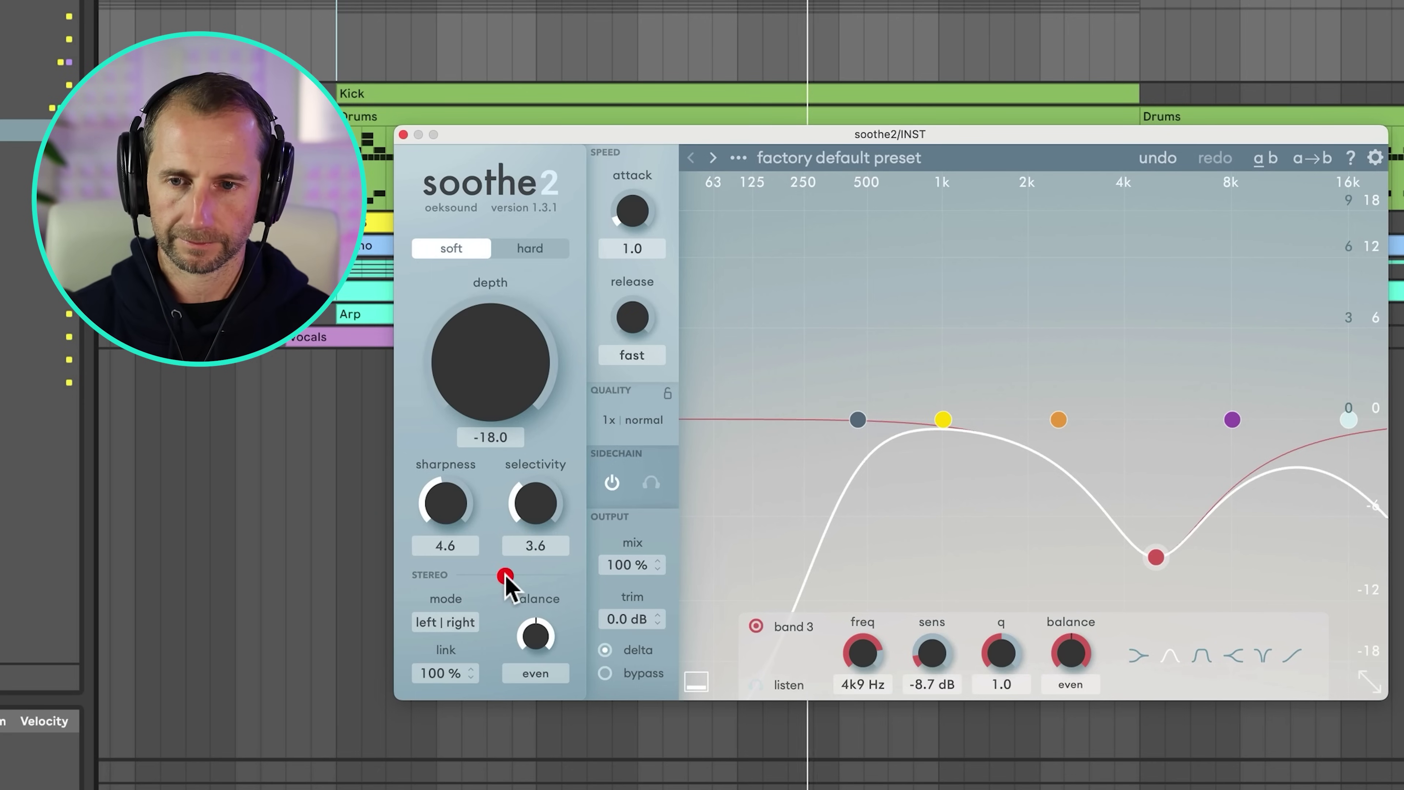
{"action": "left_click_drag", "start_coordinate": [506, 340], "coordinate": [480, 133]}
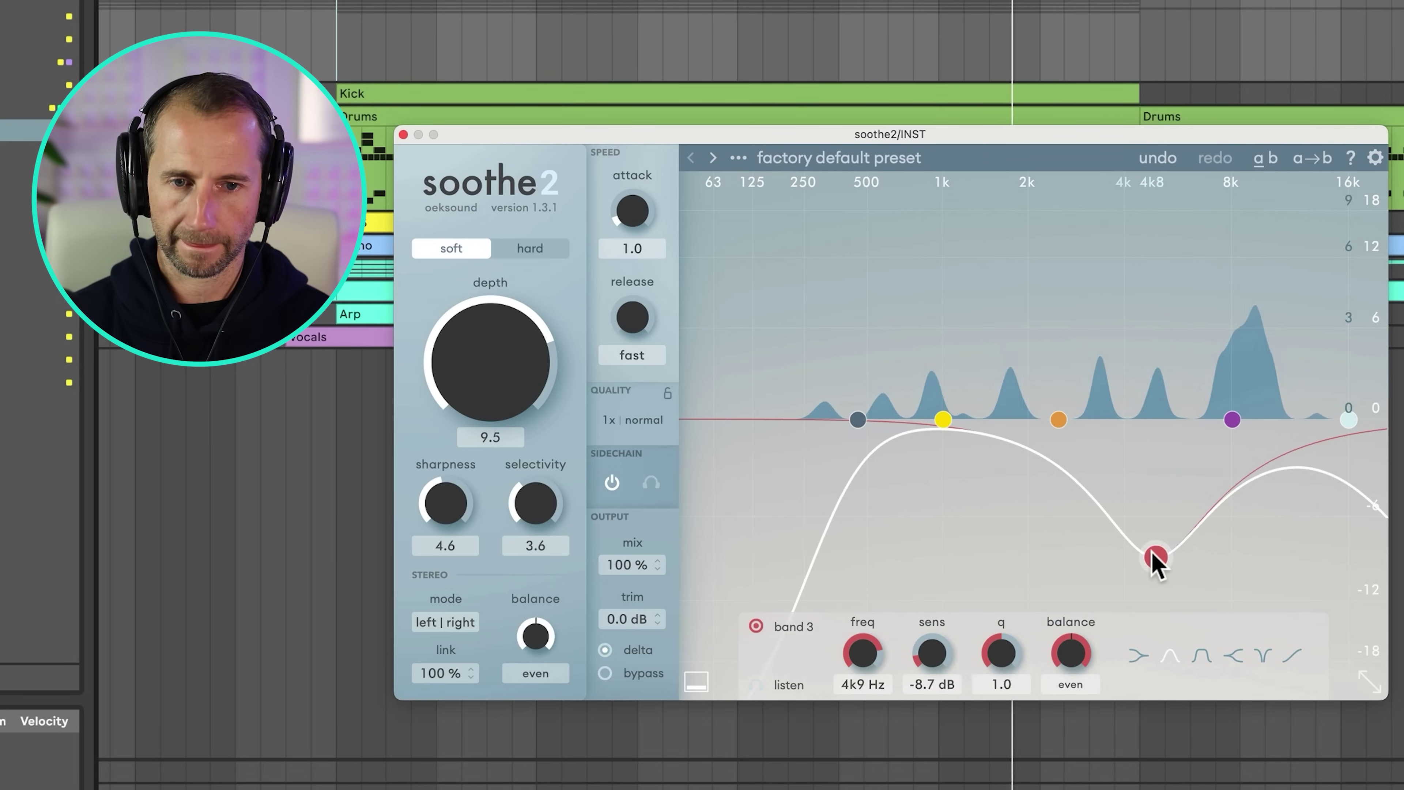
{"action": "left_click_drag", "start_coordinate": [1157, 562], "coordinate": [1166, 562]}
{"action": "left_click", "coordinate": [605, 650]}
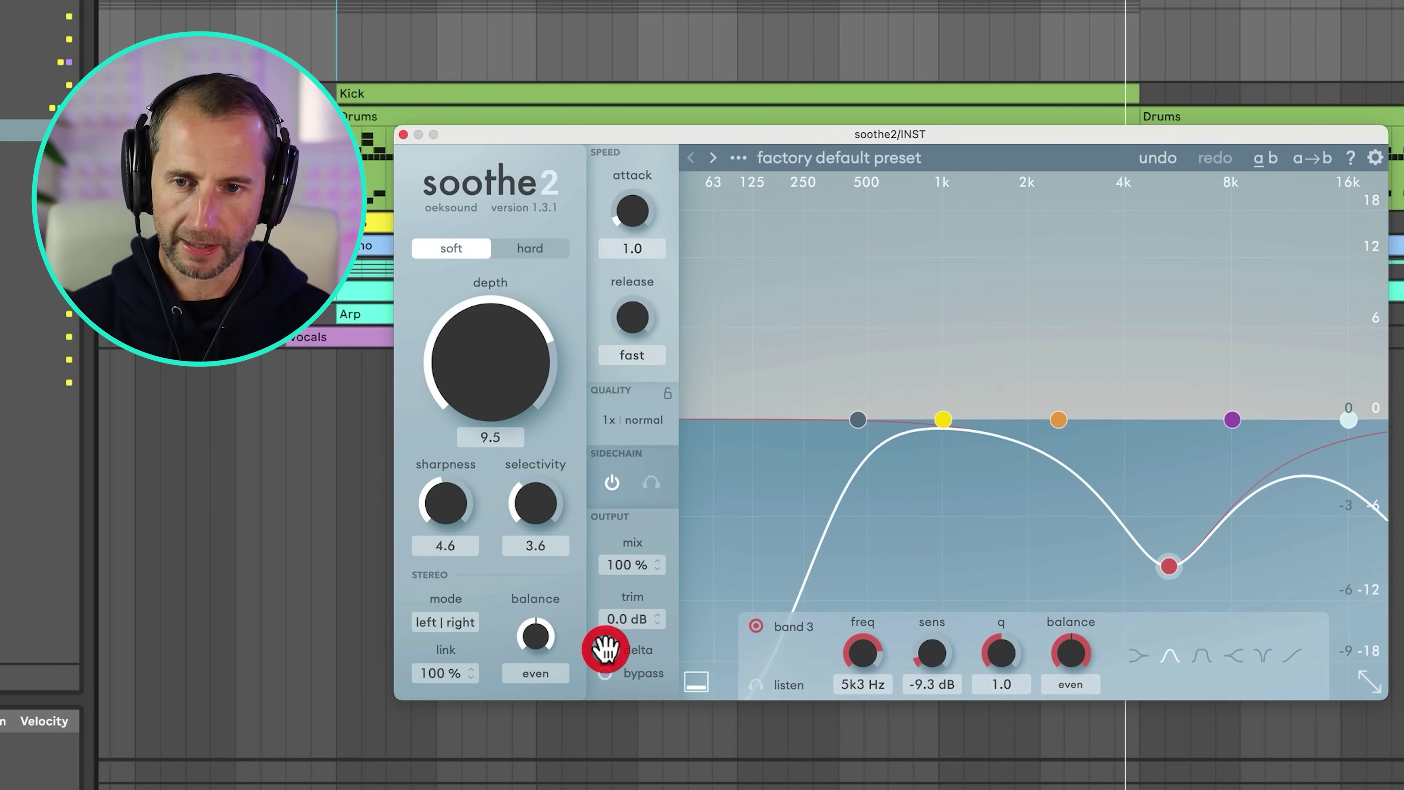
Sweep soothe2's depth down and back up to 12.5 while listening, and close its window
{"action": "left_click_drag", "start_coordinate": [498, 356], "coordinate": [498, 391]}
{"action": "left_click_drag", "start_coordinate": [497, 471], "coordinate": [501, 571]}
{"action": "mouse_move", "coordinate": [507, 384]}
{"action": "left_mouse_down"}
{"action": "mouse_move", "coordinate": [532, 238]}
{"action": "mouse_move", "coordinate": [517, 161]}
{"action": "left_mouse_up"}
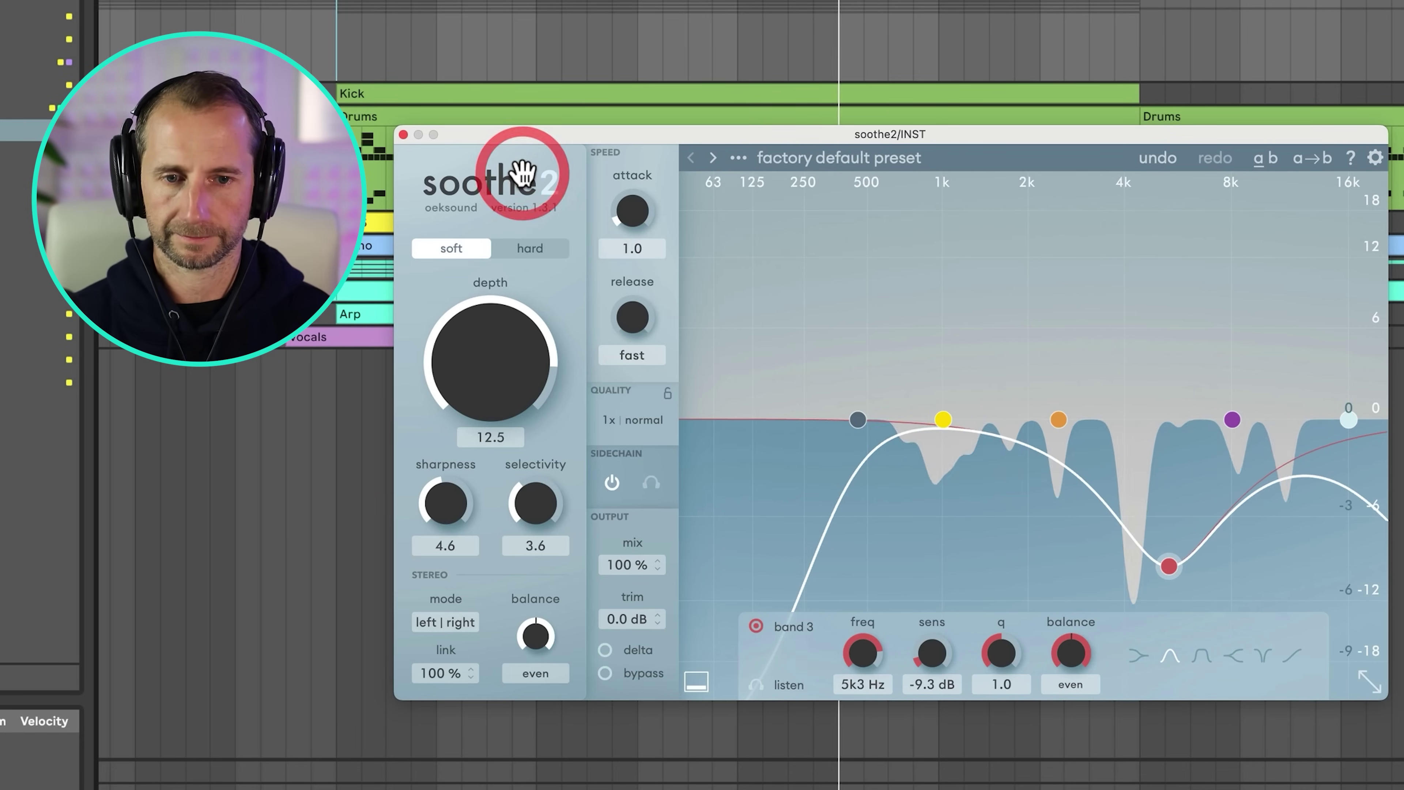
{"action": "left_click", "coordinate": [404, 134]}
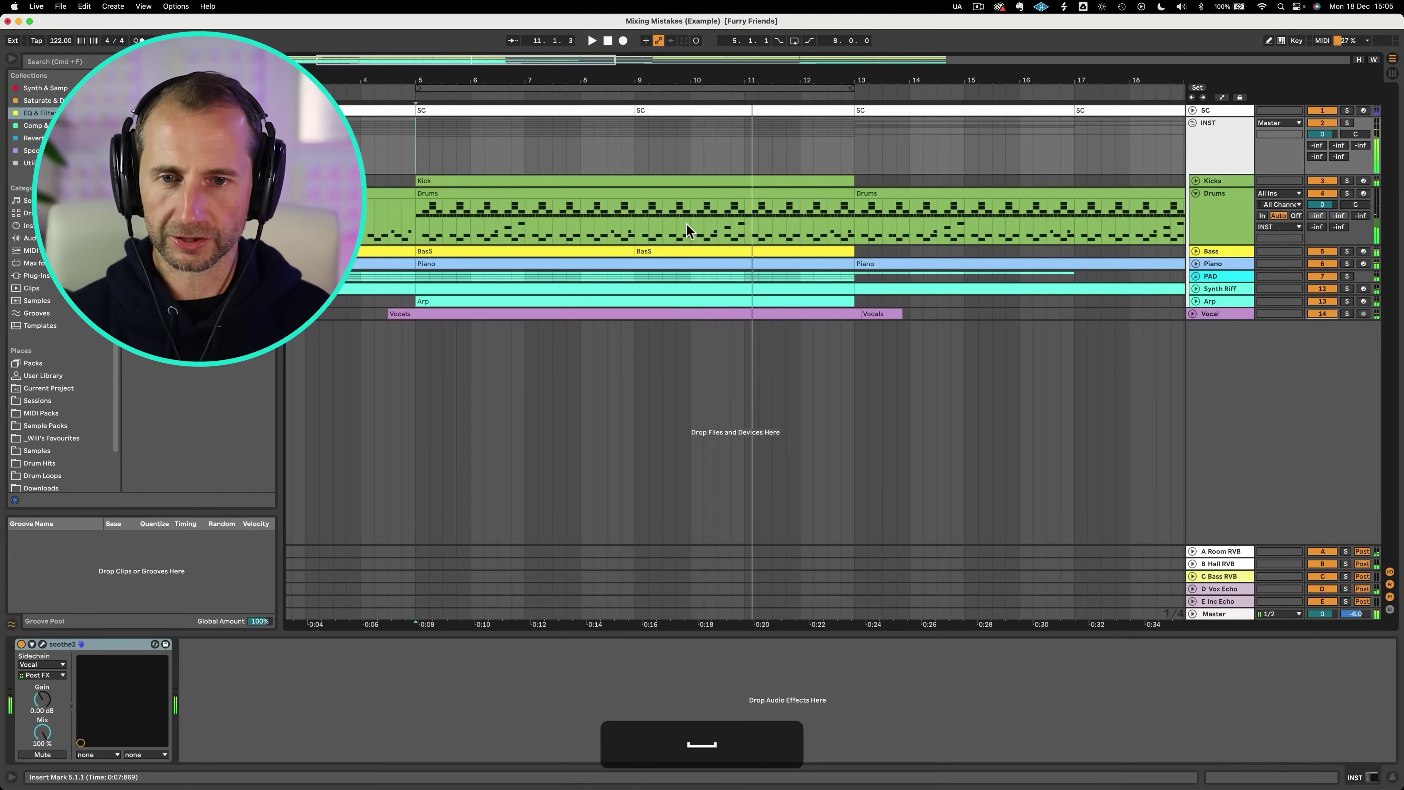
Loop bars 5 to 7 and compare the looped playback with the INST group's soothe2 off and on
{"action": "left_click", "coordinate": [687, 223]}
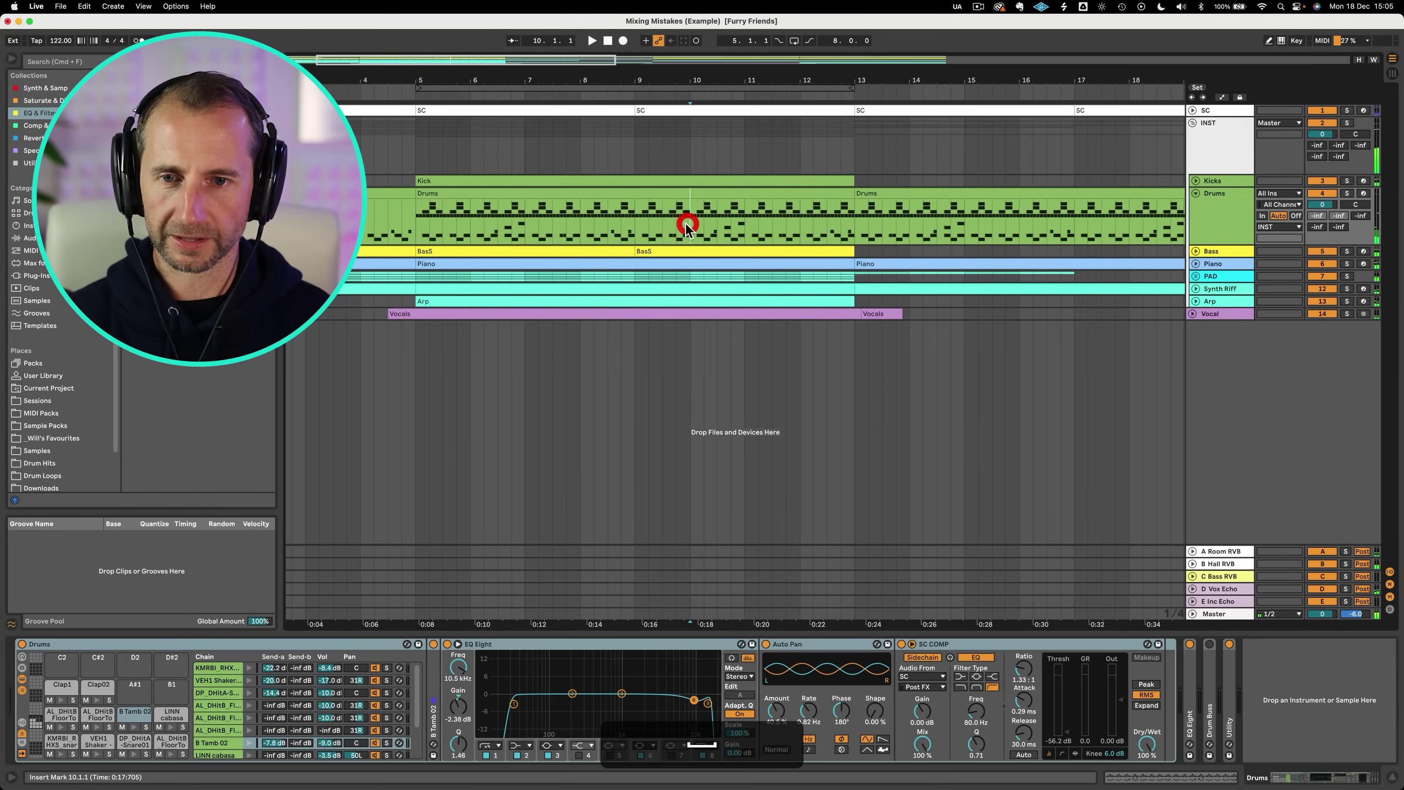
{"action": "left_click_drag", "start_coordinate": [639, 219], "coordinate": [742, 223]}
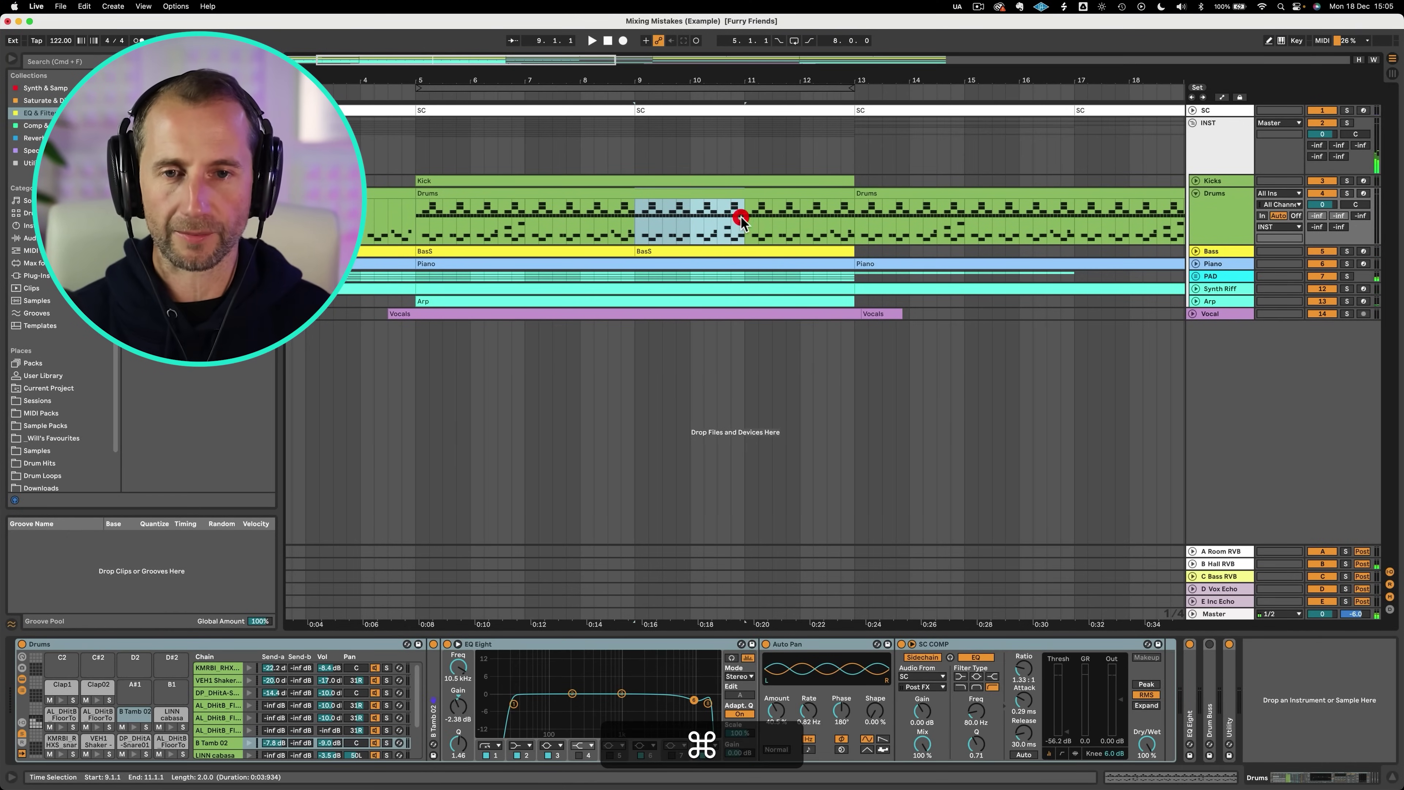
{"action": "key", "text": "super+l"}
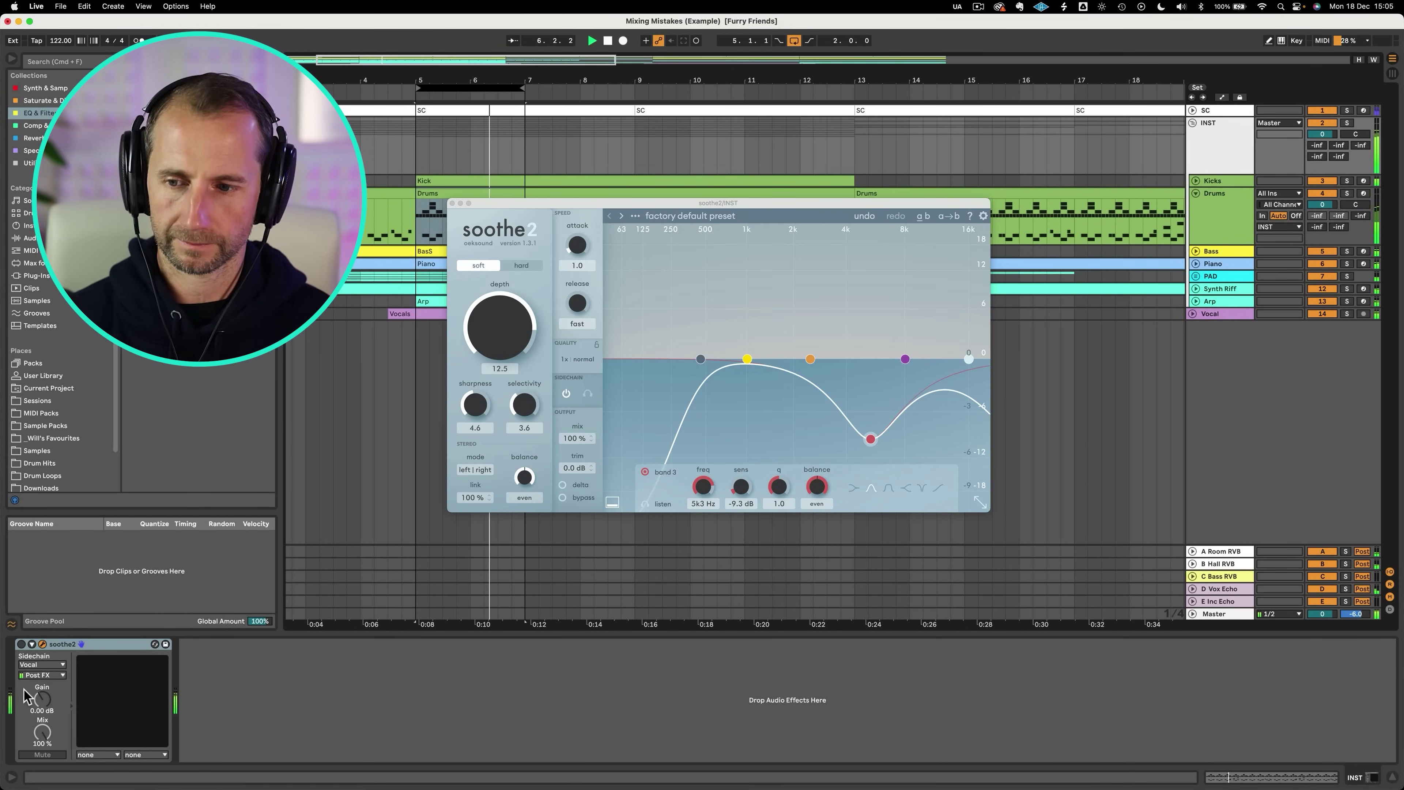
{"action": "left_click", "coordinate": [22, 644]}
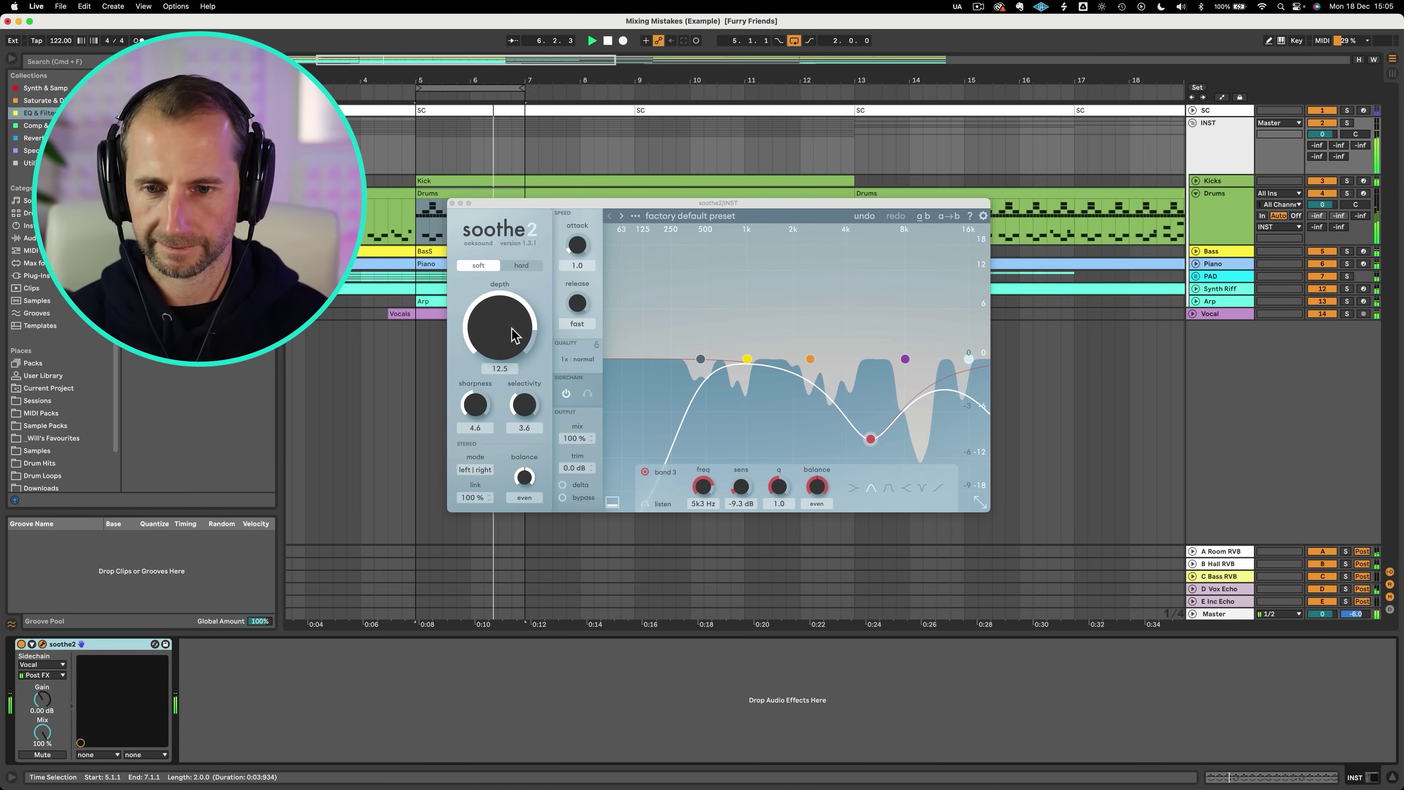
Raise soothe2's depth to 18.0, compare the loop with soothe2 off and on, and stop playback
{"action": "left_click_drag", "start_coordinate": [509, 338], "coordinate": [516, 246]}
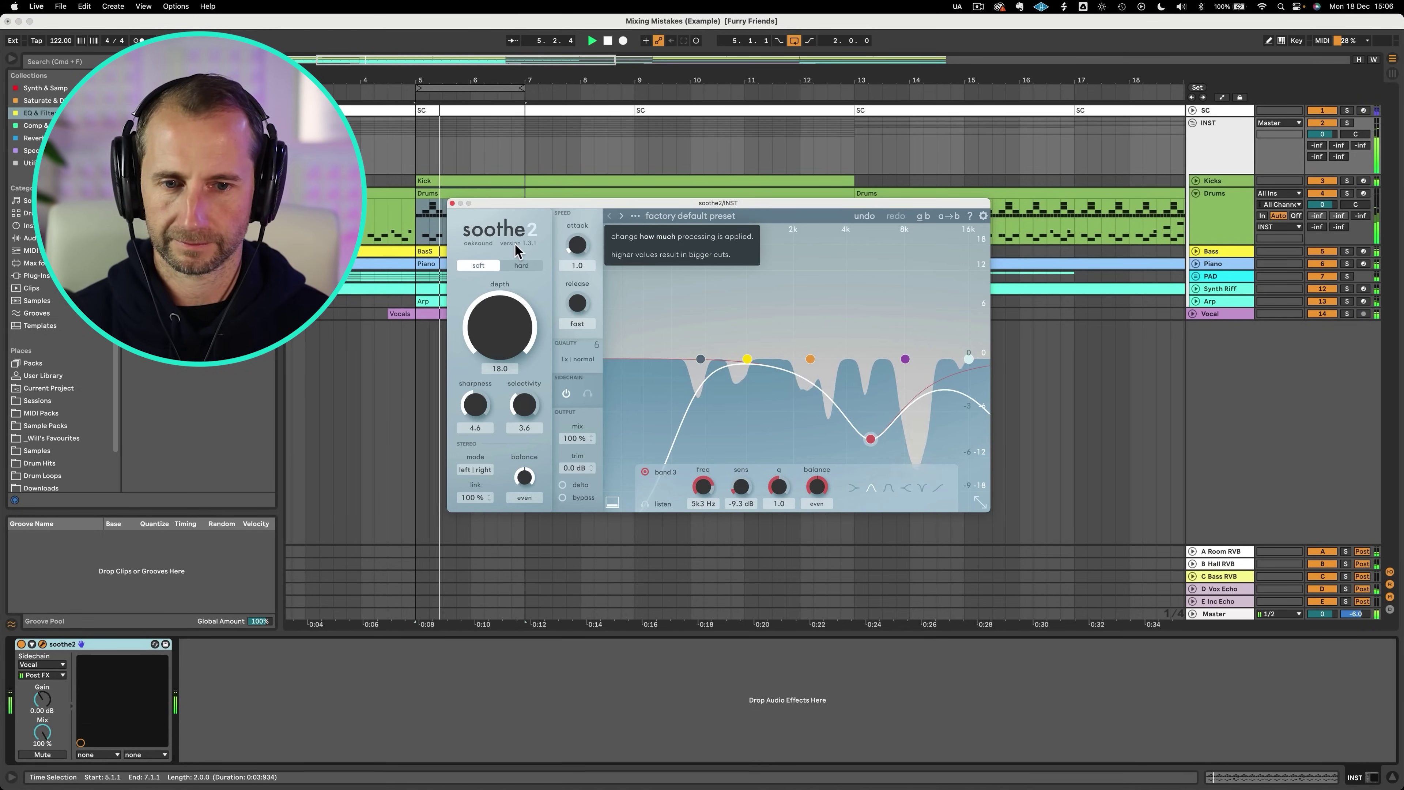
{"action": "left_click", "coordinate": [22, 645]}
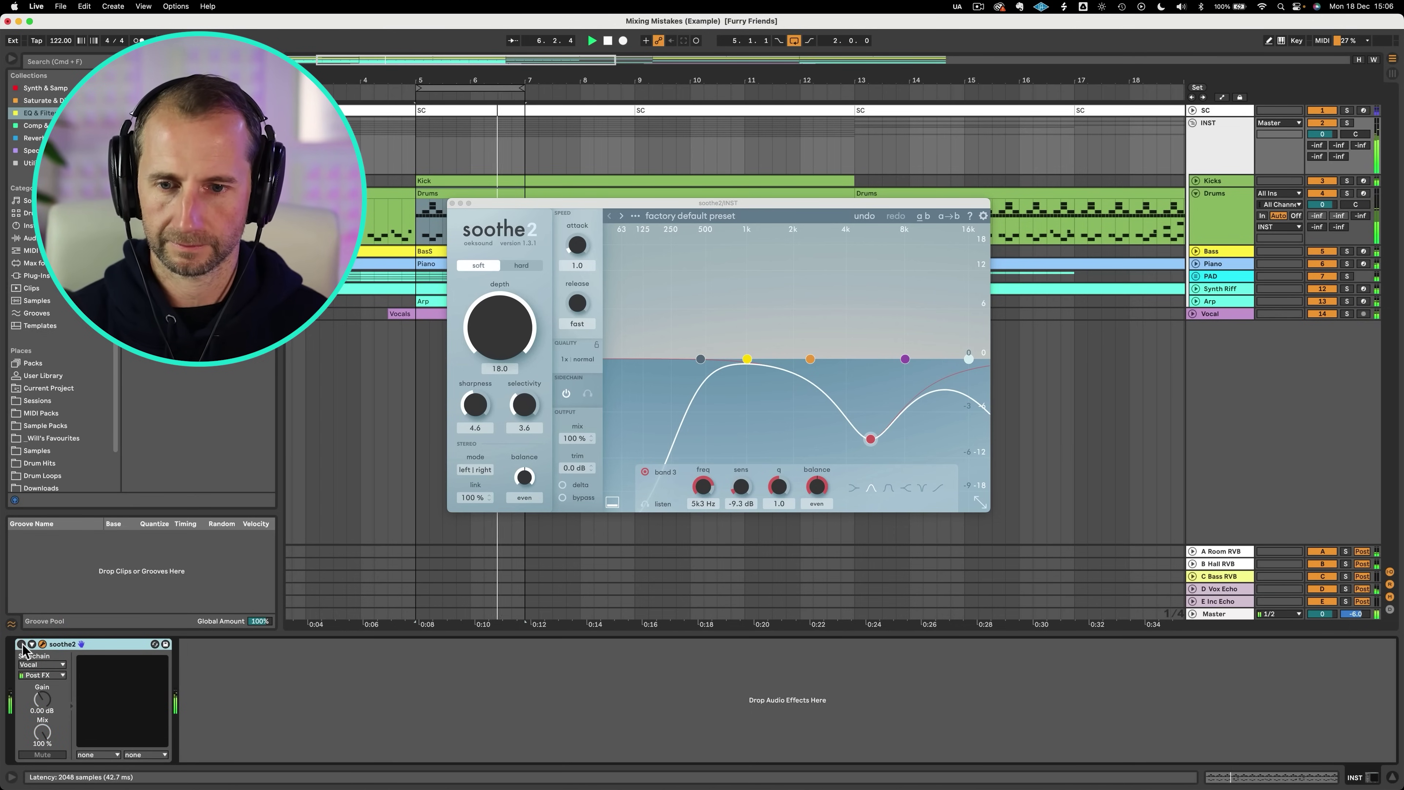
{"action": "left_click", "coordinate": [21, 644]}
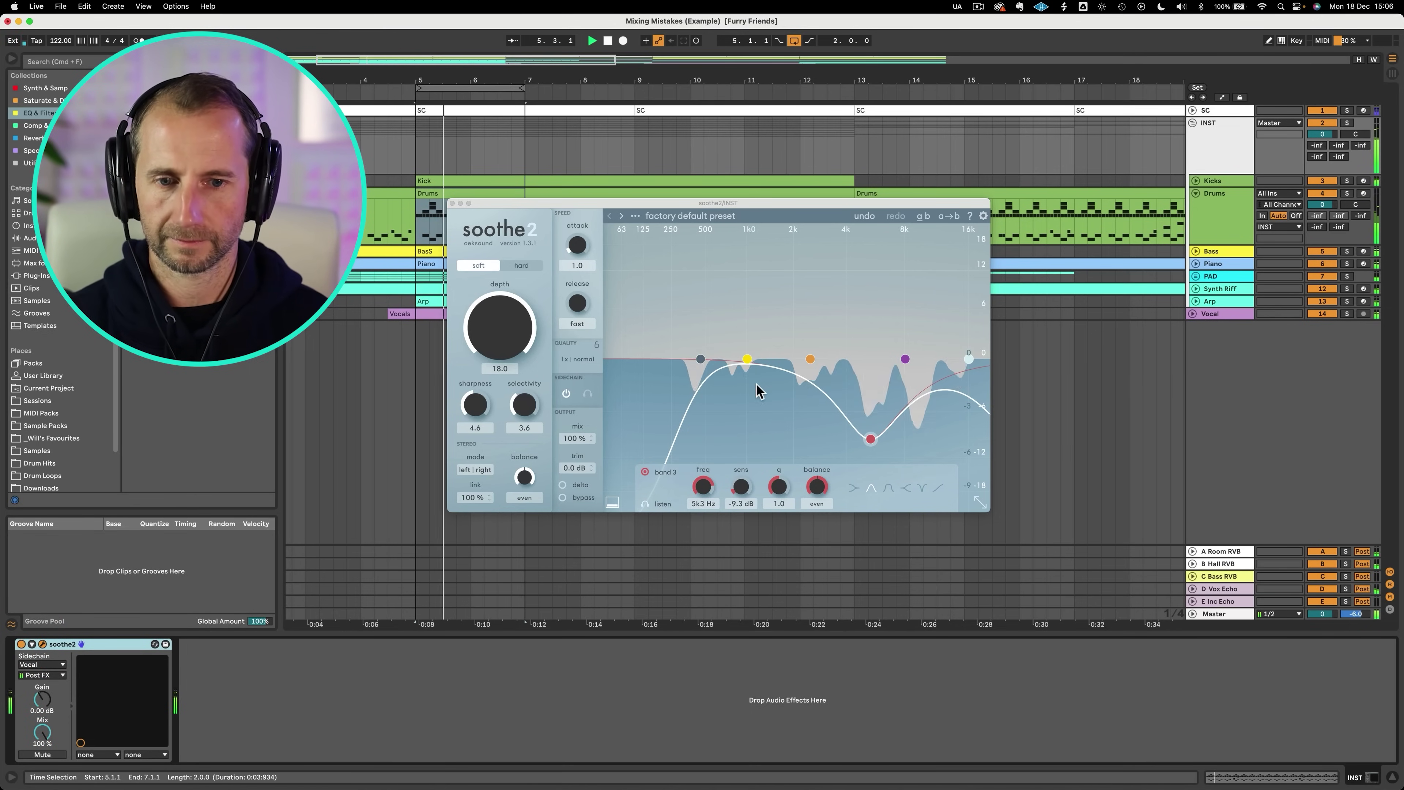
{"action": "key", "text": "space"}
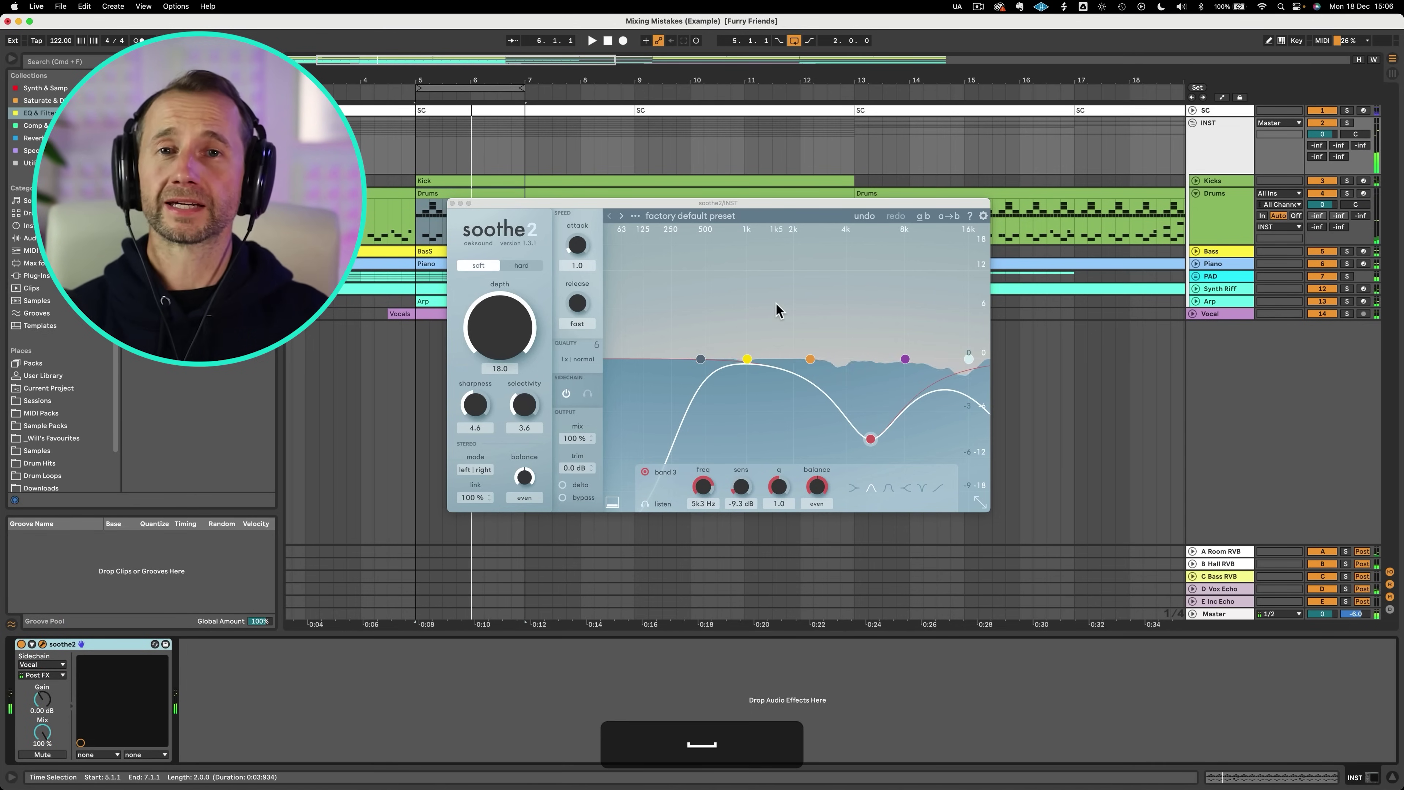